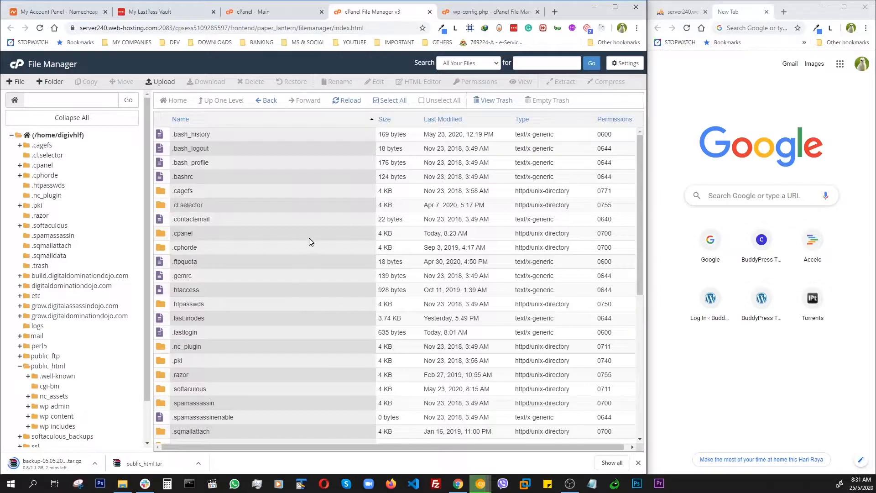
Examine the files and folders in the hosting account's home directory, including the backup archive and the domain folders
scroll(309, 241, down, 3)
scroll(309, 244, up, 1)
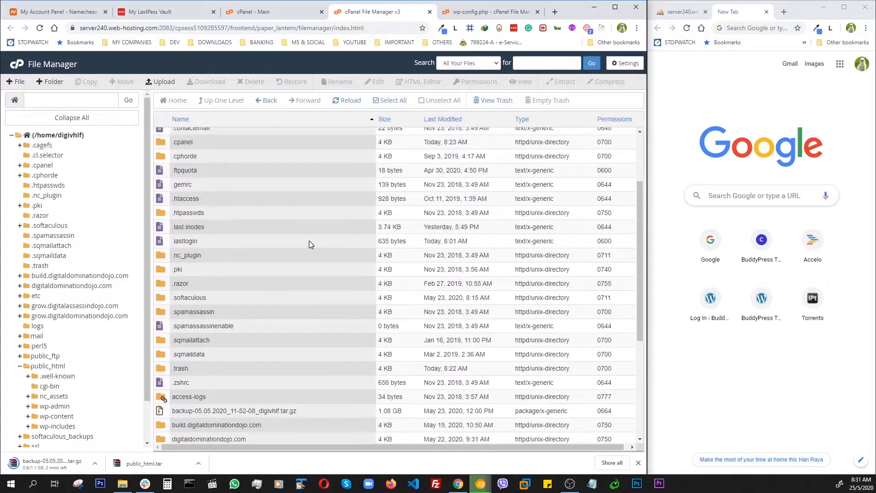
scroll(309, 240, down, 1)
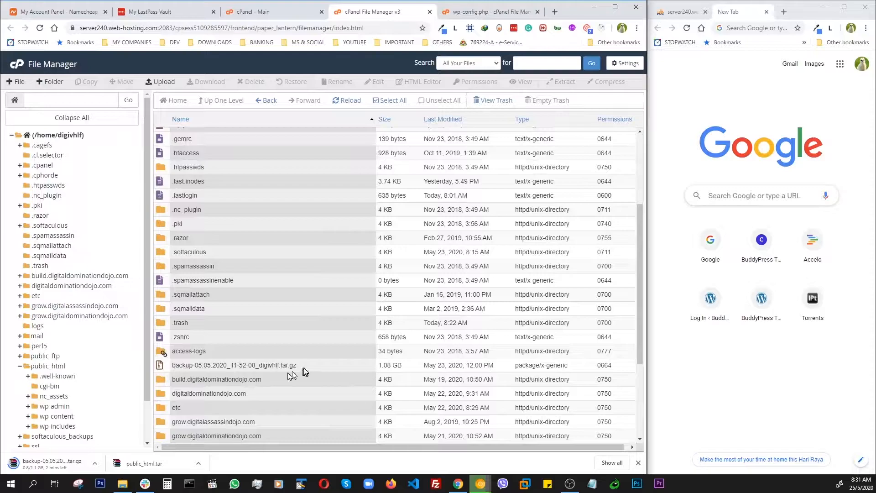
scroll(246, 365, up, 3)
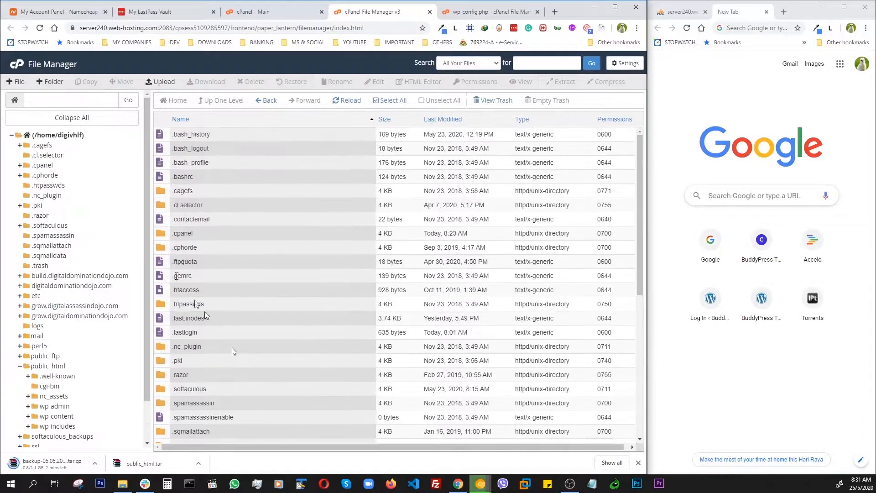
scroll(327, 353, down, 5)
scroll(327, 354, up, 3)
scroll(327, 353, down, 2)
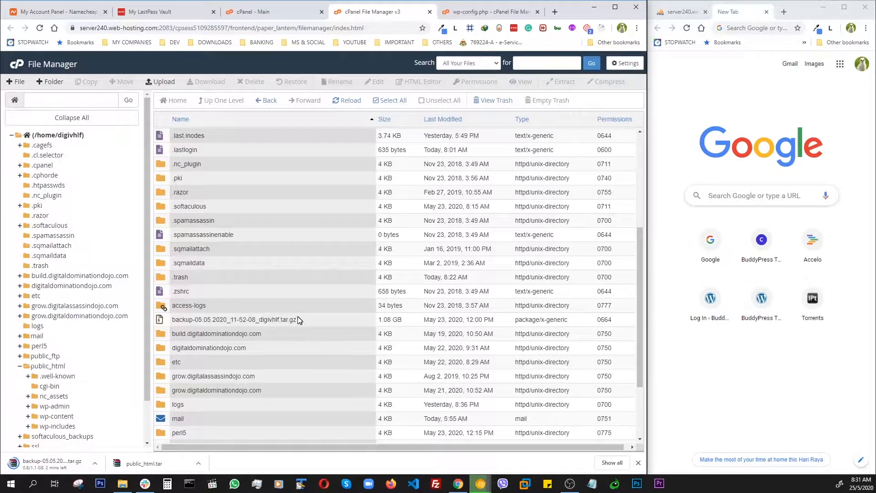
scroll(252, 330, up, 3)
scroll(252, 330, down, 3)
scroll(380, 334, up, 5)
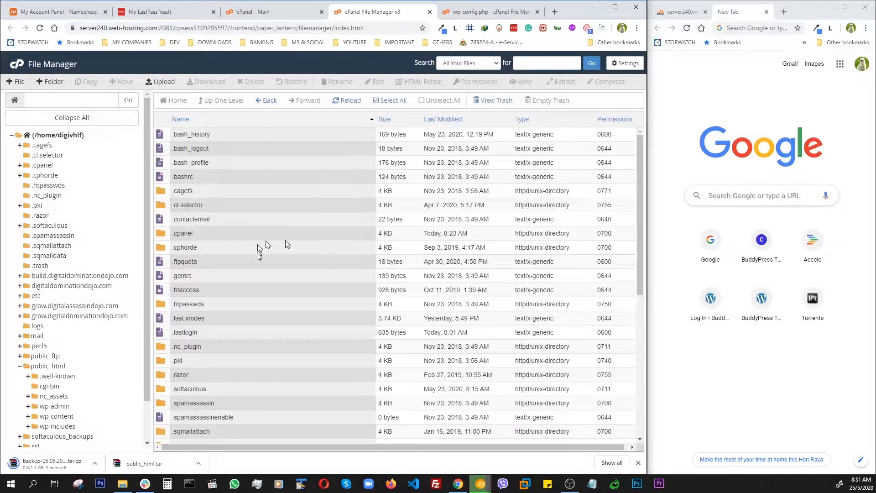
scroll(231, 346, down, 5)
scroll(230, 342, down, 1)
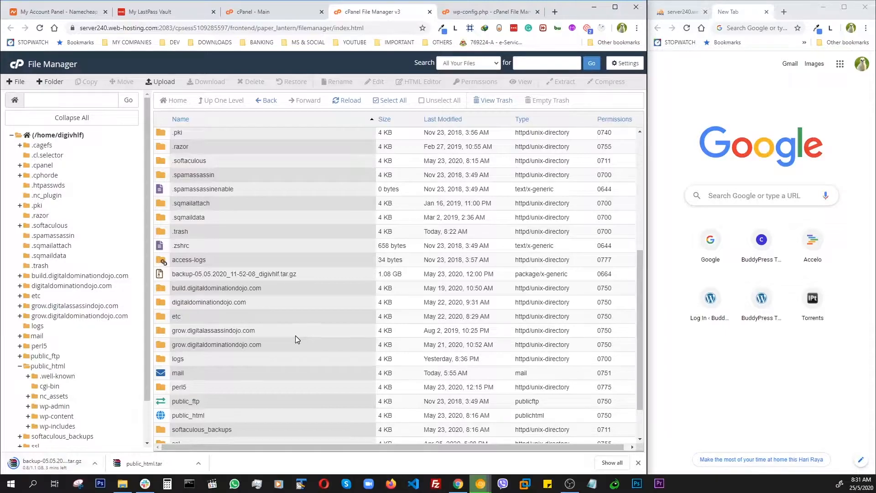
scroll(316, 294, up, 5)
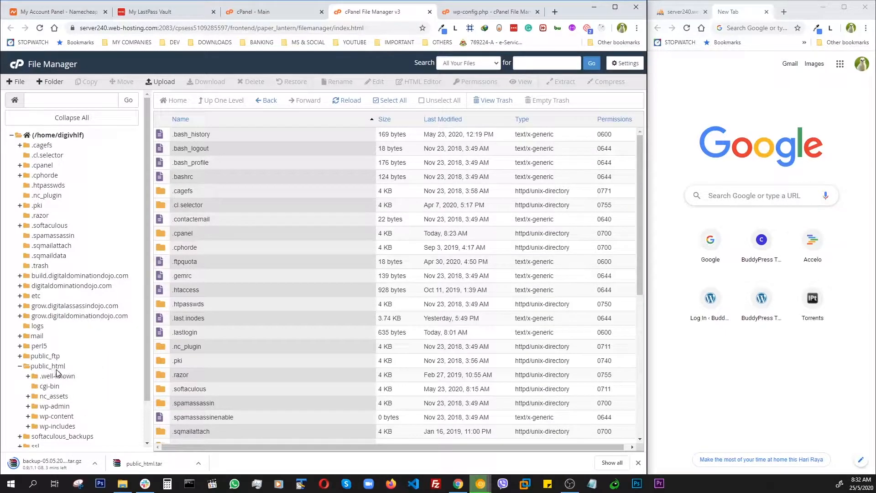
scroll(92, 383, down, 1)
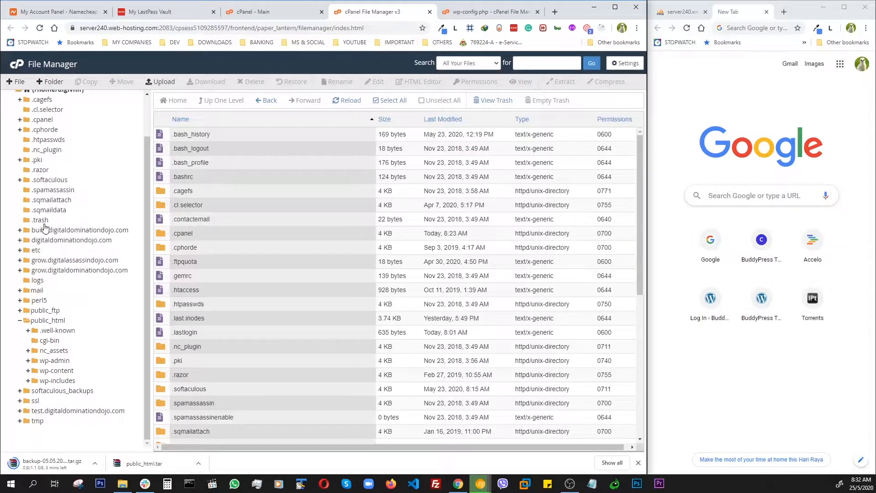
scroll(44, 228, up, 1)
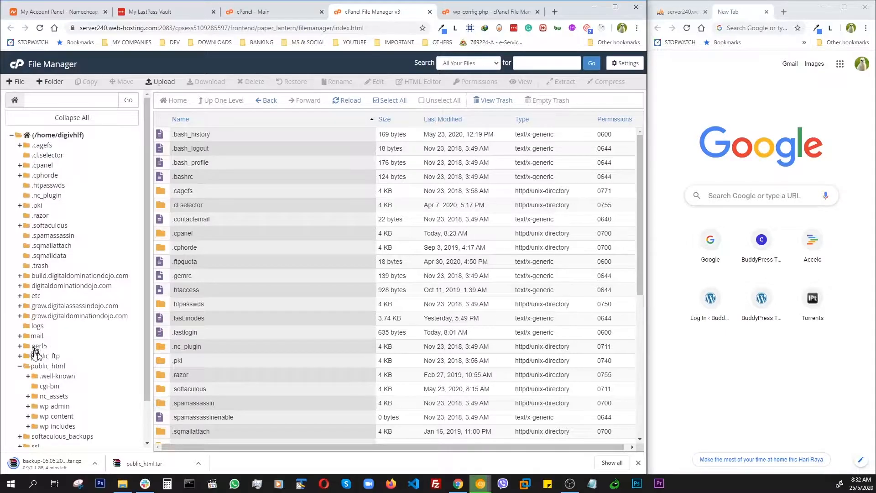
Open the public_html folder and view the contents of its wp-config.php file
click(51, 367)
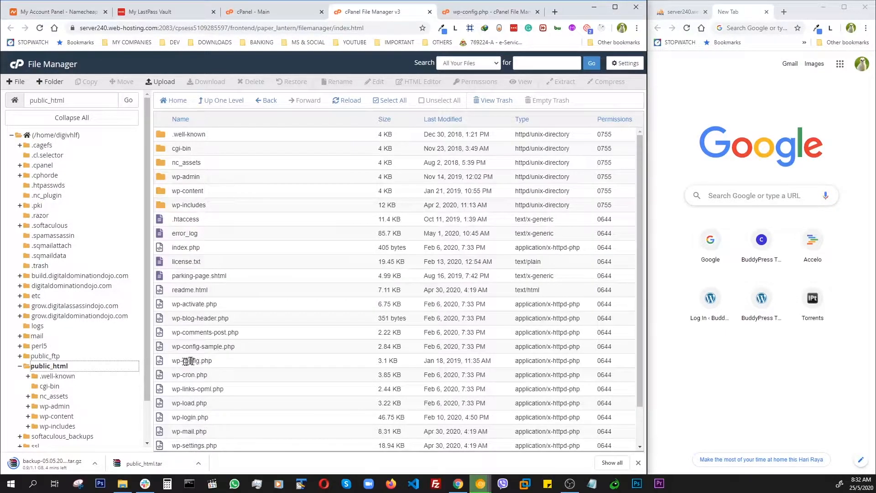
click(477, 11)
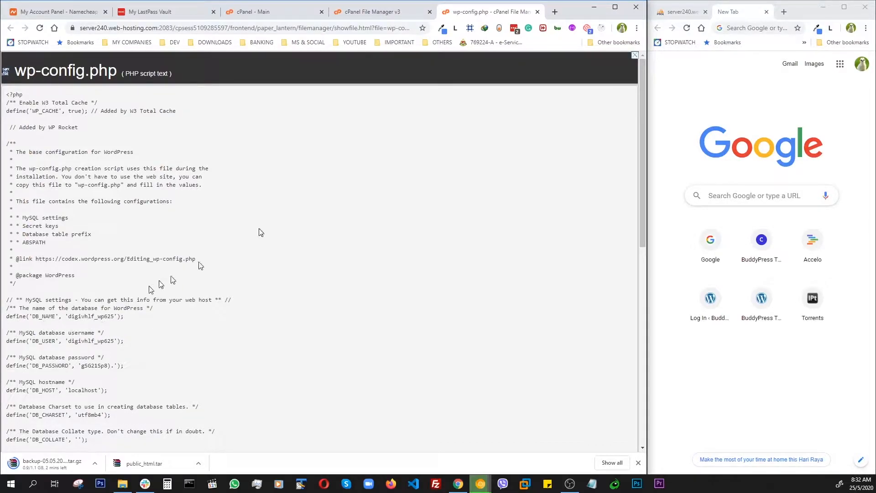
drag(646, 85, 544, 73)
click(611, 17)
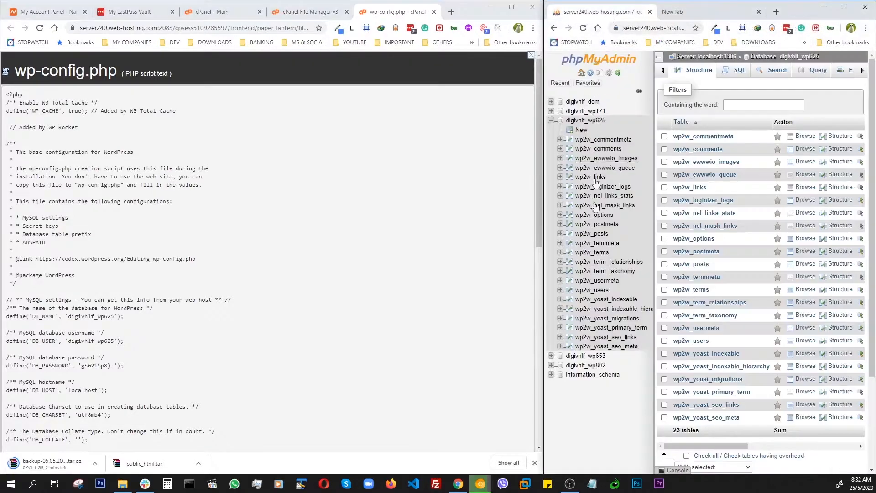
scroll(736, 292, down, 3)
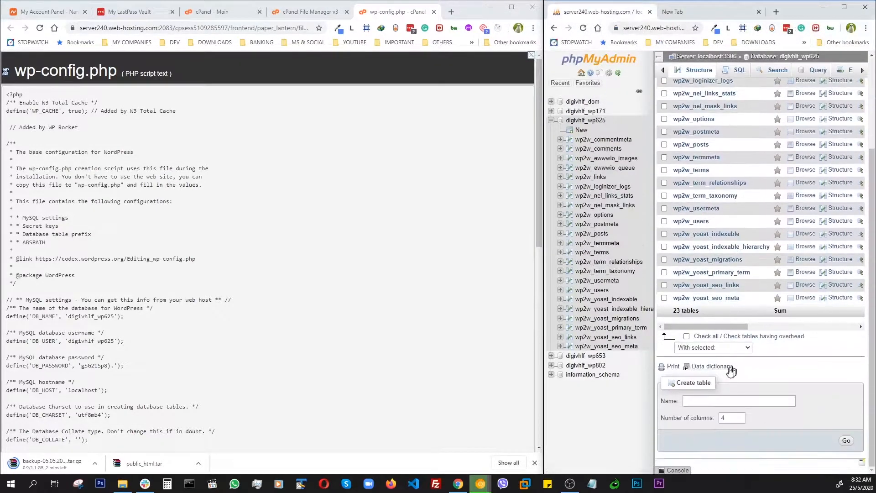
scroll(742, 328, up, 3)
scroll(741, 327, up, 1)
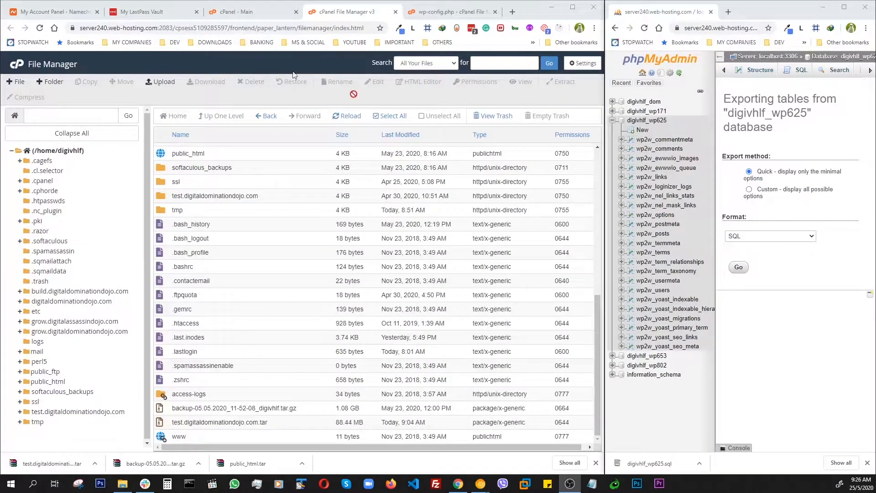
Open the backup archive's homedir folder in WinRAR and compare it with the home directory in cPanel File Manager
click(124, 96)
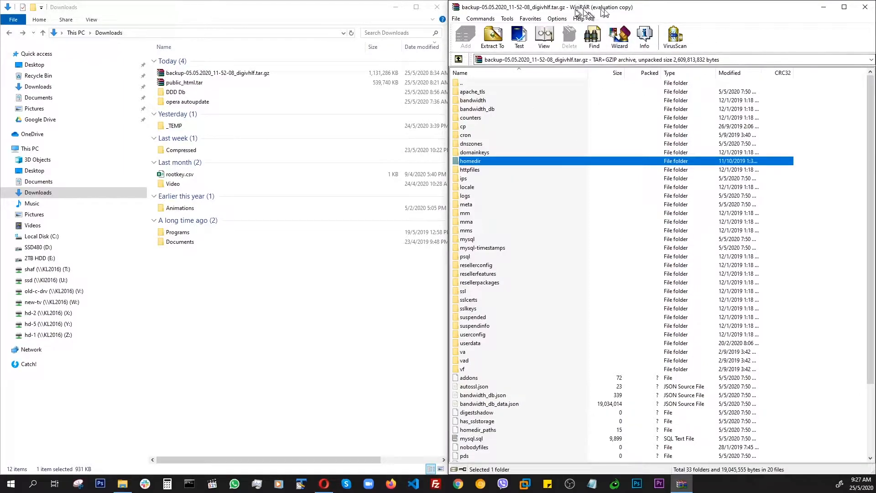
double_click(456, 161)
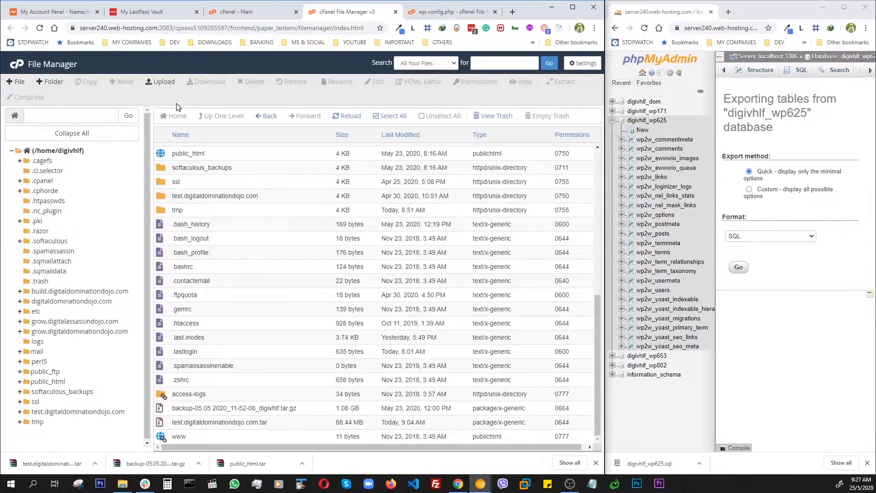
click(46, 151)
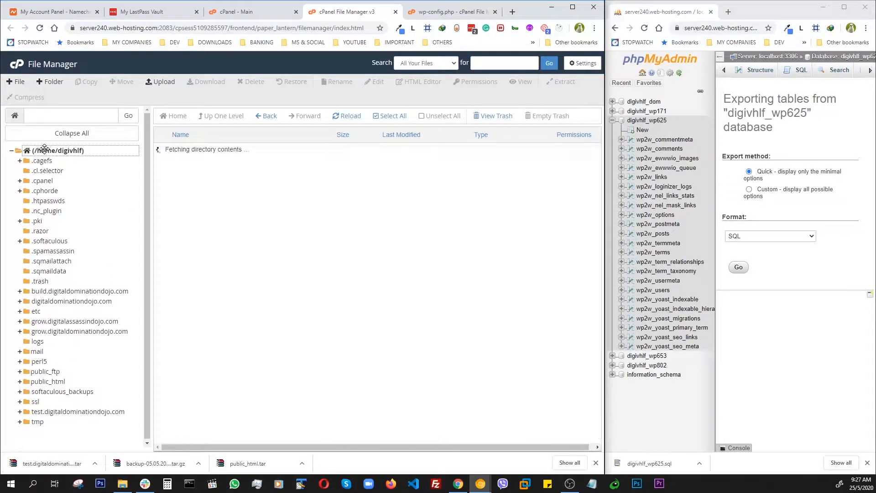
scroll(231, 197, down, 3)
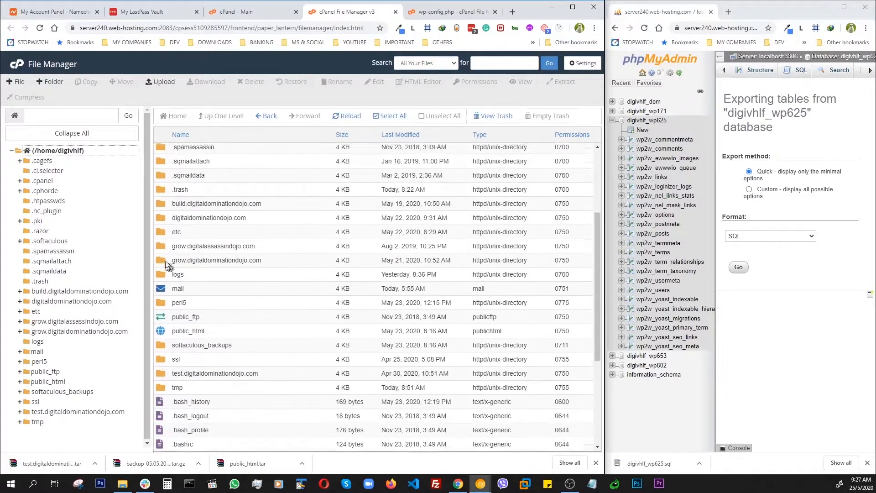
scroll(294, 225, up, 4)
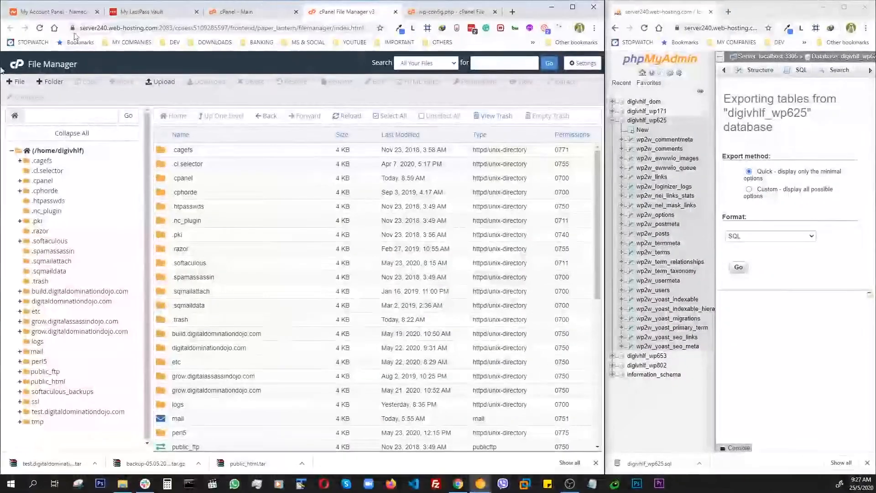
Open the digitaldominationdojo.com folder in File Manager and the mysql folder of the backup archive in WinRAR
click(62, 302)
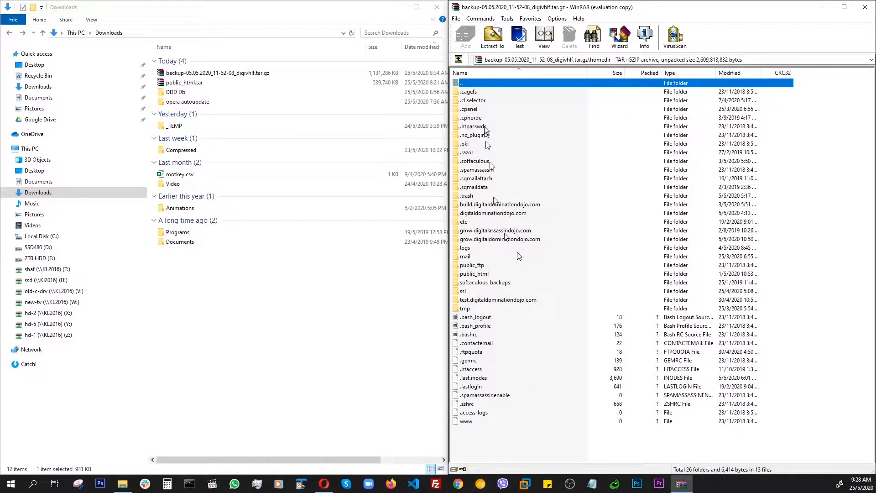
click(458, 59)
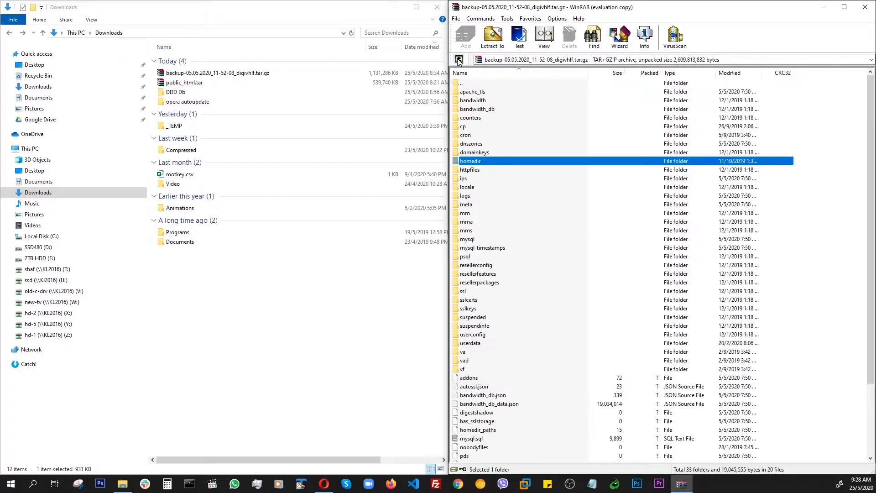
double_click(465, 239)
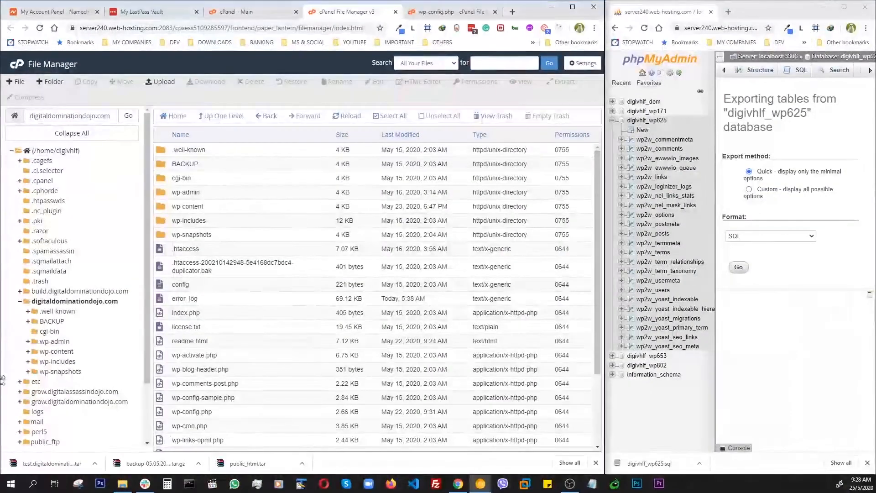
Close the old config view and view the wp-config.php file from the digitaldominationdojo.com folder in cPanel File Manager
click(67, 303)
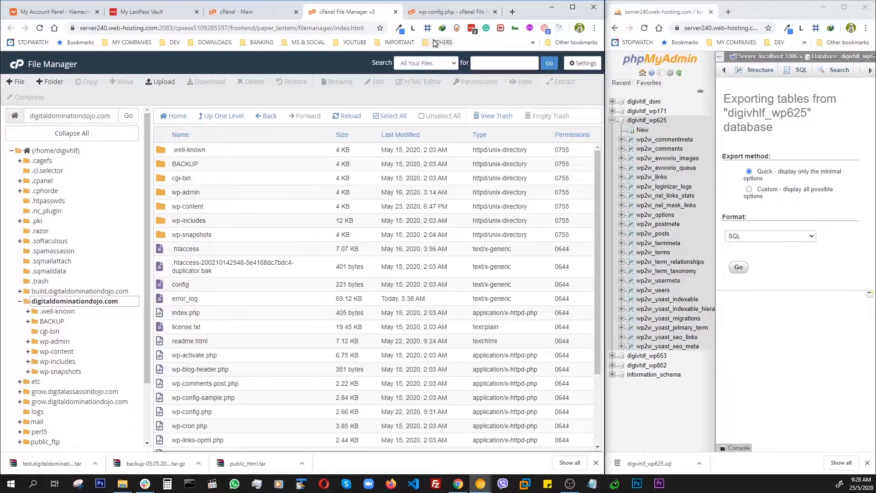
click(494, 12)
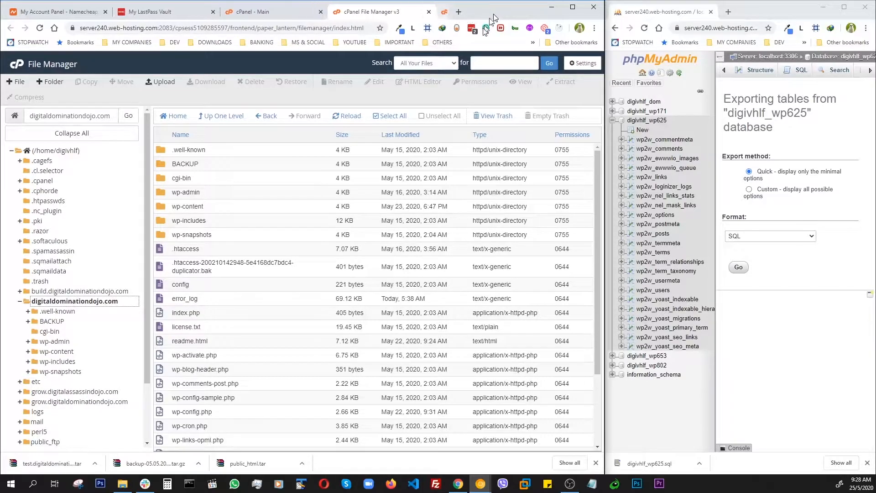
scroll(214, 331, down, 2)
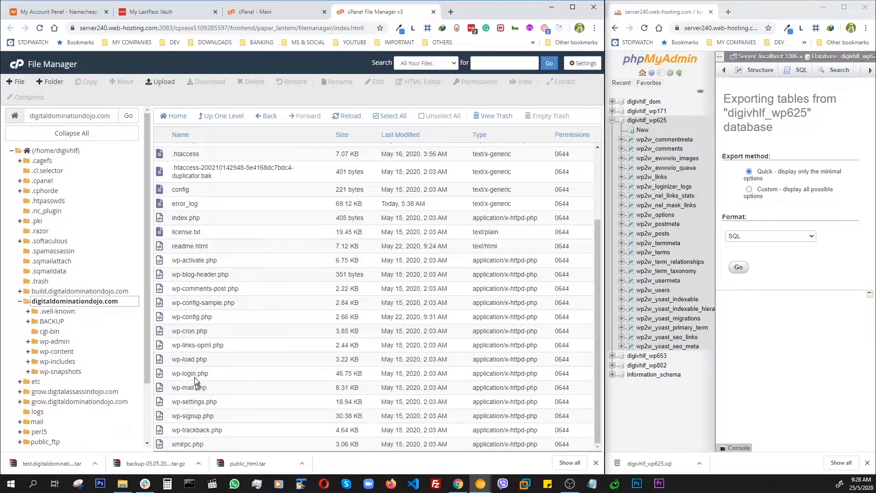
click(192, 318)
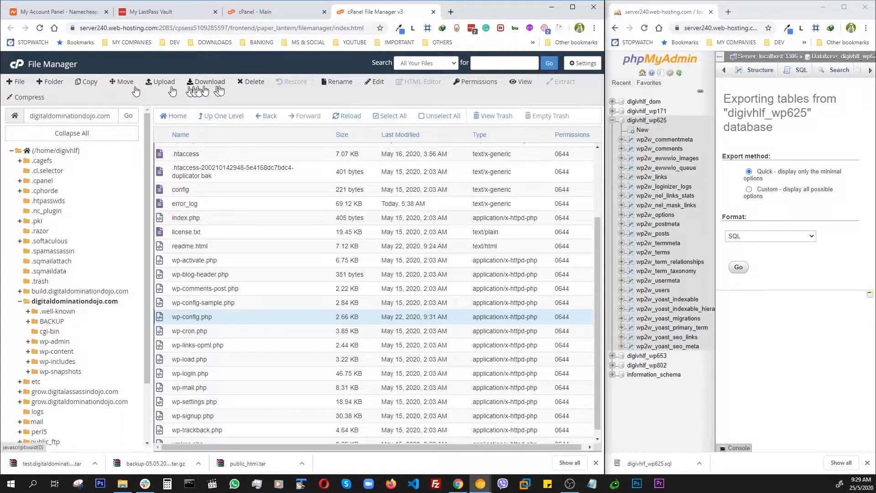
click(523, 83)
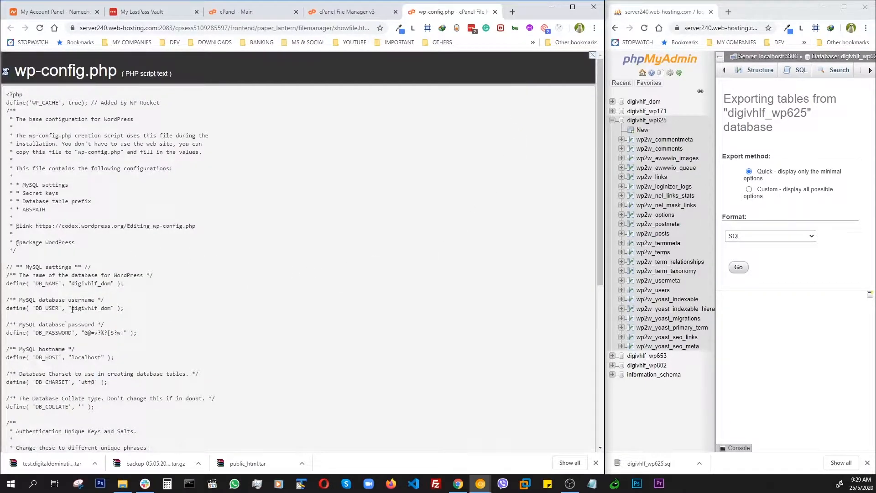
Highlight the database username in wp-config.php and open the matching digivhlf_dom database in phpMyAdmin
drag(72, 309, 98, 309)
click(644, 102)
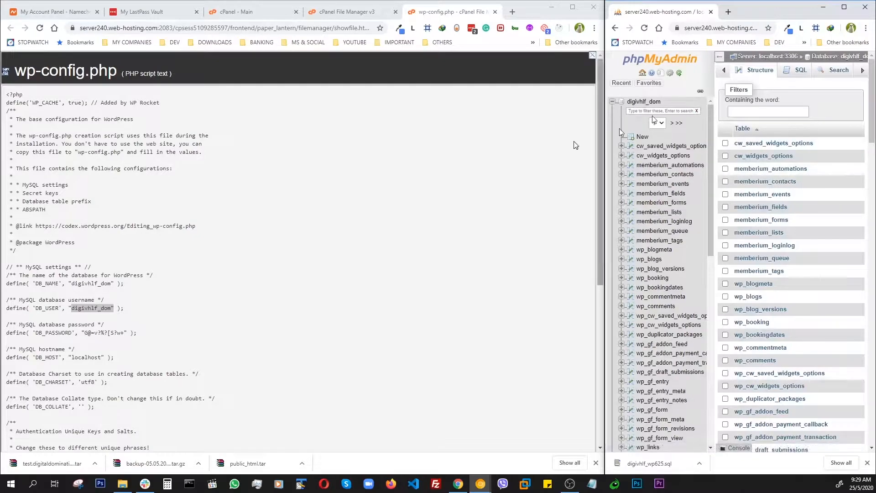
Return to File Manager, split the screen about evenly with phpMyAdmin, and reload the digitaldominationdojo.com folder's files
click(345, 12)
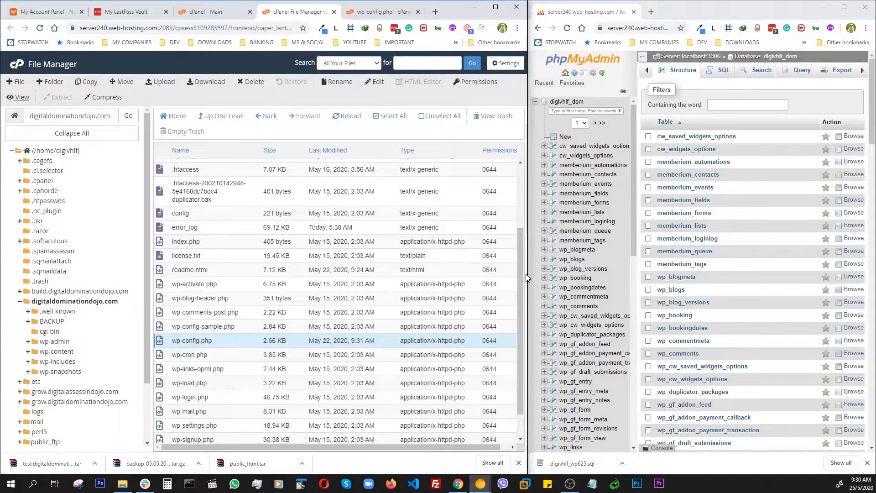
drag(528, 278, 452, 276)
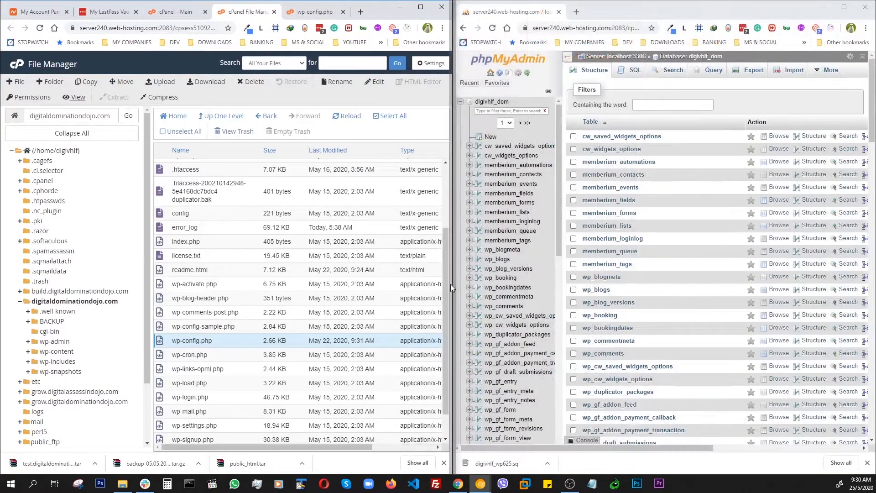
click(80, 302)
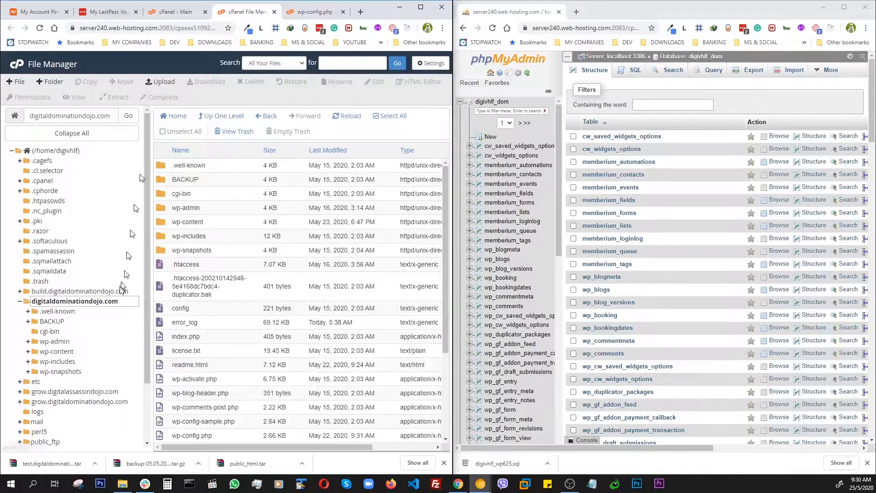
Open the account's home directory, widen the File Manager window, and review the domain folders
click(49, 152)
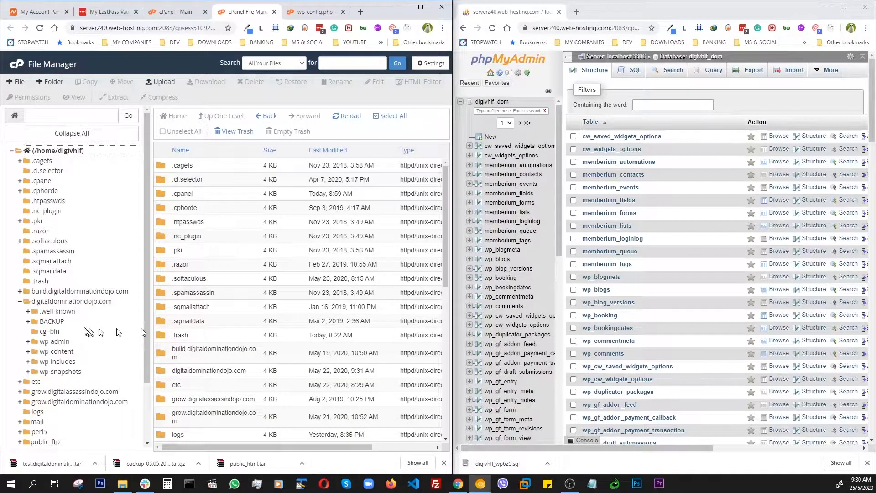
scroll(223, 324, down, 4)
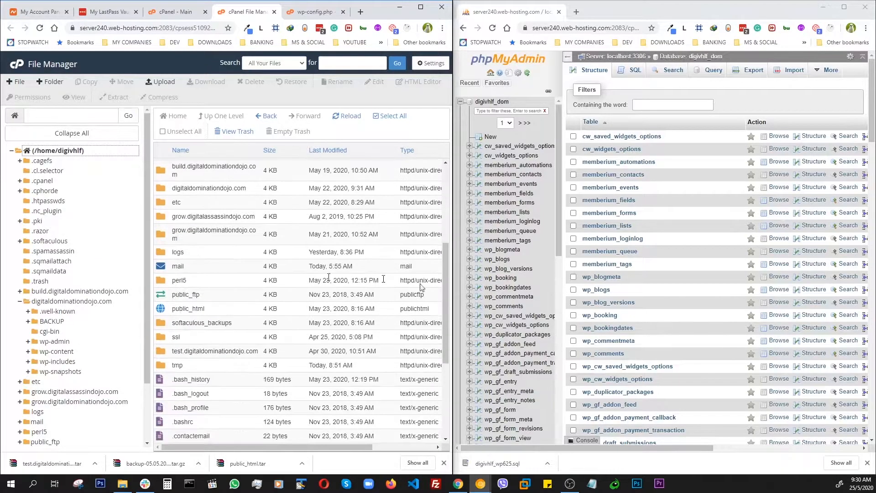
drag(453, 305, 647, 305)
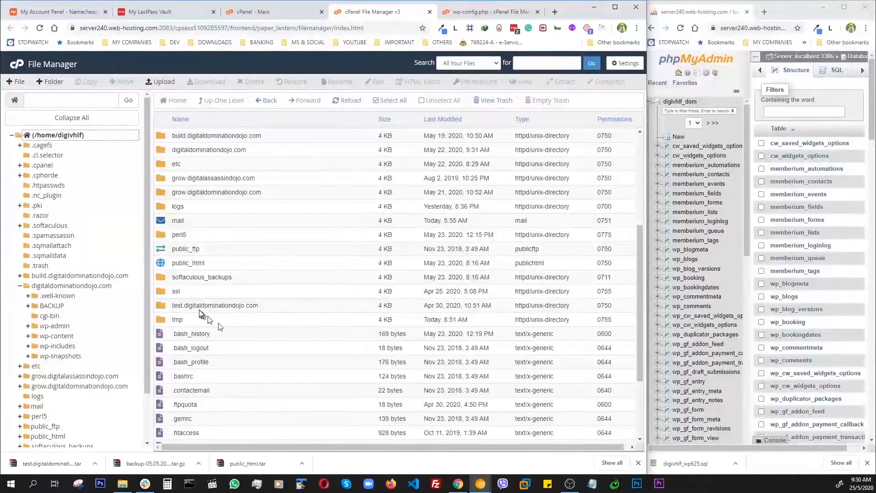
scroll(196, 203, up, 3)
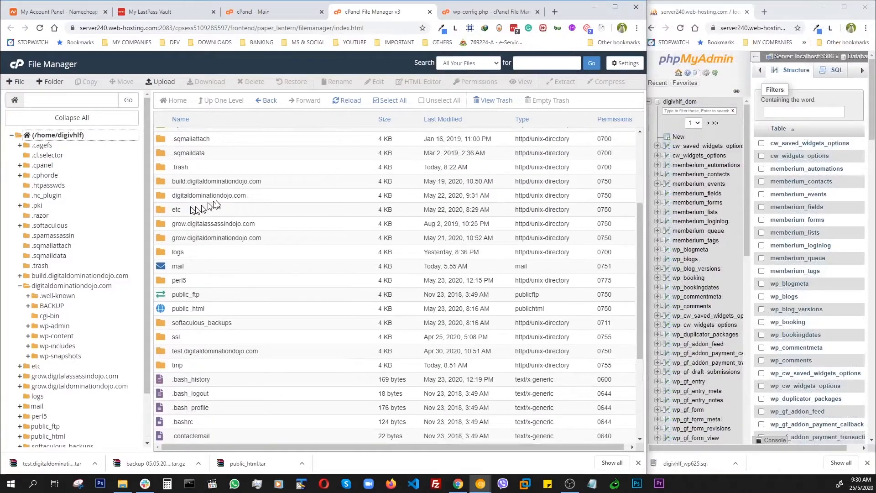
Compress the digitaldominationdojo.com folder into a Tar archive named digitaldominationdojo.com.tar and close the compression results
click(248, 241)
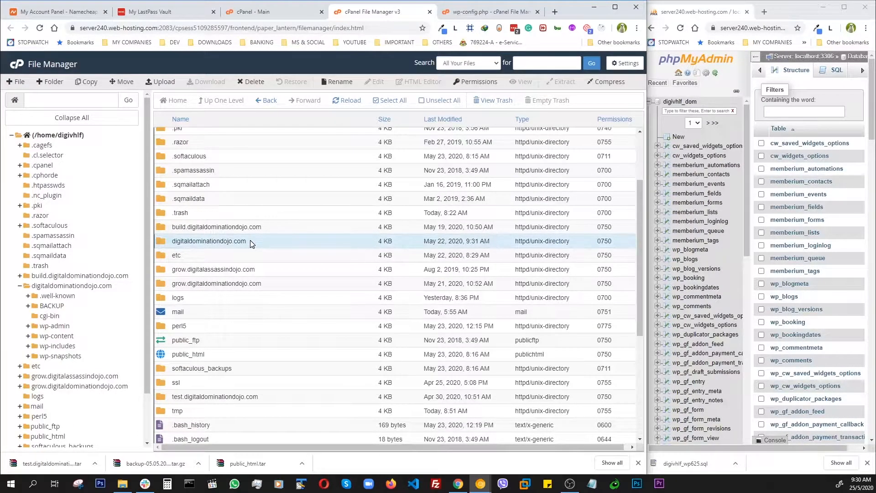
right_click(250, 240)
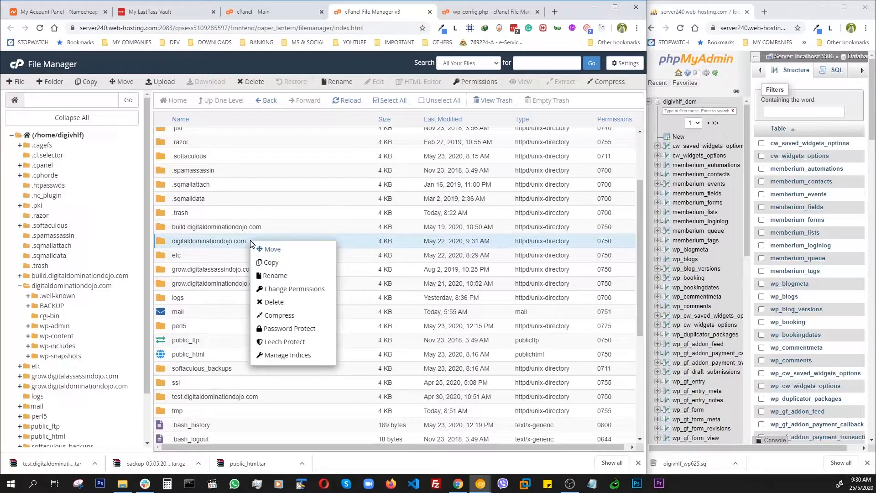
click(284, 315)
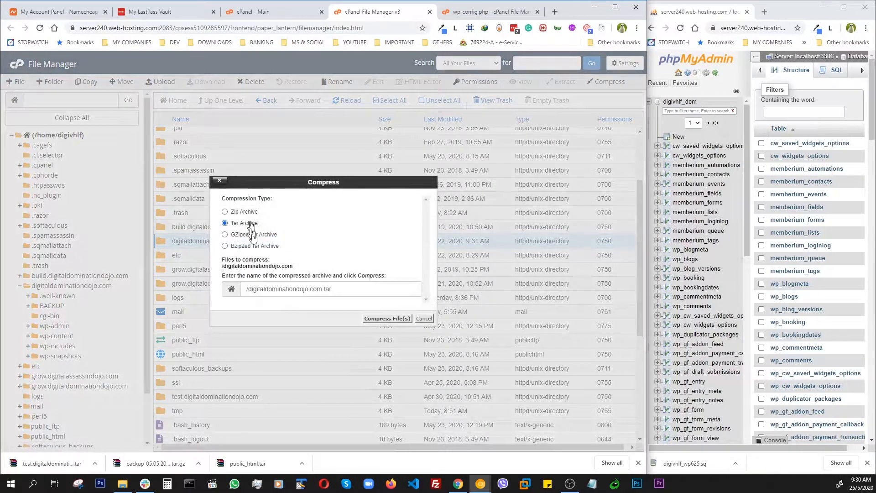
click(376, 318)
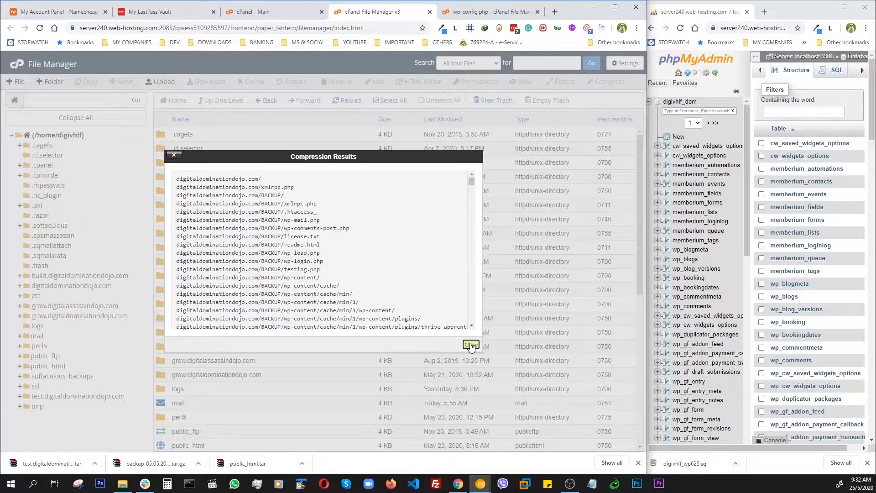
click(471, 344)
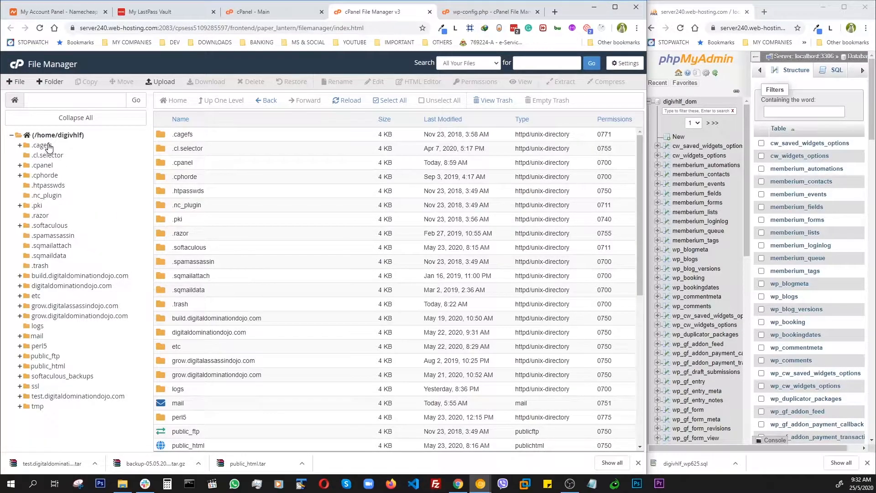
Reload the account's home directory and download digitaldominationdojo.com.tar
click(59, 137)
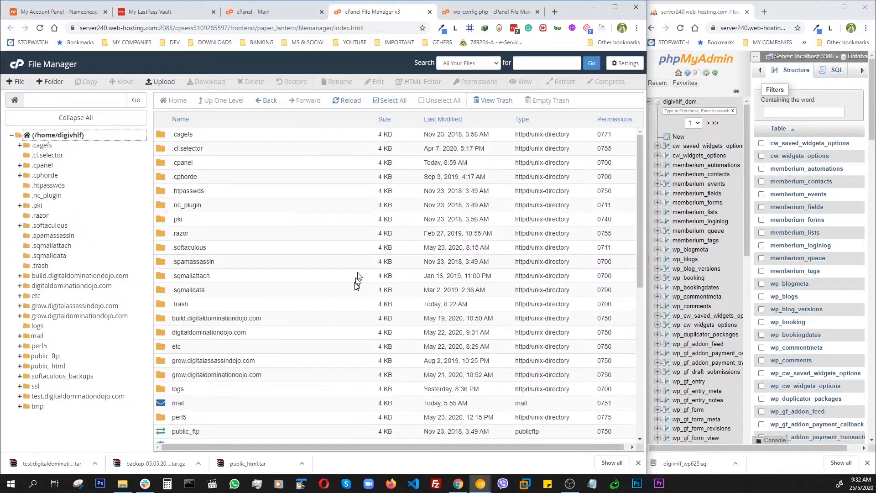
scroll(355, 292, down, 5)
scroll(351, 323, down, 2)
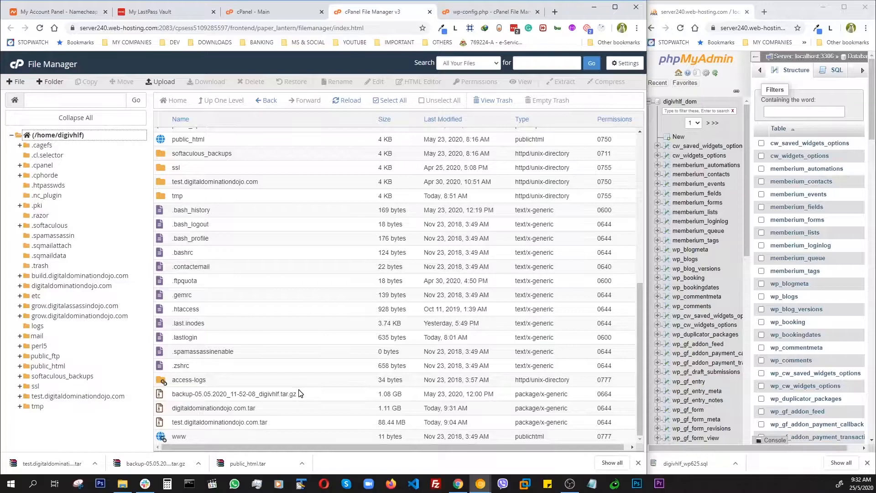
click(261, 411)
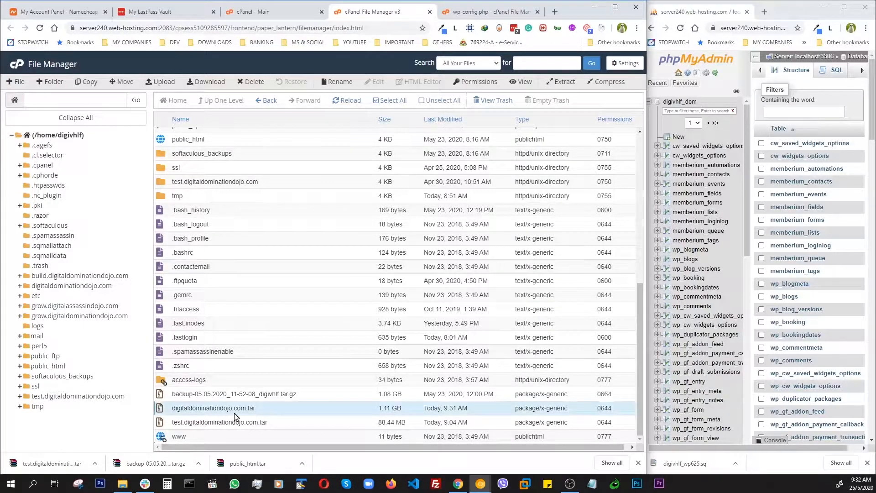
click(207, 83)
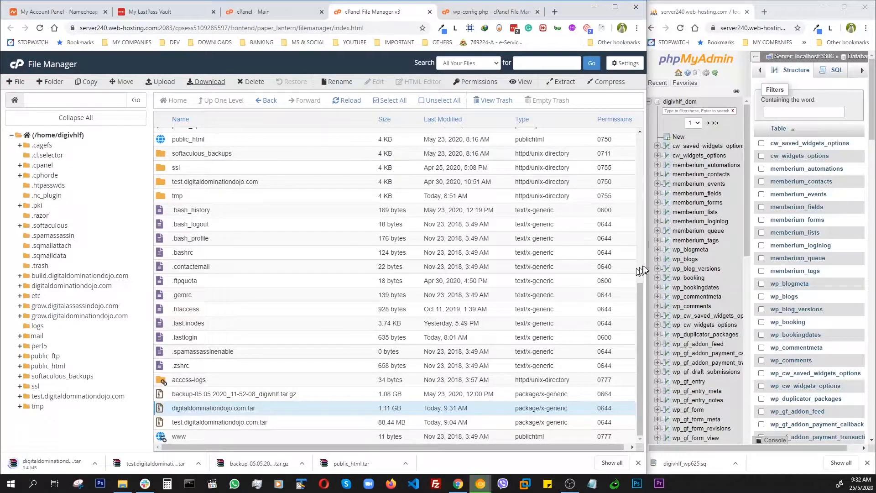
Widen the phpMyAdmin window and export the digivhlf_dom database with the Quick method in SQL format
drag(647, 265, 484, 260)
drag(639, 264, 484, 261)
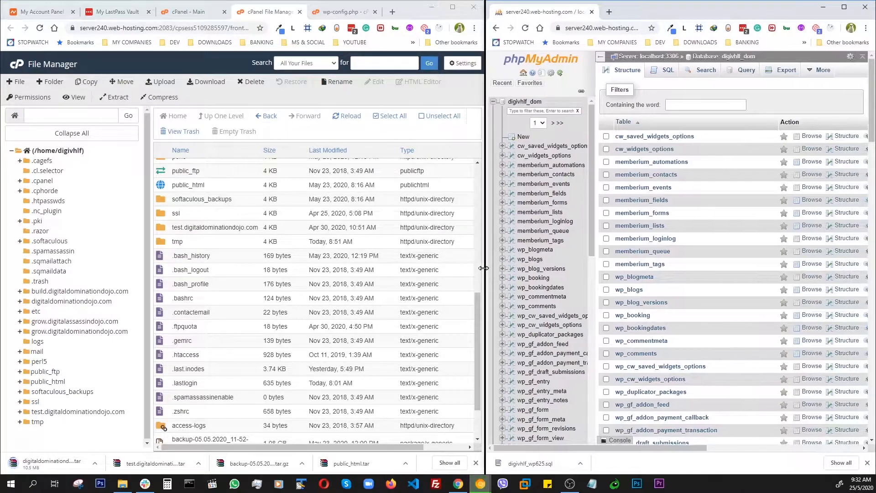
click(519, 82)
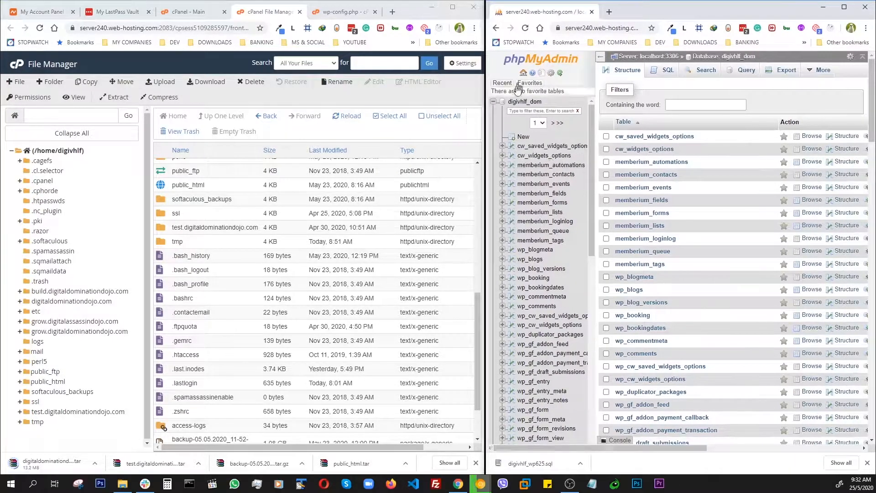
click(532, 102)
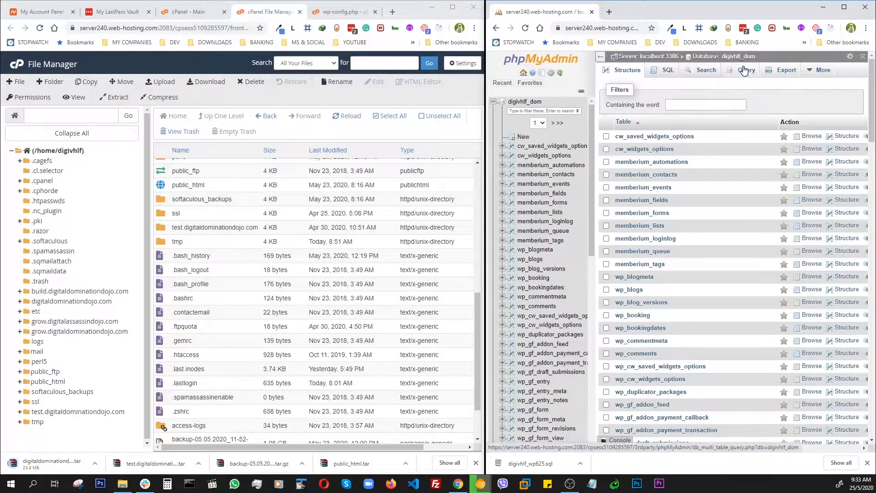
click(783, 72)
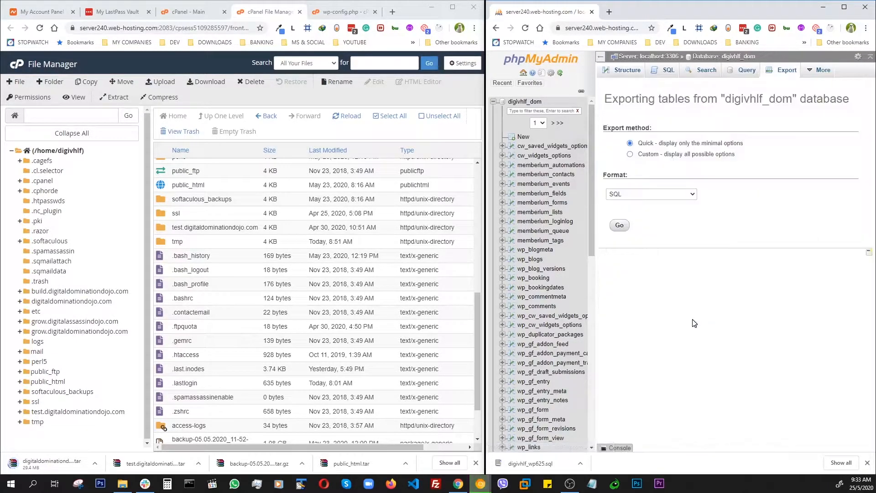
click(619, 226)
Reload the home directory, widen the File Manager window, and review the backup and site archives at the end of the listing
click(62, 154)
click(63, 154)
scroll(284, 297, down, 8)
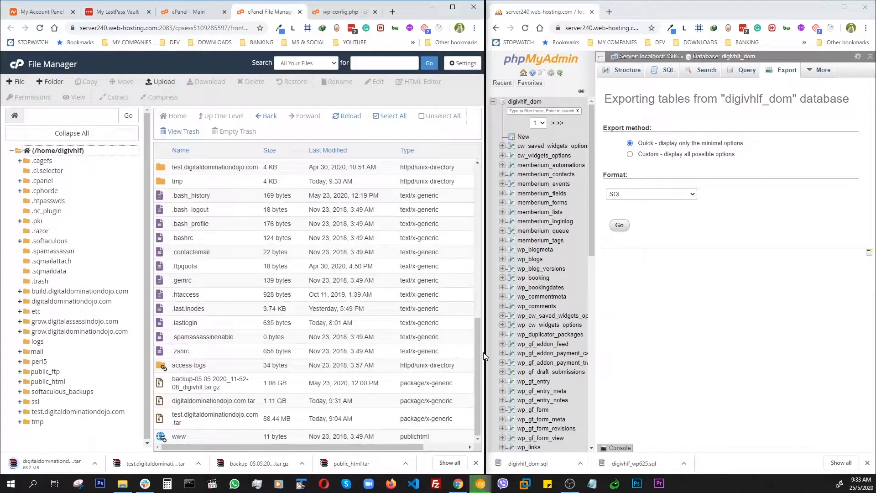
drag(484, 352, 573, 352)
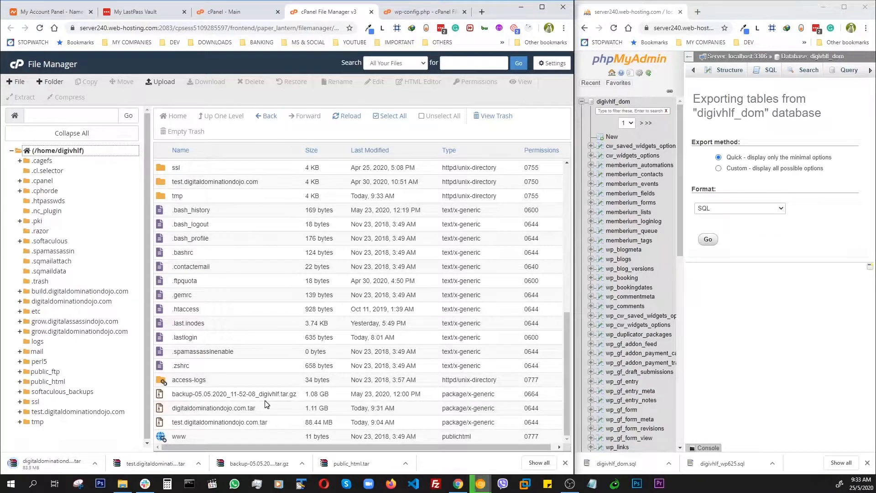
Switch to the desktop with WinRAR, leave the backup archive's mysql folder, and open its homedir folder
key(ctrl+super+Right)
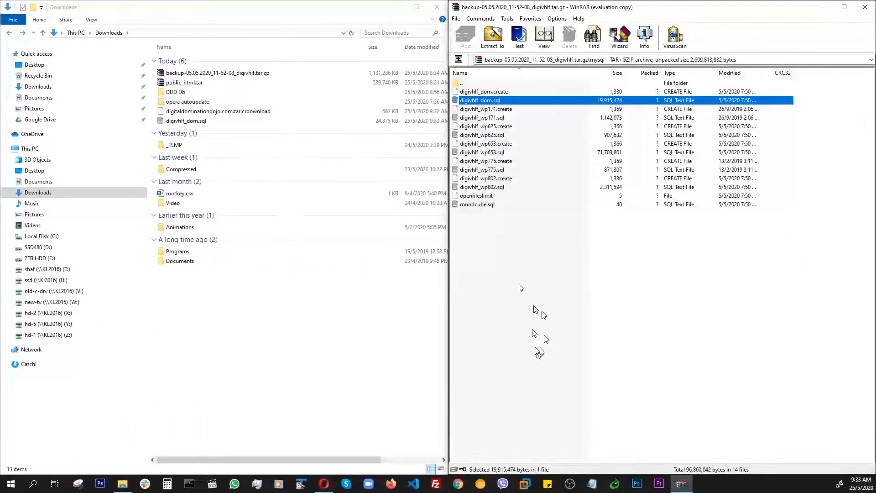
click(459, 60)
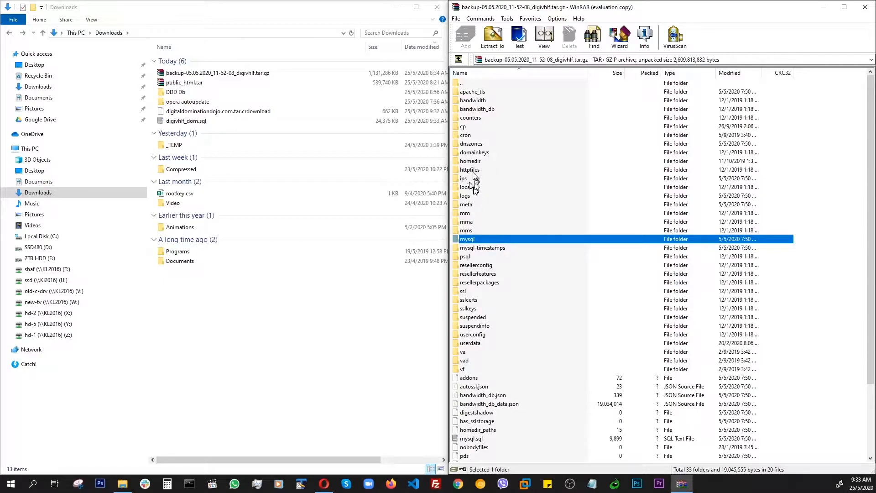
double_click(470, 162)
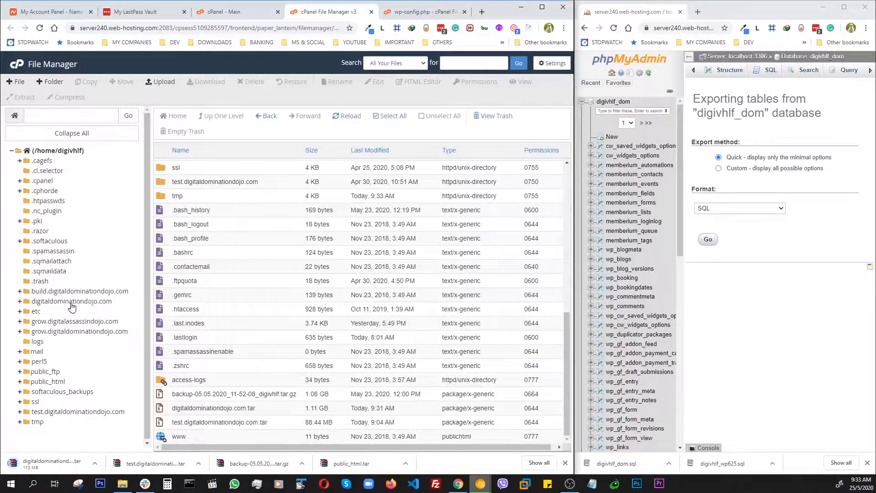
Show the digitaldominationdojo.com folder's files in File Manager beside the import page for digivhlf_dom in phpMyAdmin
click(71, 303)
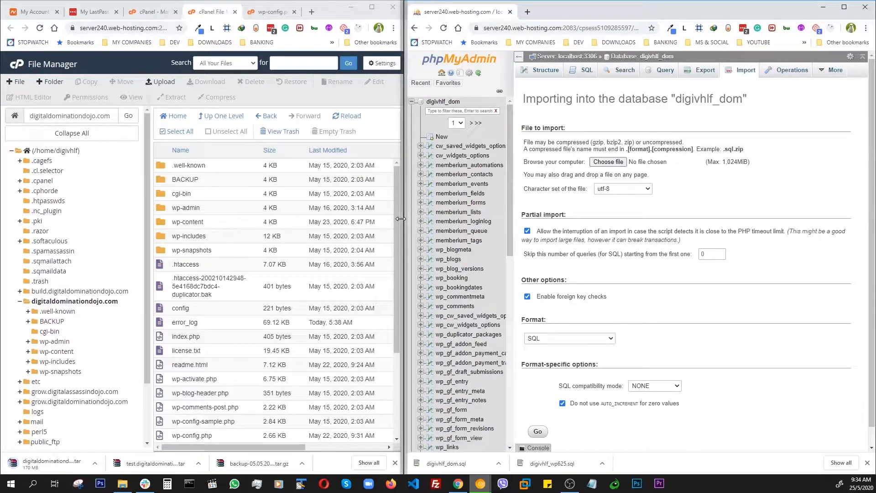
drag(406, 221, 454, 210)
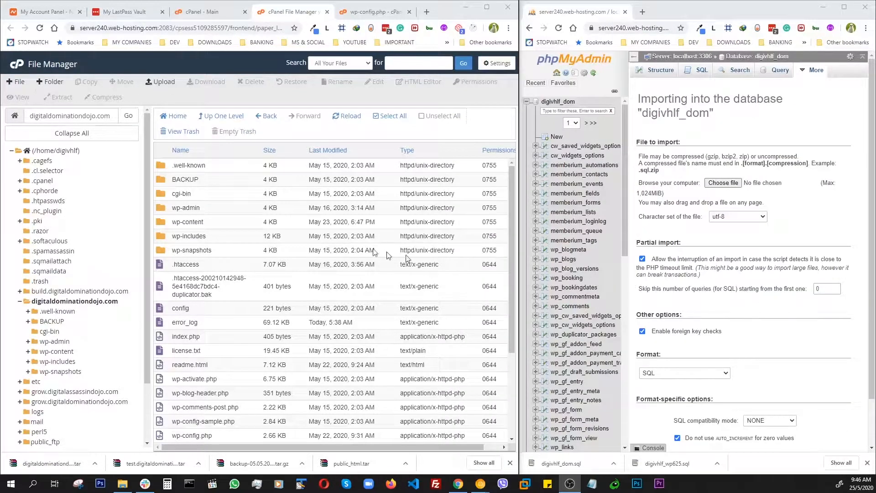
click(245, 93)
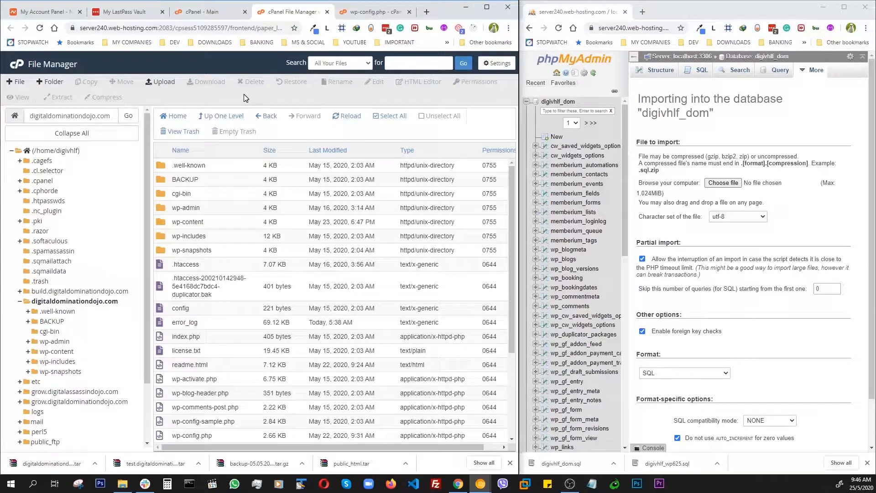
scroll(280, 180, down, 3)
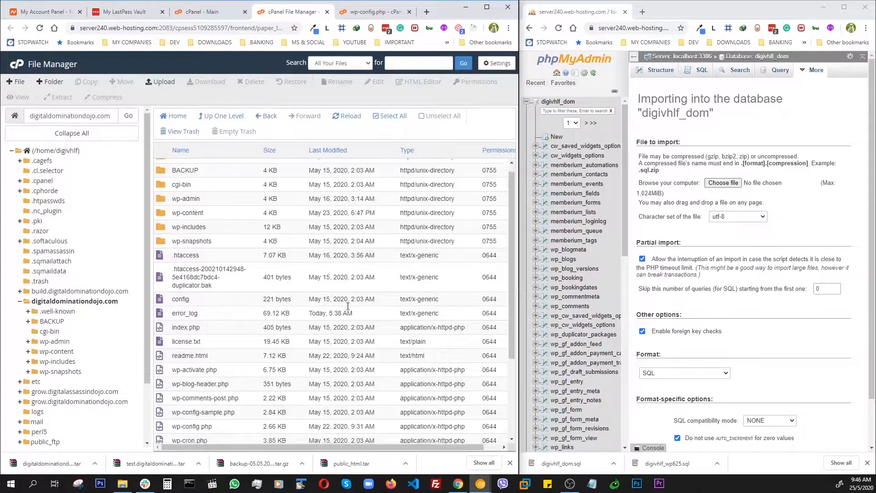
Return to the account's home directory, find the tar archives, and widen the File Manager window
click(54, 152)
scroll(279, 284, down, 10)
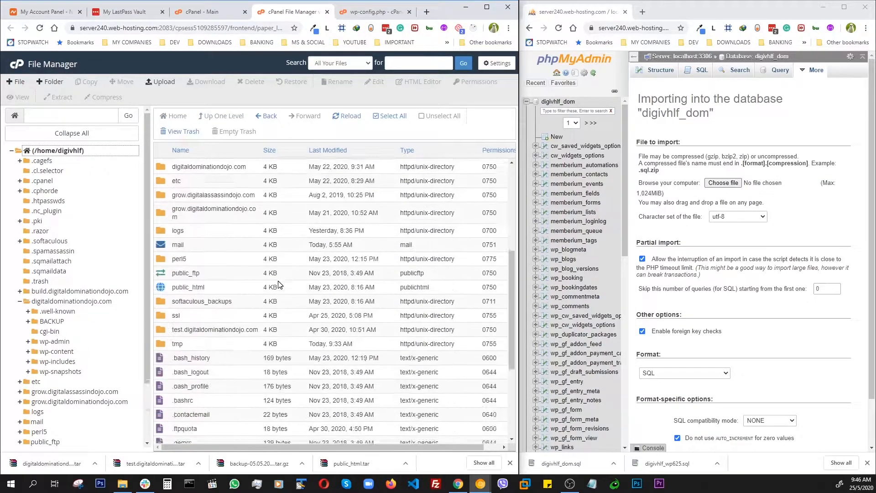
scroll(284, 328, down, 1)
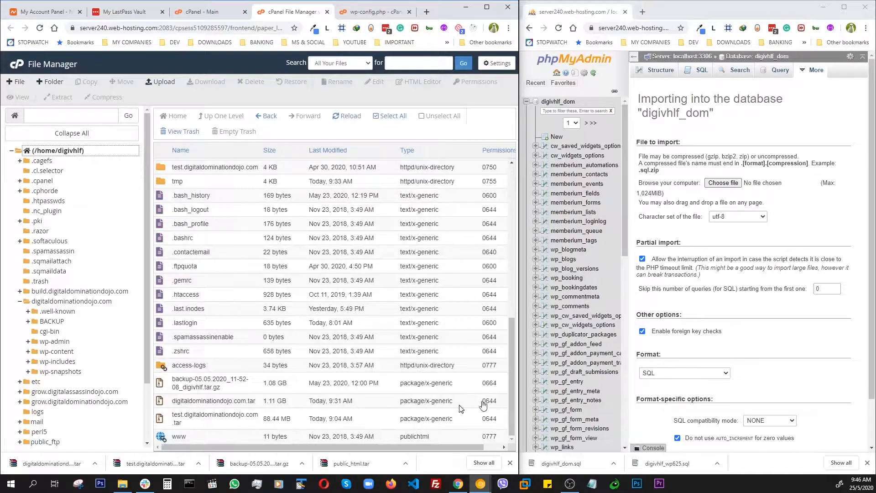
drag(520, 396, 596, 396)
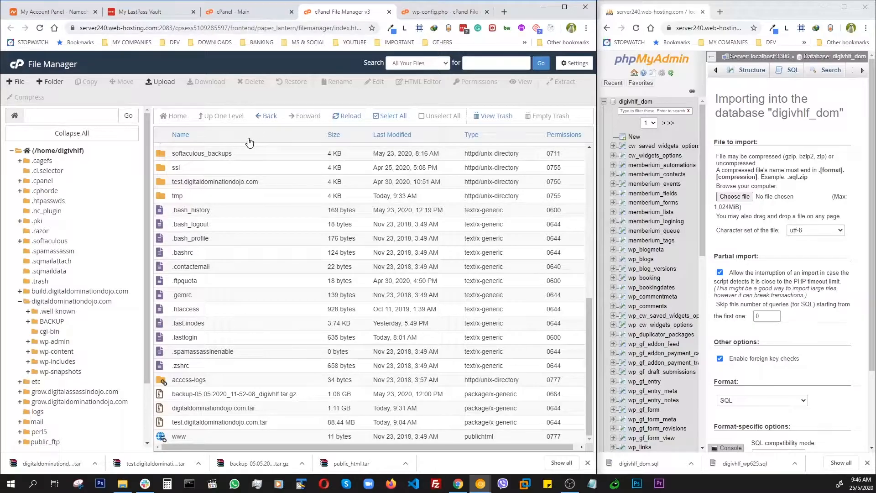
Check the account's file usage statistics on the cPanel main page and return to File Manager
click(252, 15)
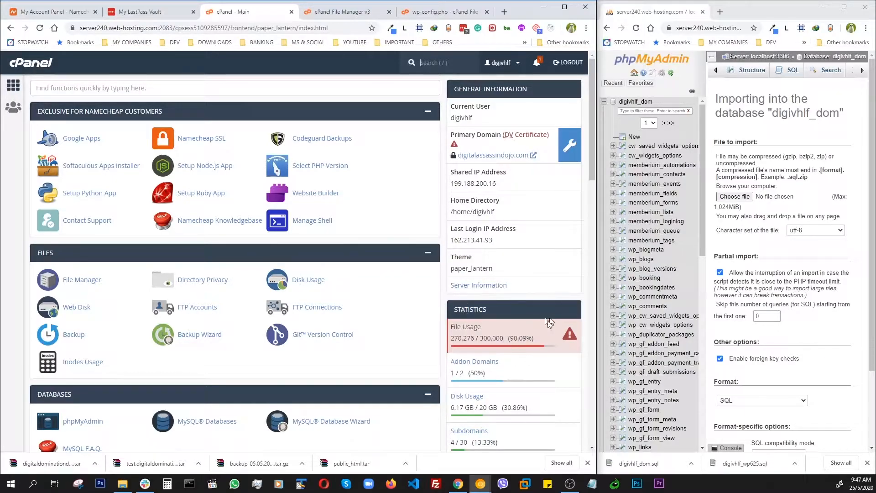
click(331, 13)
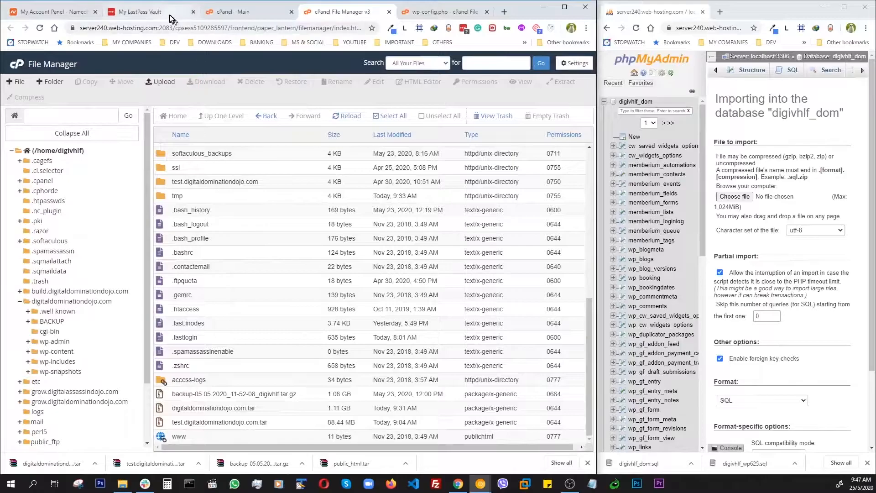
click(228, 11)
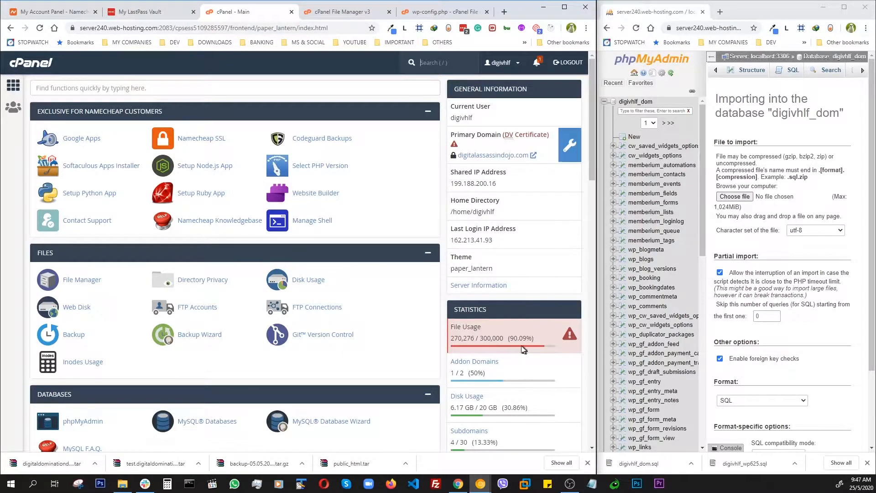
click(343, 14)
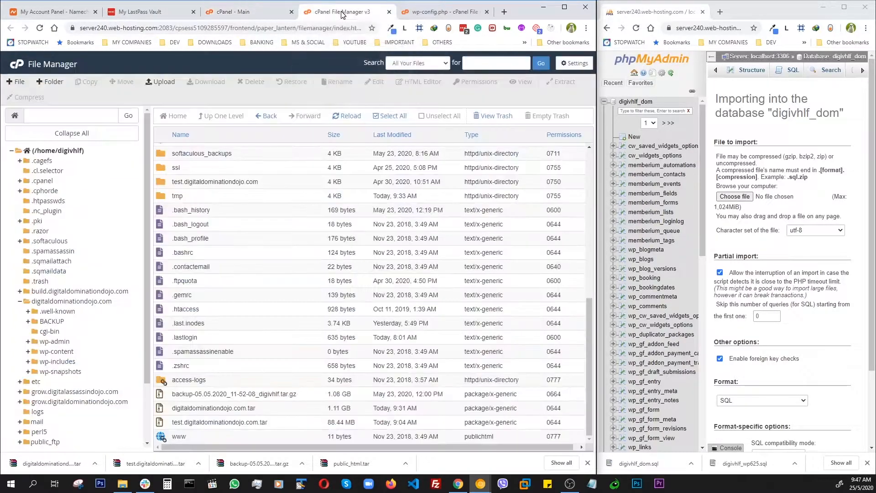
Switch to WinRAR, select the homedir's digitaldominationdojo.com folder for extraction, and set the destination to Downloads
click(304, 409)
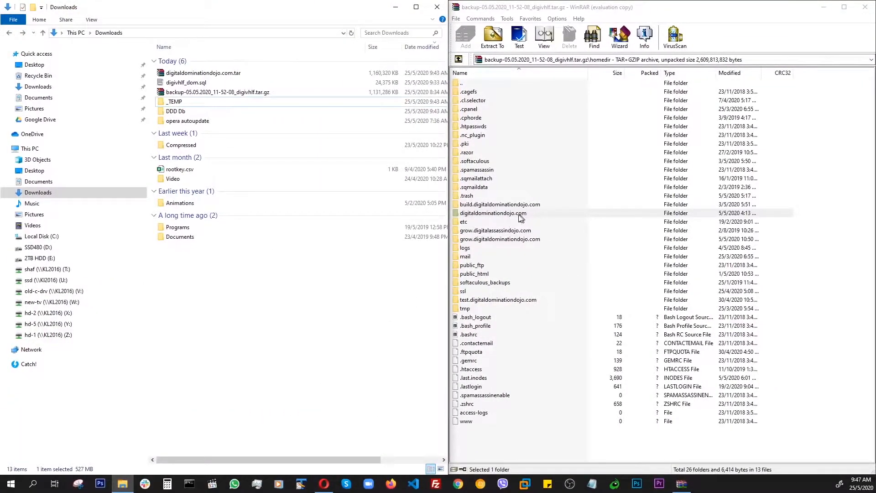
click(479, 214)
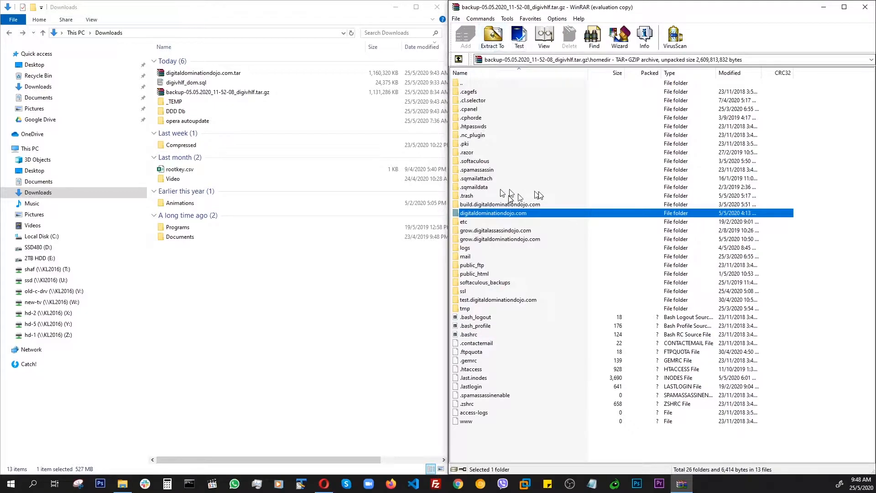
click(492, 42)
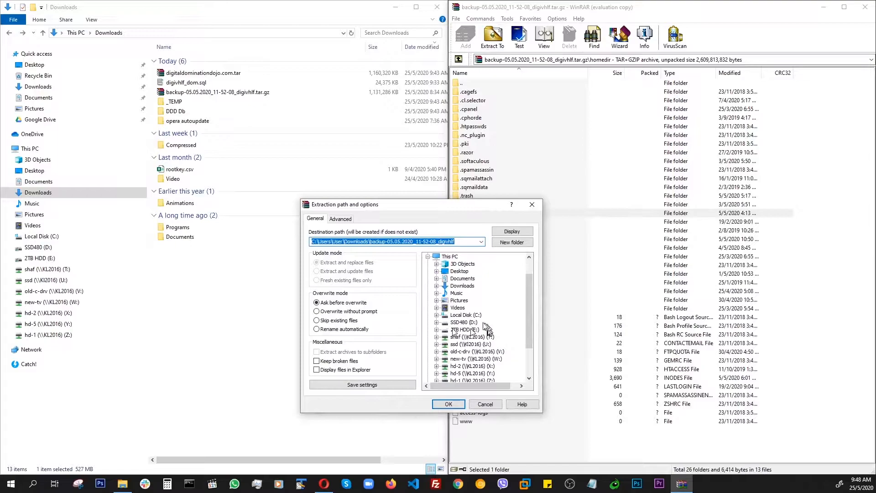
click(462, 286)
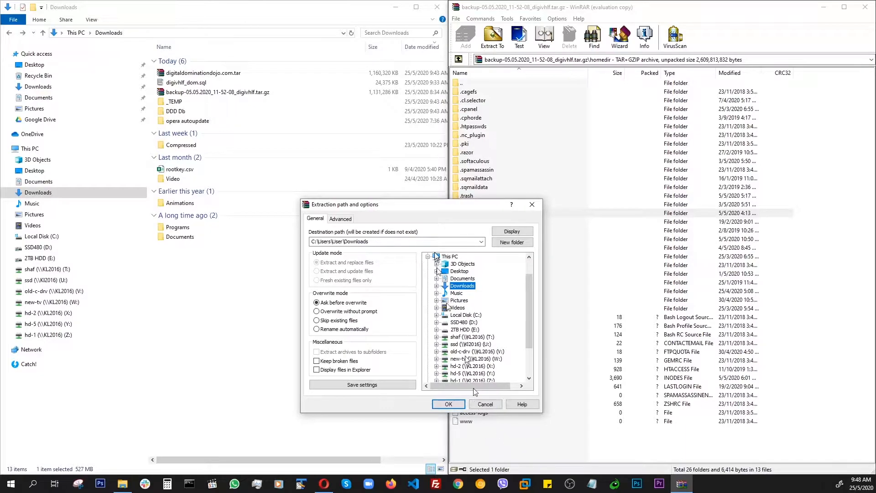
Create a folder named NEW-SITE in Downloads and move digitaldominationdojo.com.tar and digivhlf_dom.sql into it
drag(424, 207, 875, 210)
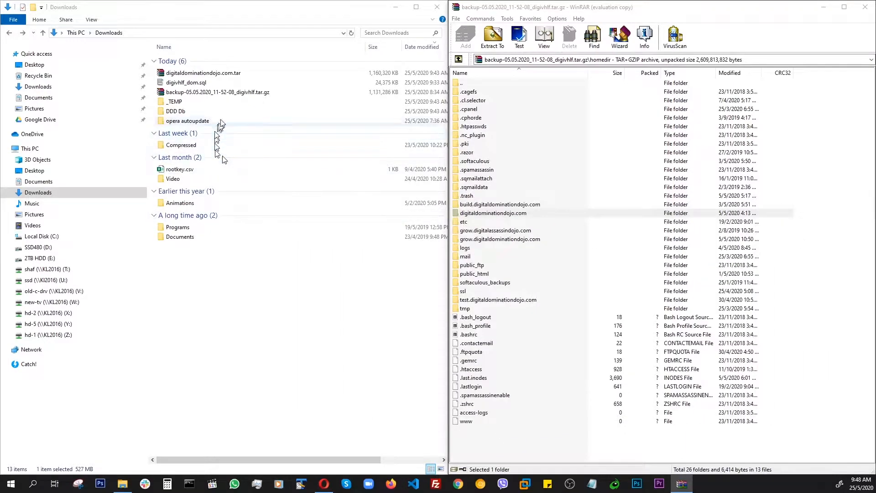
click(34, 8)
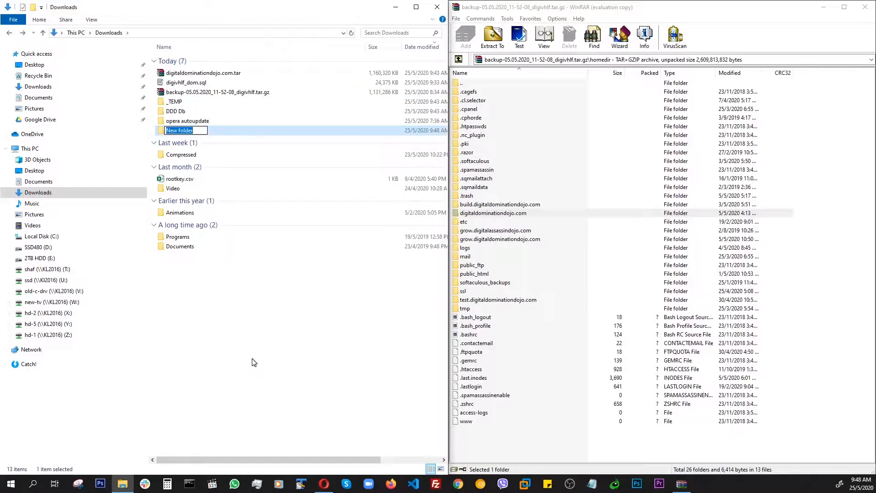
text(NEW-SITE)
key(Return)
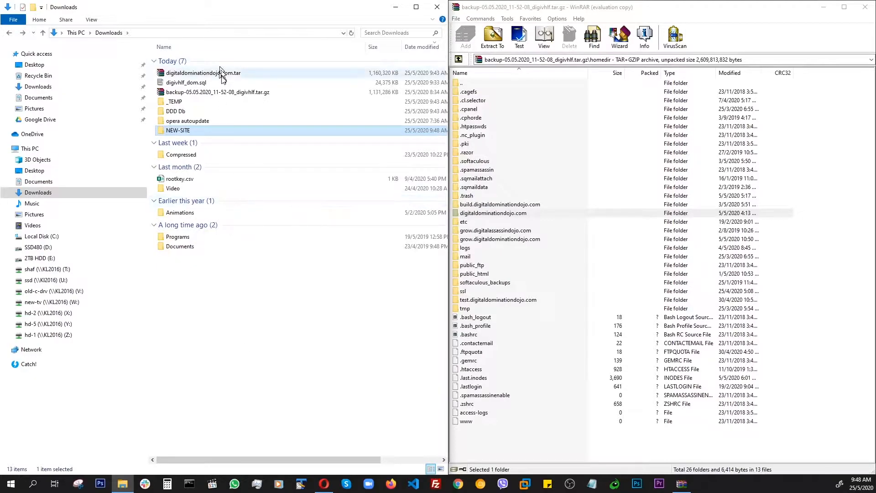
drag(220, 84, 185, 155)
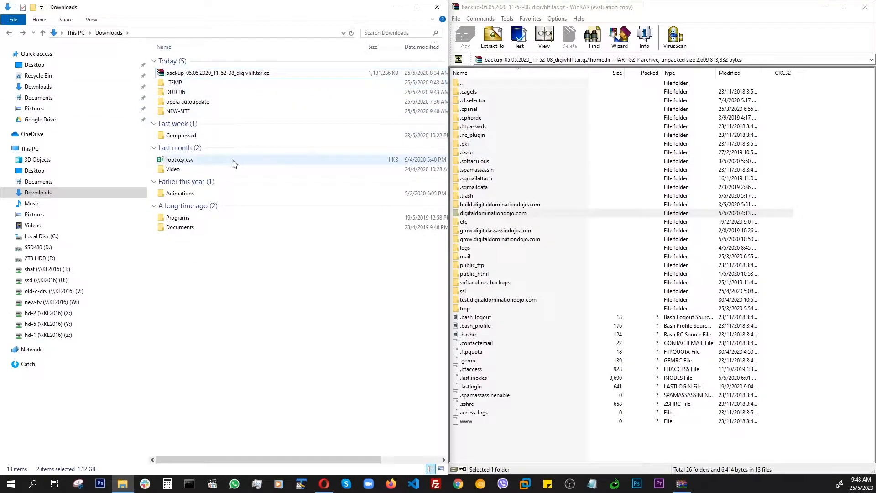
Extract the homedir's digitaldominationdojo.com folder from the full backup archive into Downloads
click(502, 214)
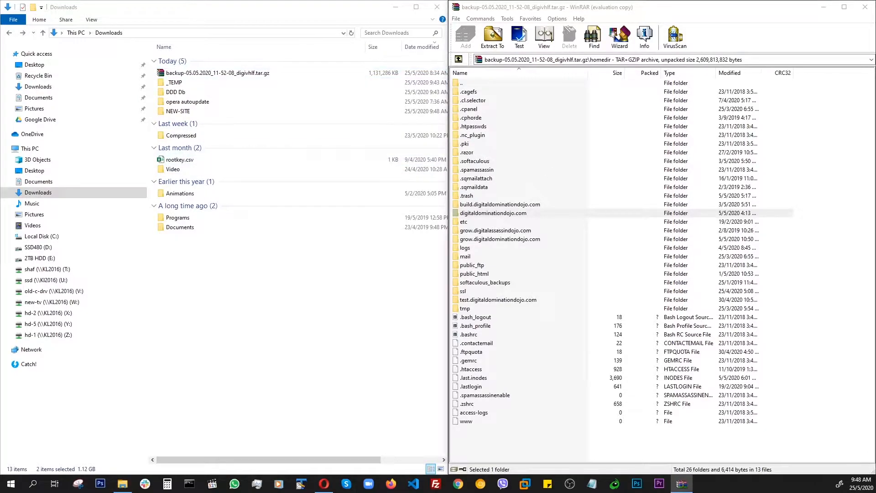
key(alt+e)
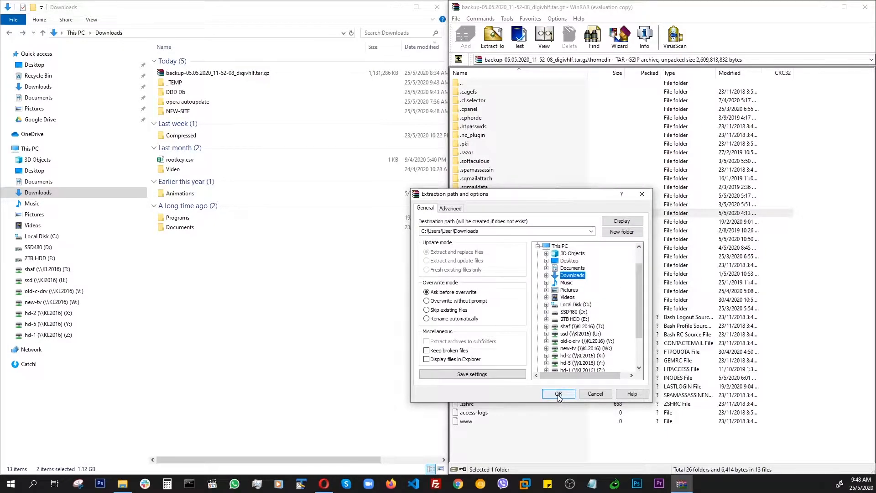
click(558, 394)
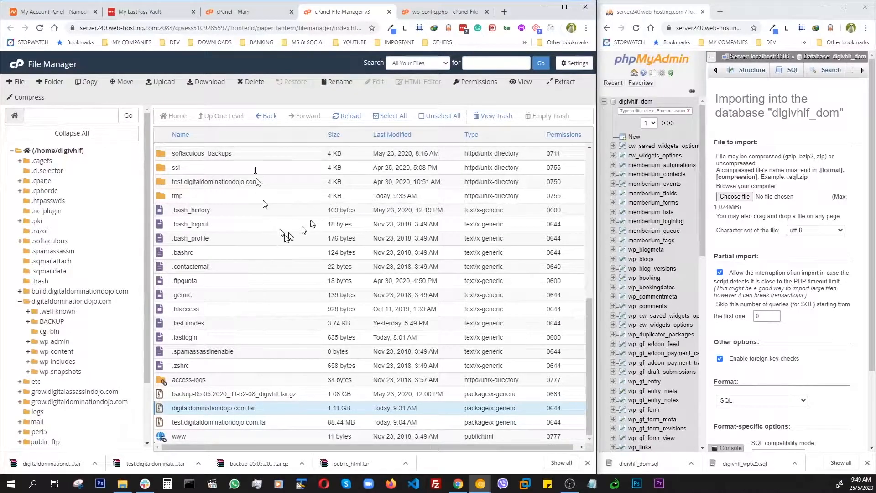
Check the account statistics on the cPanel main page, return to the running WinRAR extraction, and decline aborting it
click(239, 13)
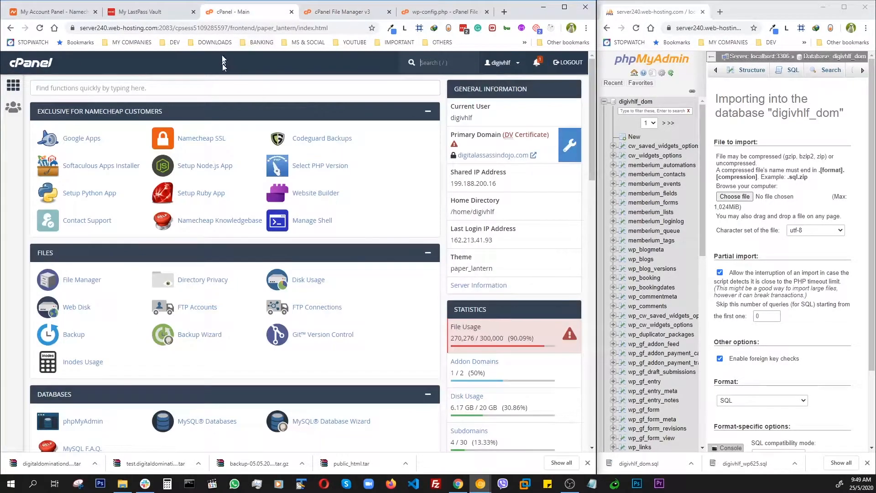
click(342, 12)
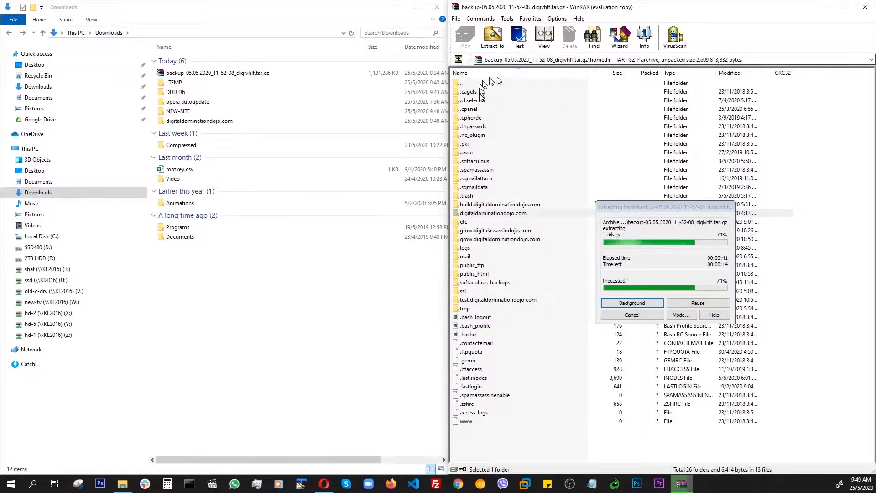
click(459, 59)
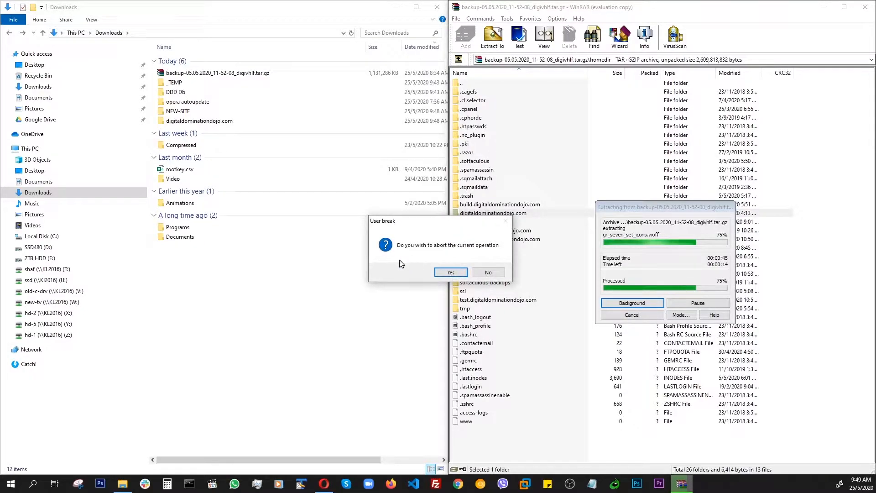
click(488, 272)
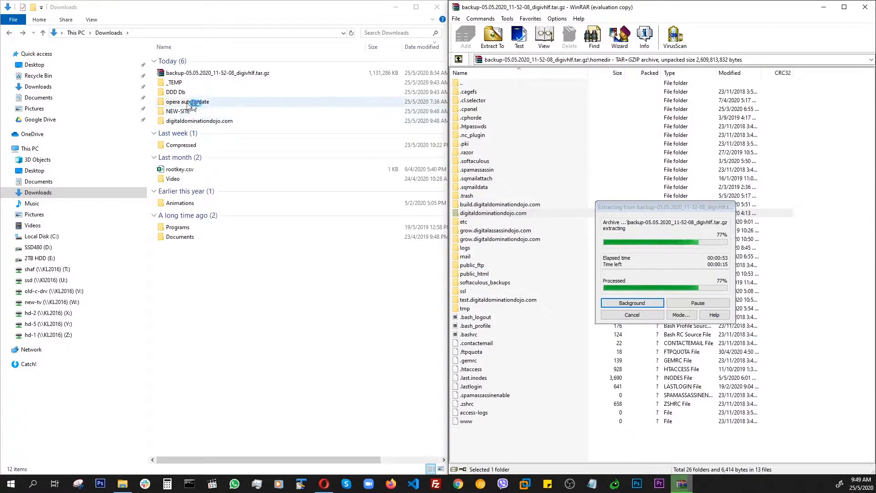
Check the contents of the DDD Db folder in Downloads, and widen the phpMyAdmin window beside File Manager
double_click(171, 93)
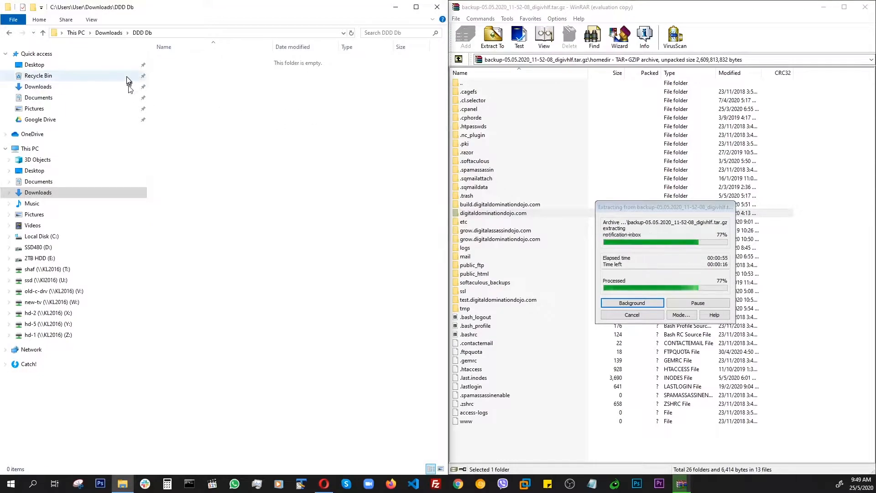
click(9, 33)
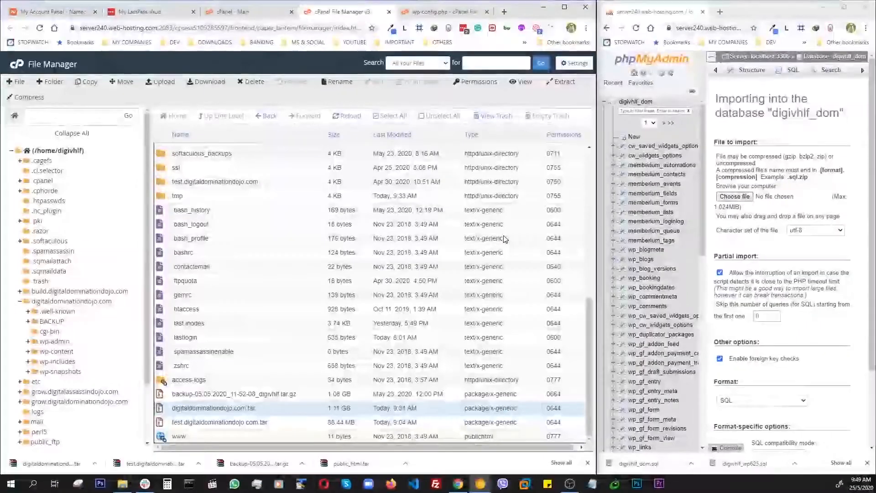
drag(596, 242, 482, 242)
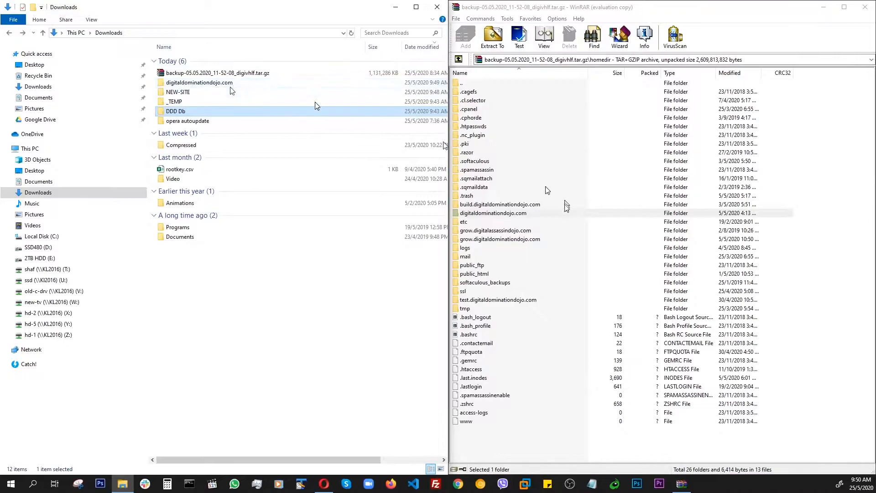
Extract digivhlf_dom.create from the backup archive's mysql folder into the DDD Db folder in Downloads
click(458, 59)
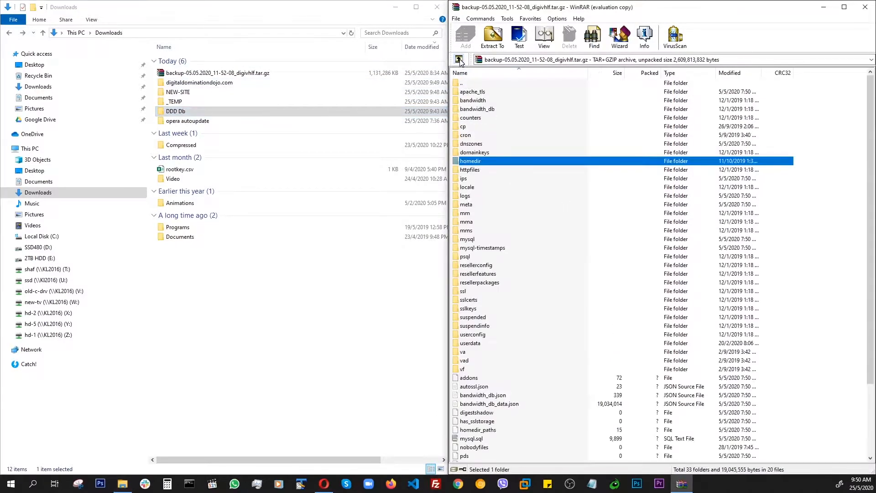
click(468, 241)
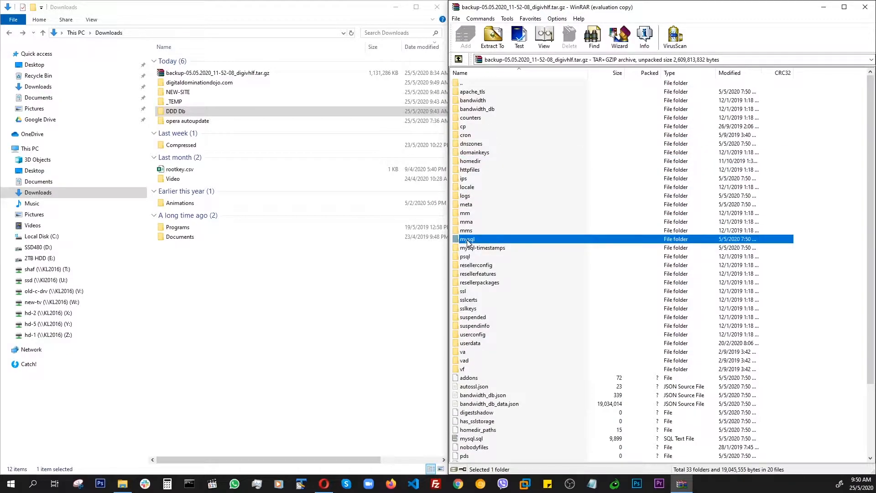
double_click(468, 241)
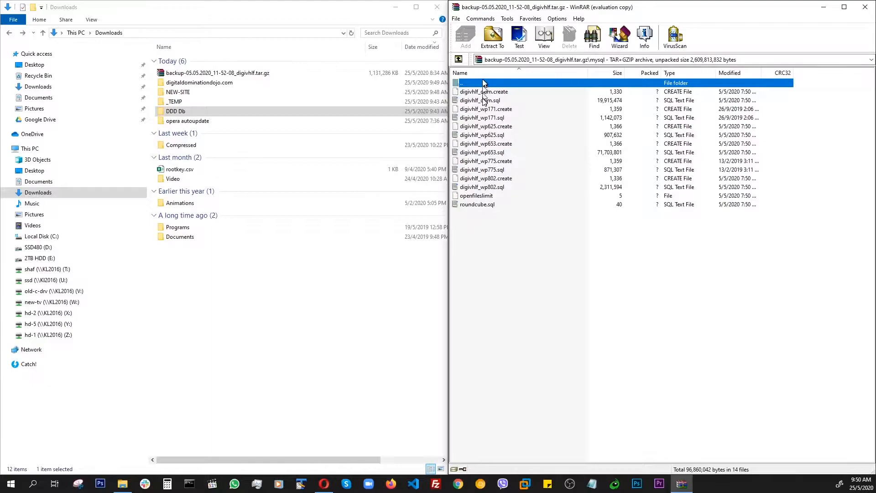
click(470, 93)
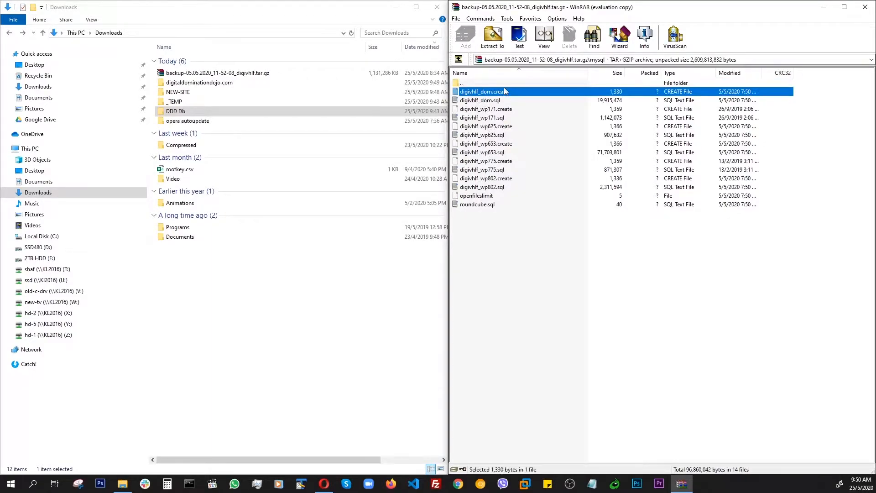
click(492, 36)
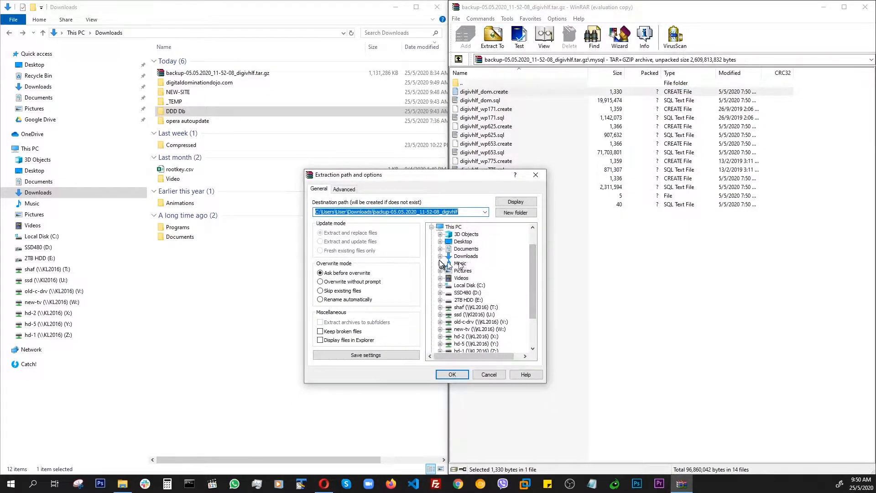
click(441, 257)
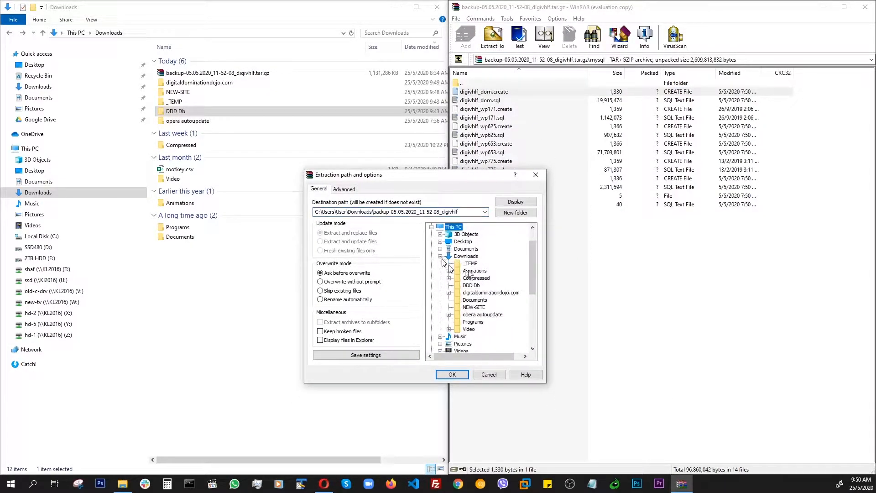
click(468, 287)
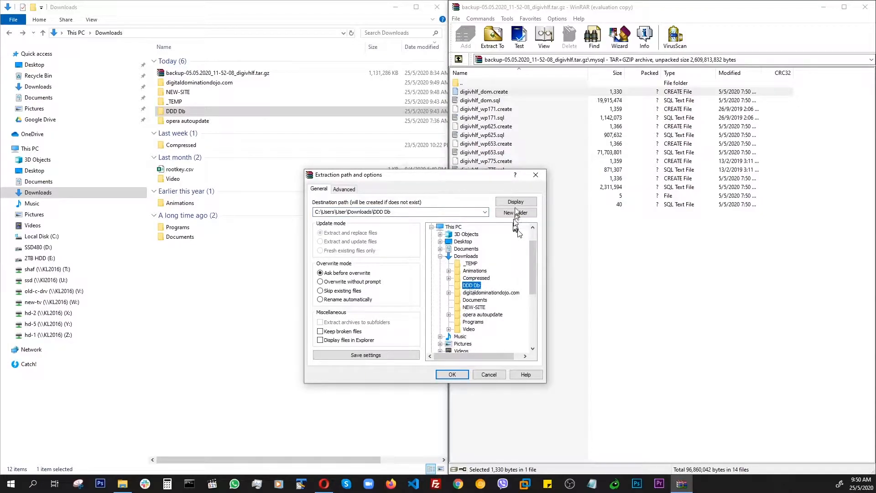
click(454, 376)
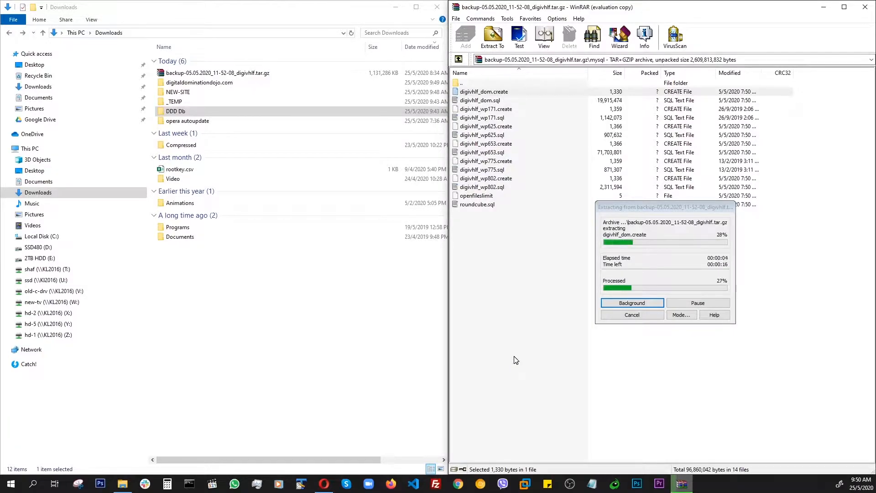
Compress the extracted digitaldominationdojo.com folder in Downloads into a ZIP archive named digitaldominationdojo.com.zip
click(211, 85)
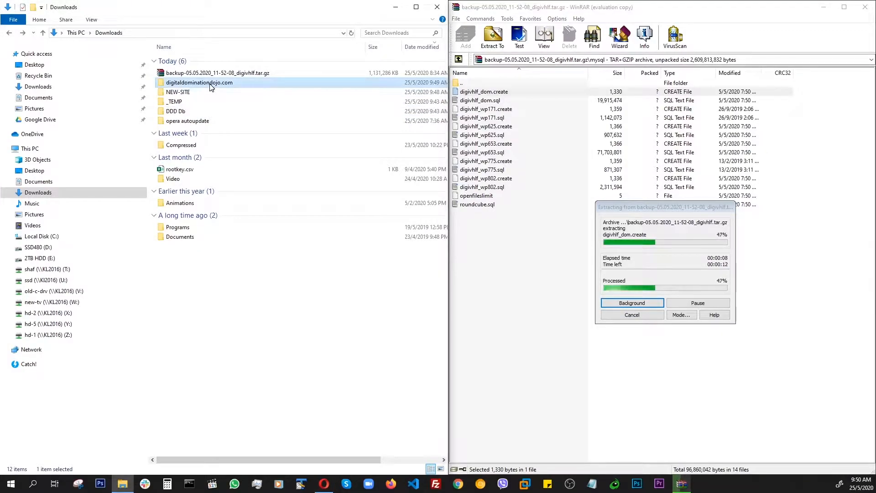
right_click(211, 87)
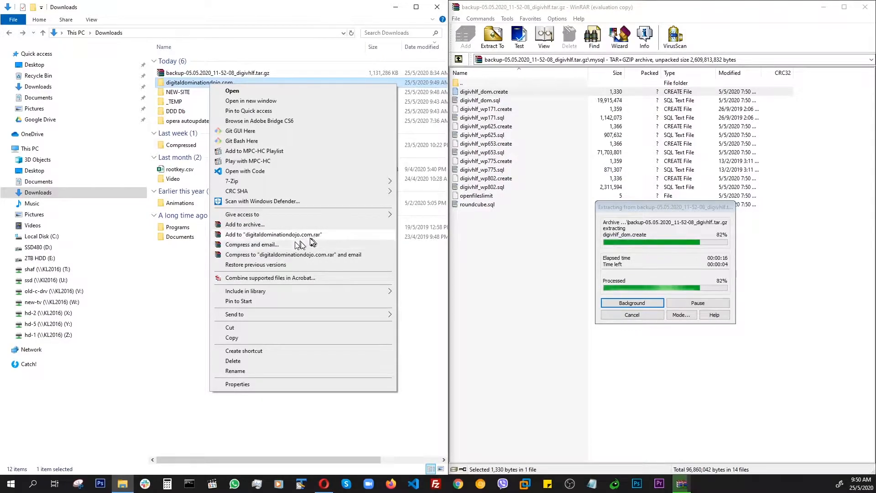
click(236, 227)
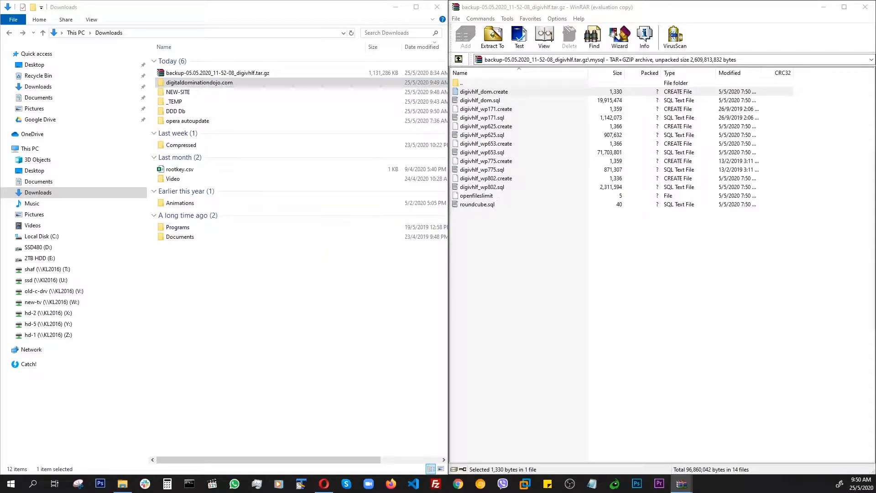
drag(875, 162, 412, 171)
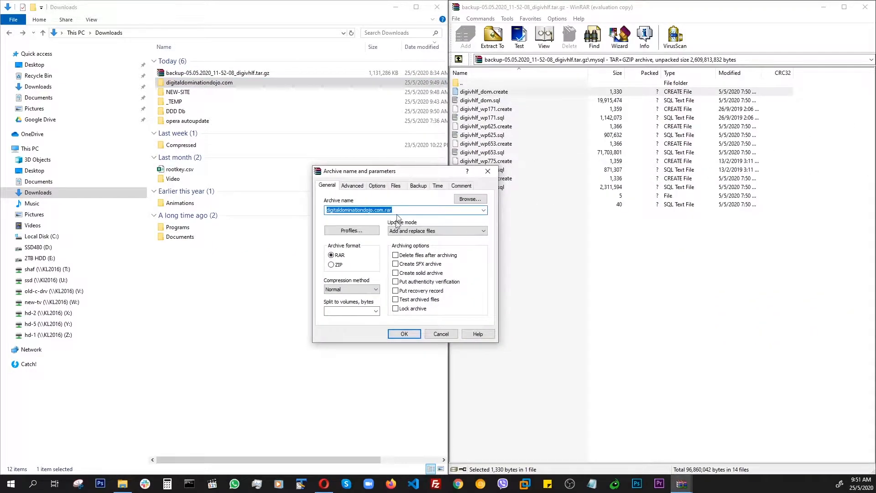
click(334, 264)
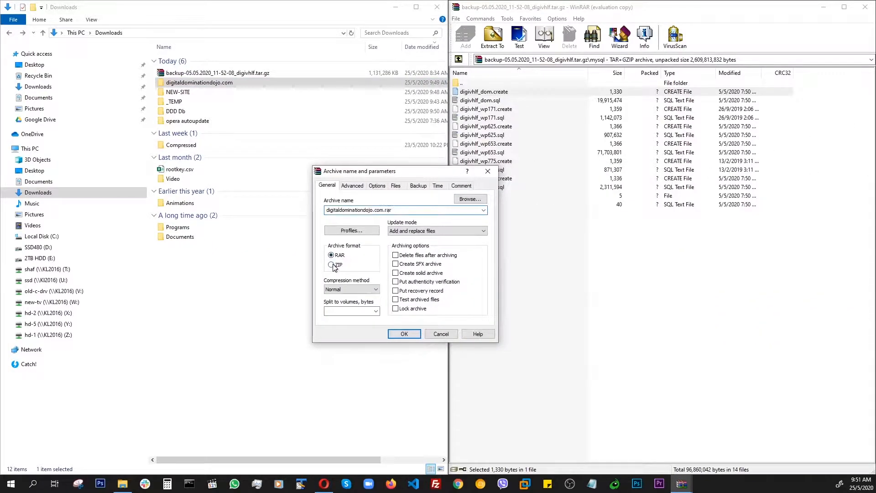
click(402, 336)
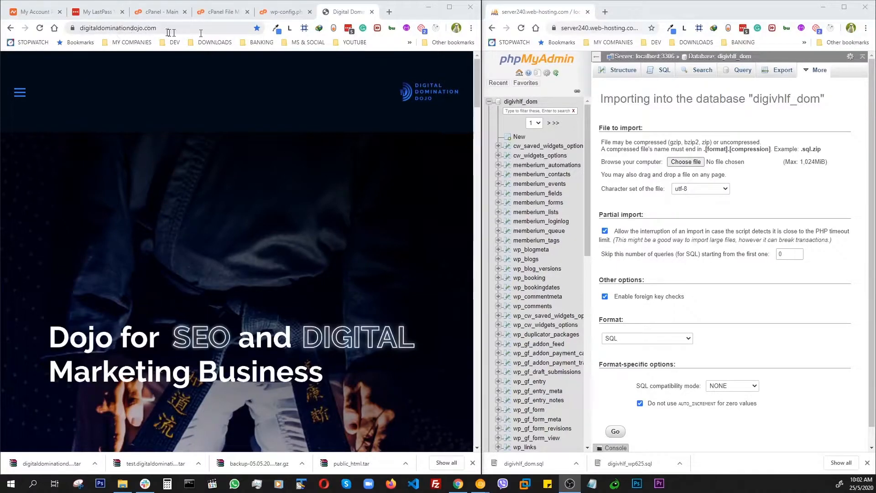
Switch to the browser and look over the digitaldominationdojo.com homepage
scroll(260, 269, down, 5)
scroll(256, 265, up, 5)
click(202, 130)
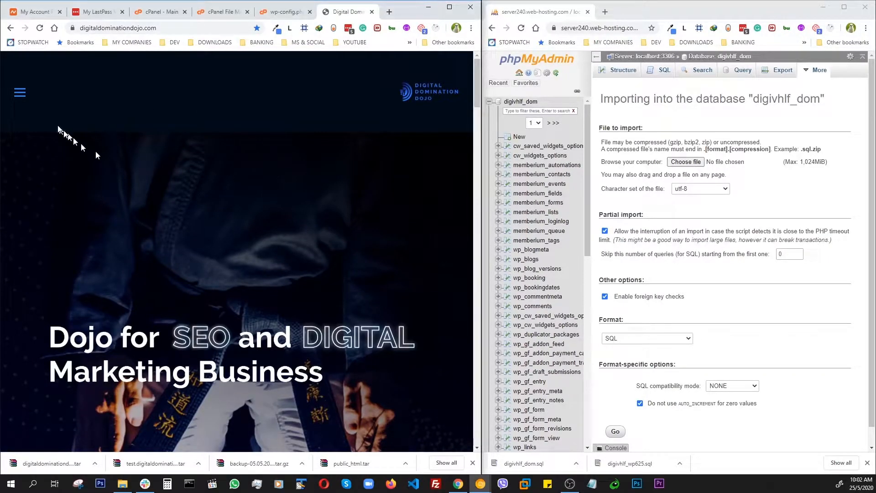
click(379, 93)
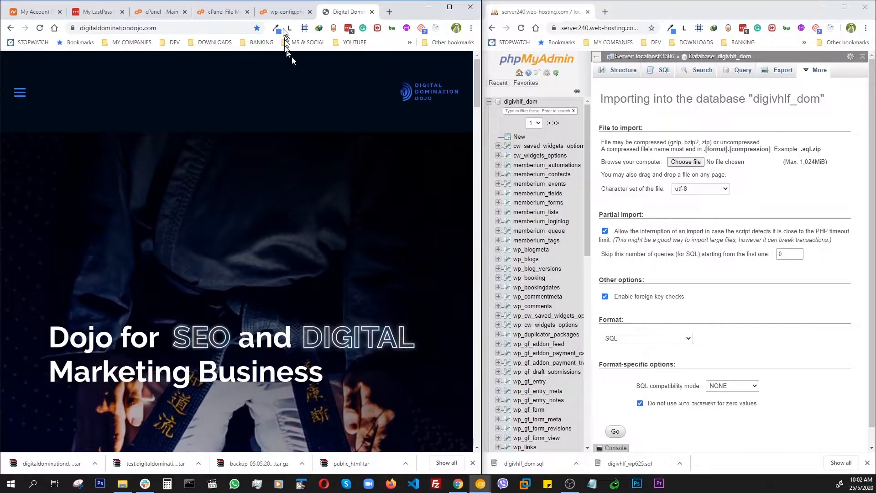
Return to cPanel File Manager and examine digitaldominationdojo.com.tar and the folders in the home directory
click(219, 12)
scroll(184, 368, down, 1)
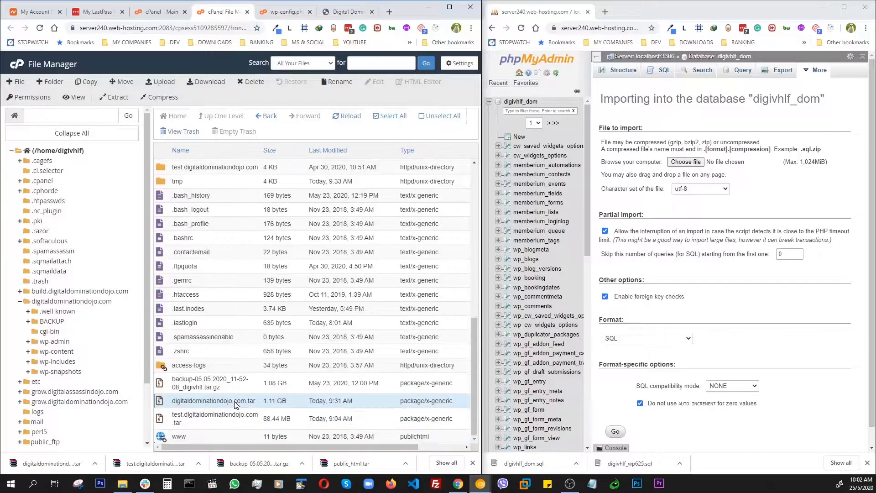
scroll(229, 303, up, 7)
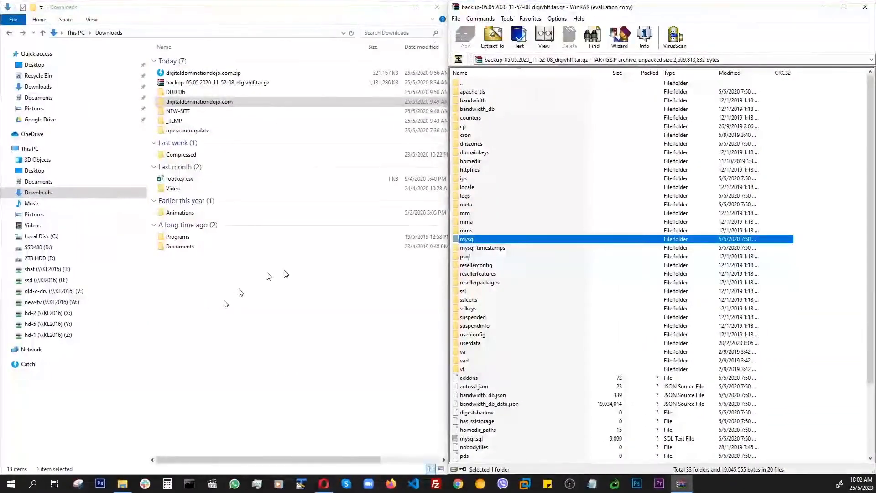
Switch to the Downloads folder and open DDD Db to check the extracted database files
click(325, 342)
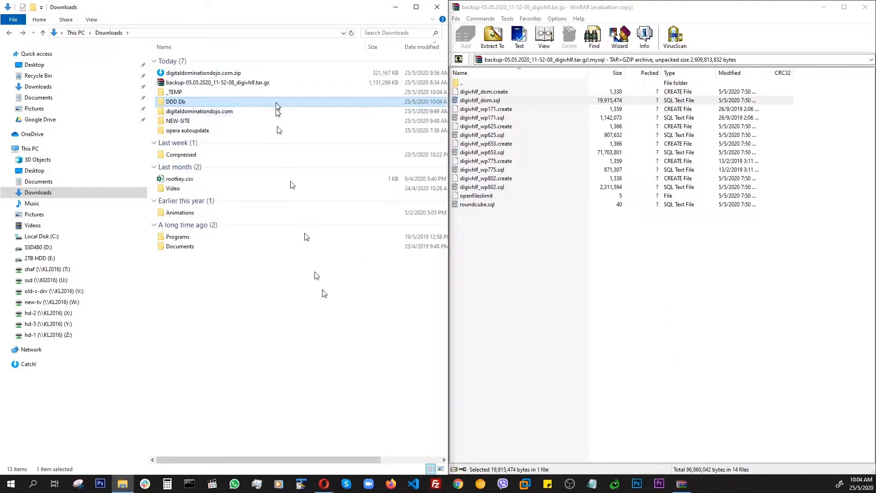
double_click(182, 104)
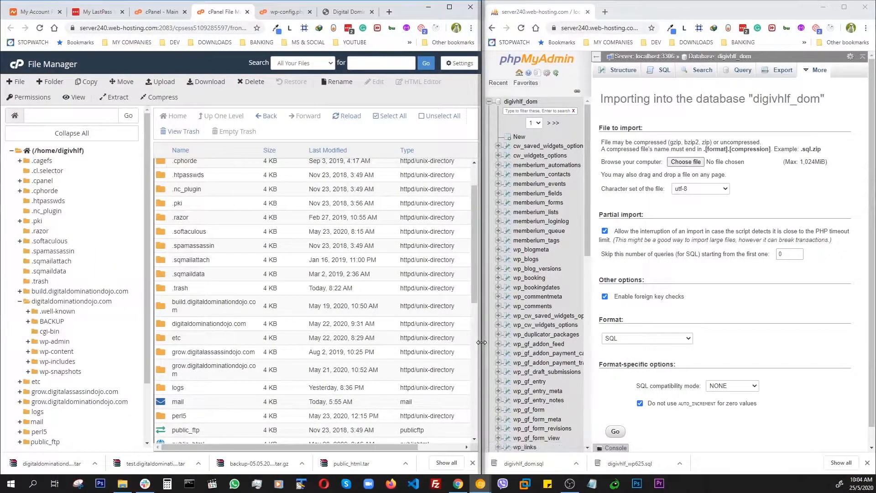
Return to File Manager, widen its window, and find the backup and website tar archives in the home directory
drag(484, 319, 554, 319)
scroll(407, 337, down, 5)
scroll(407, 337, down, 3)
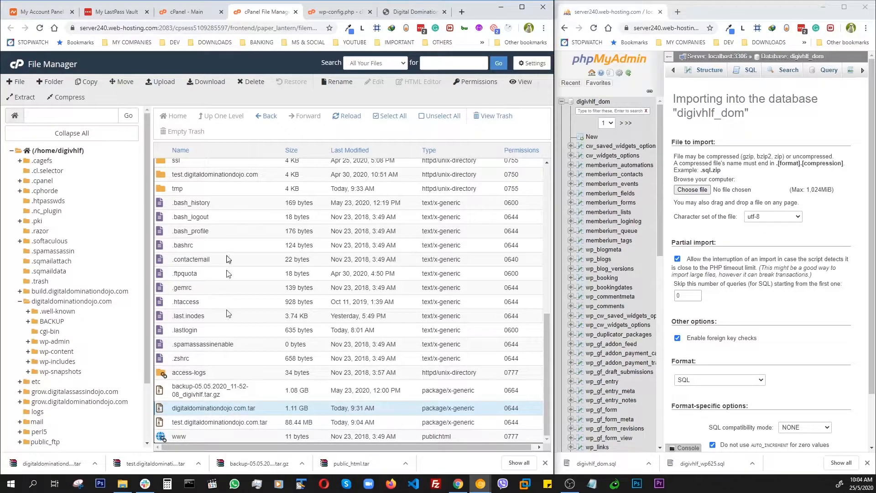
Open the upload page for /home/digivhlf and place a Downloads folder window beside it with digitaldominationdojo.com.zip selected
click(164, 85)
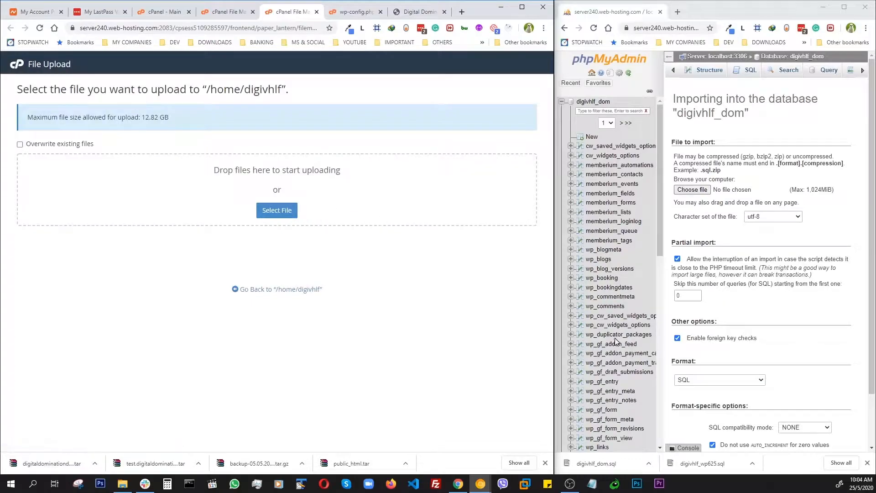
drag(392, 461, 531, 389)
drag(527, 435, 114, 438)
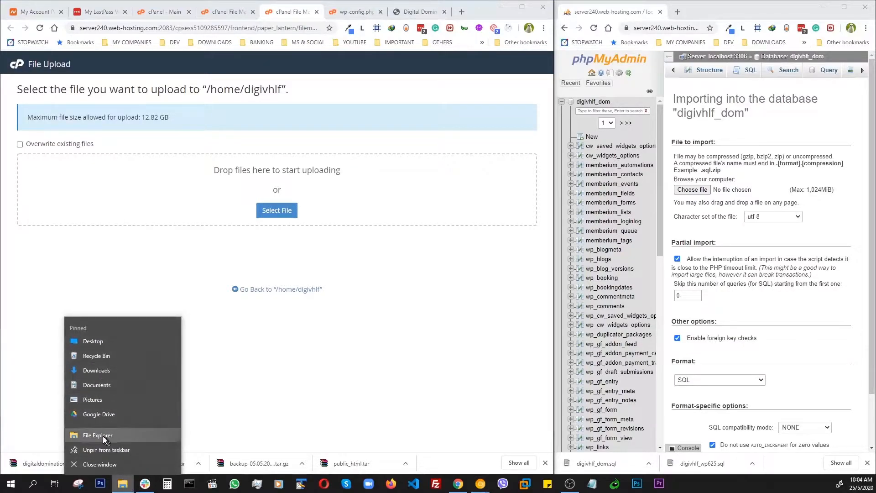
click(106, 436)
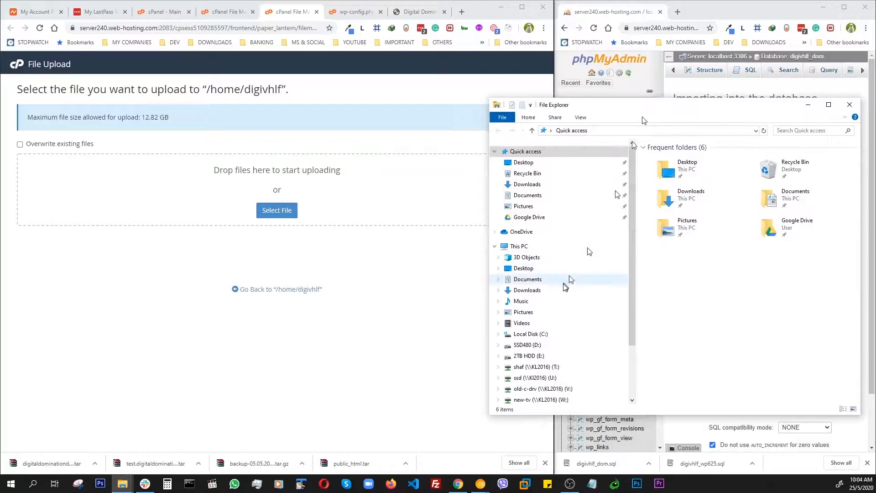
click(528, 184)
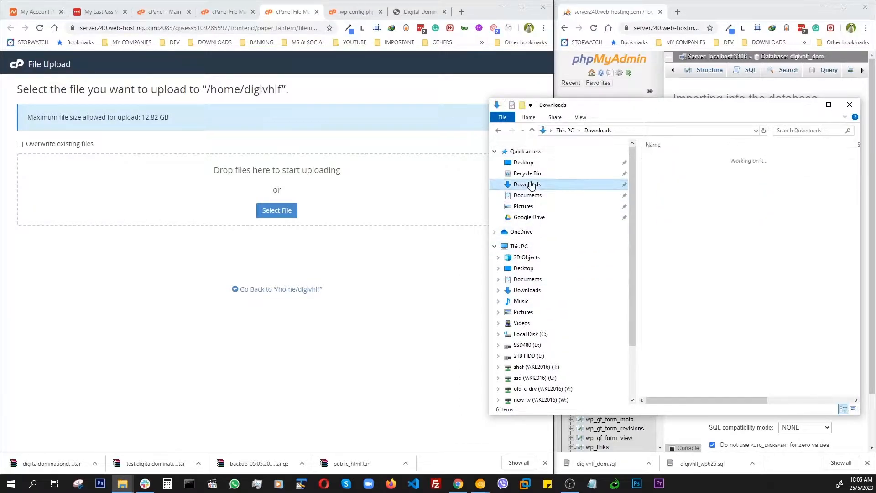
mouse_move(697, 173)
mouse_down()
mouse_move(680, 183)
mouse_move(386, 189)
mouse_move(597, 187)
mouse_move(685, 172)
mouse_up()
drag(557, 109, 633, 112)
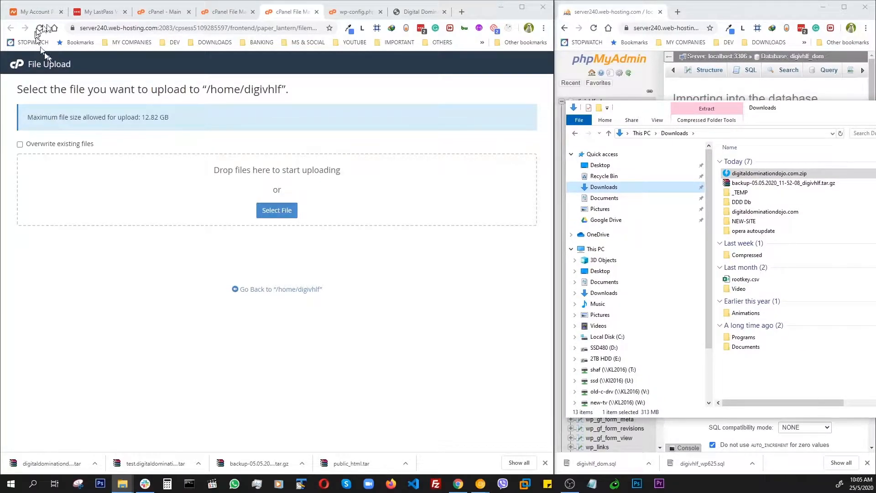
Reopen the upload page from the /home/digivhlf root directory and upload digitaldominationdojo.com.zip from Downloads
click(316, 12)
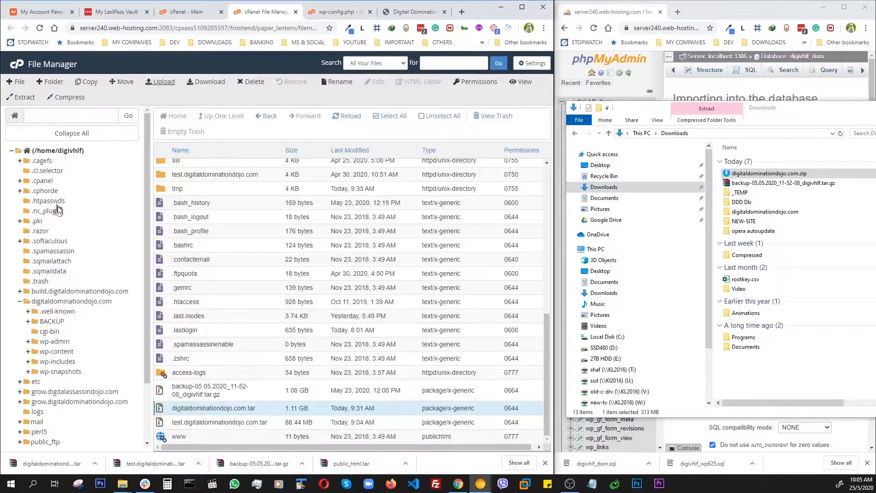
click(20, 301)
click(69, 151)
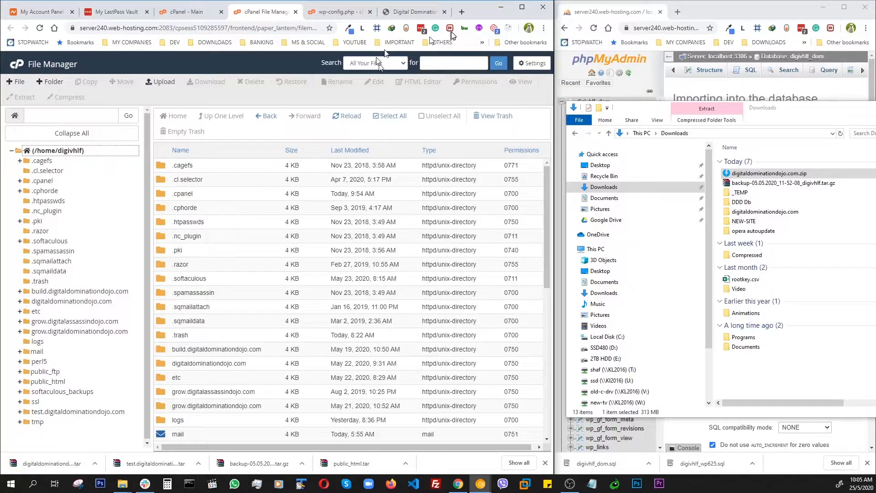
click(336, 16)
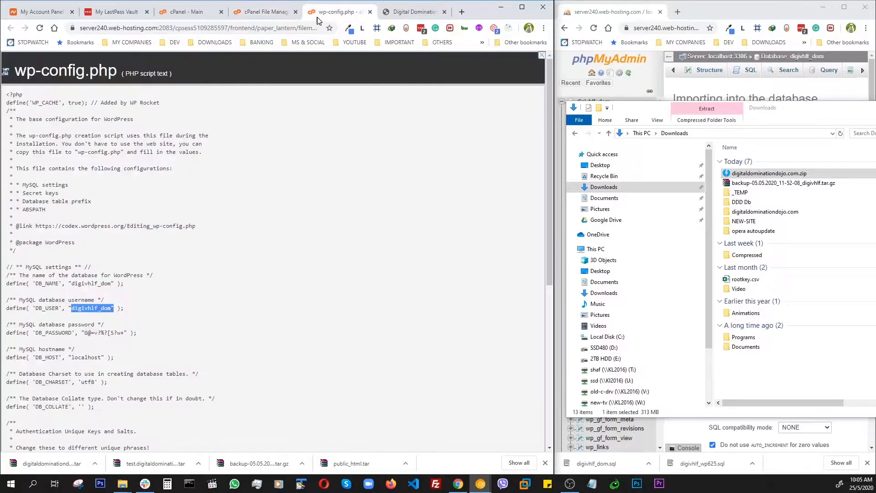
click(272, 13)
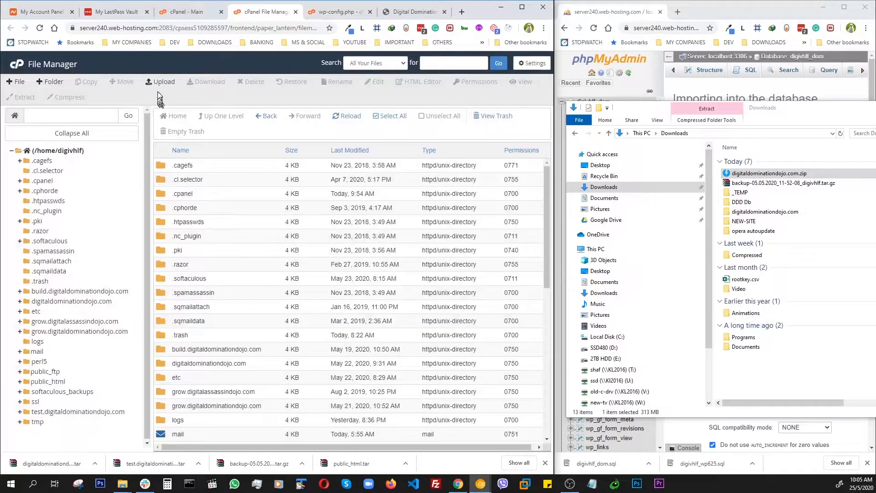
click(164, 85)
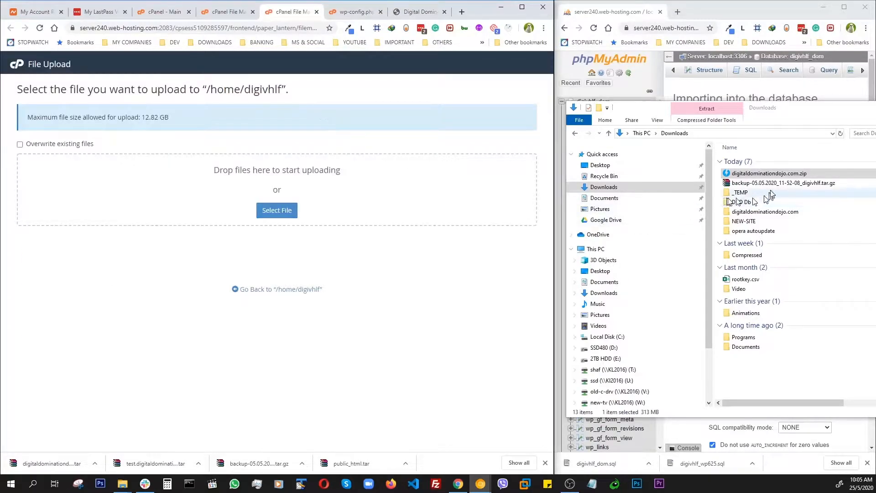
drag(765, 177, 386, 197)
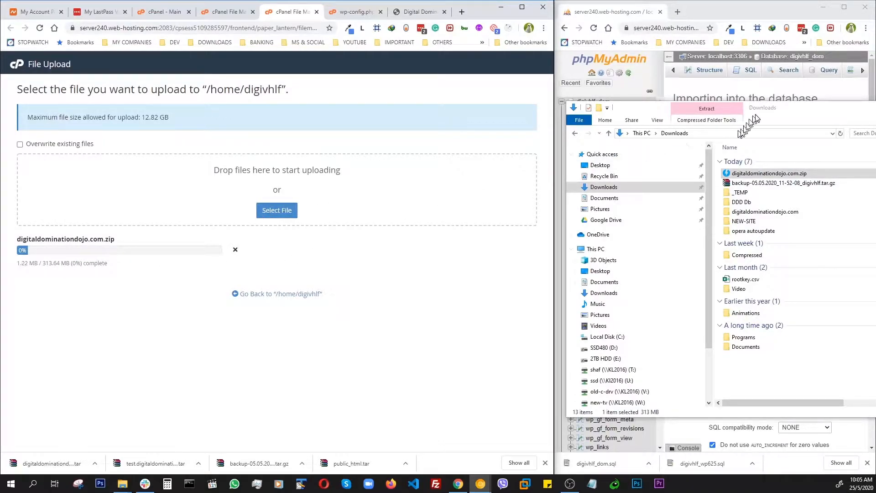
Open the DDD Db folder in Downloads to check digivhlf_dom.sql, and widen the phpMyAdmin window beside the upload page
drag(771, 112, 527, 153)
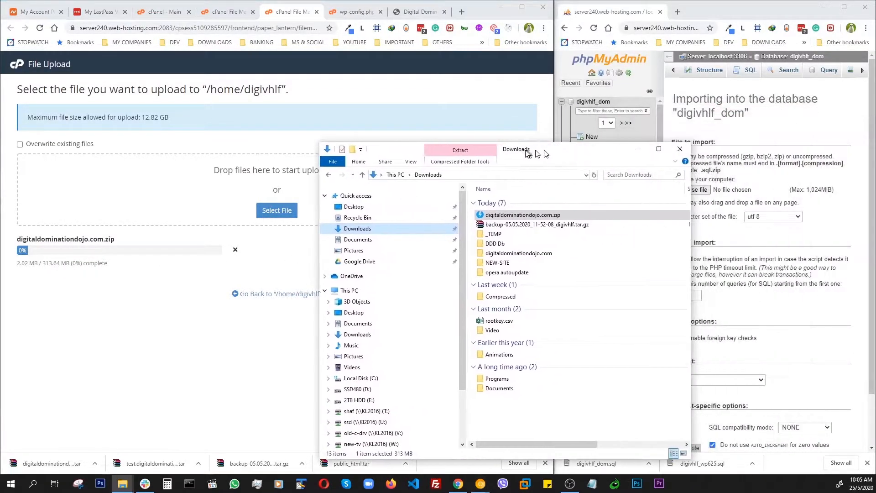
double_click(495, 244)
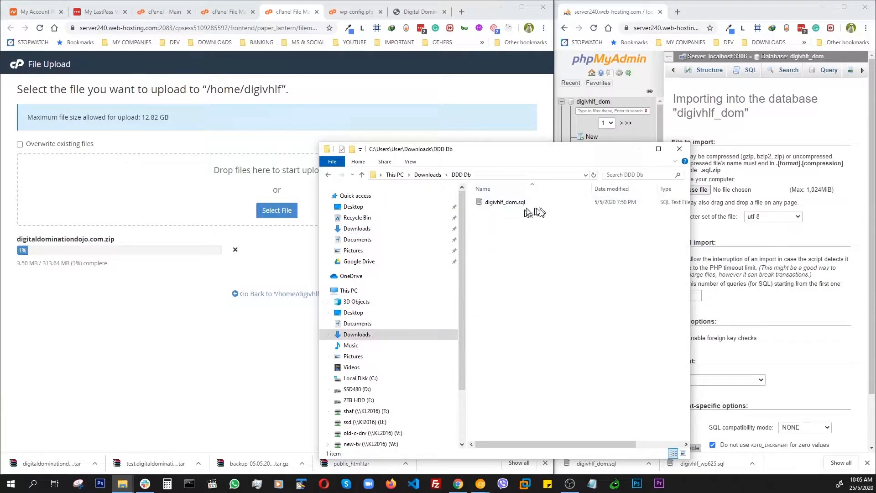
drag(503, 153, 875, 148)
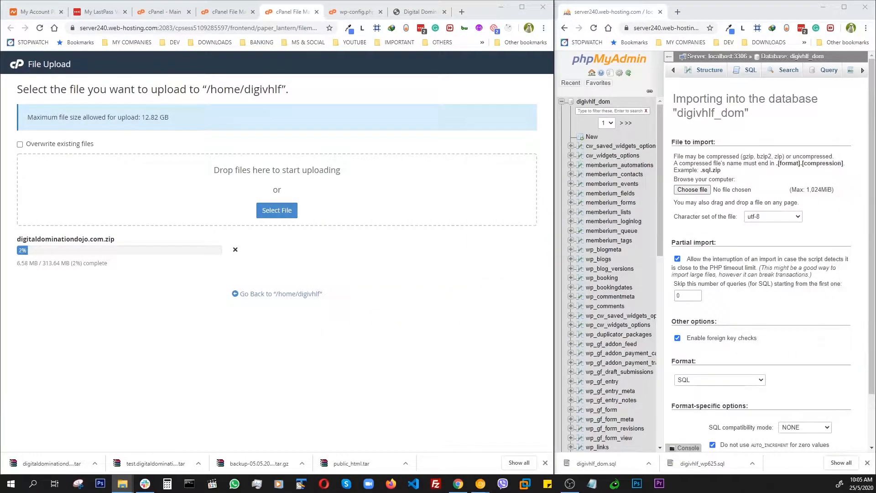
drag(555, 221, 430, 221)
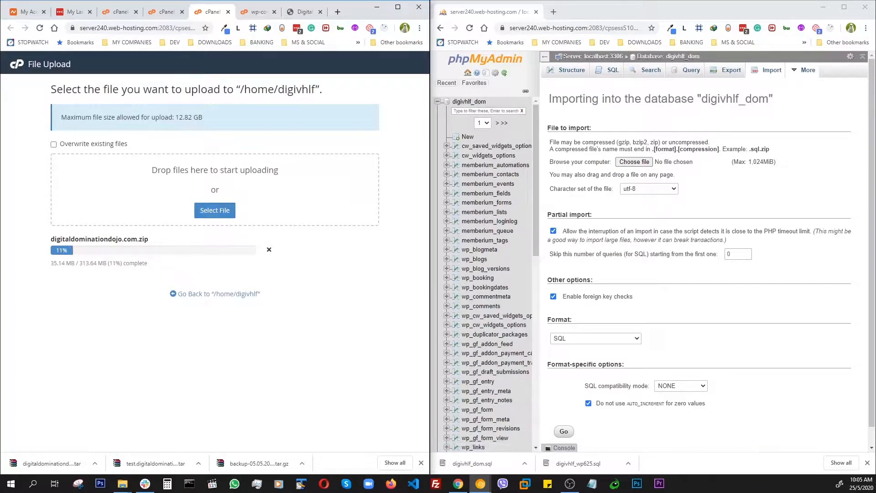
drag(875, 157, 328, 148)
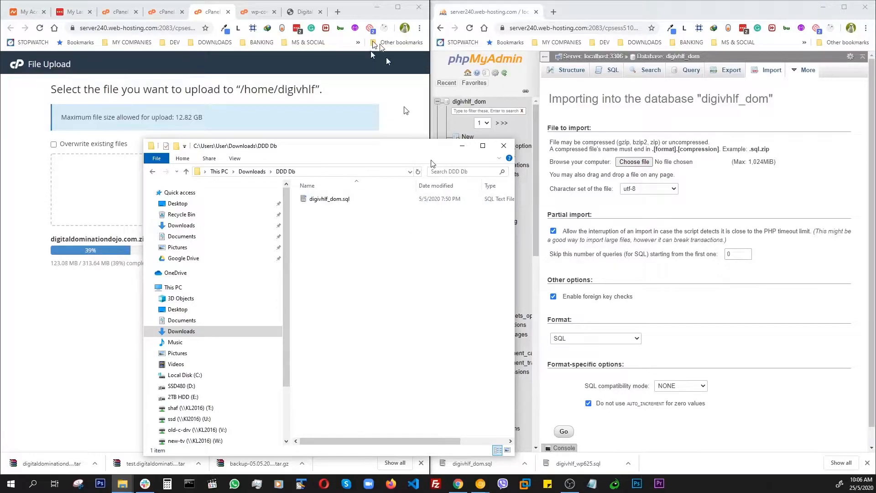
drag(369, 142, 447, 185)
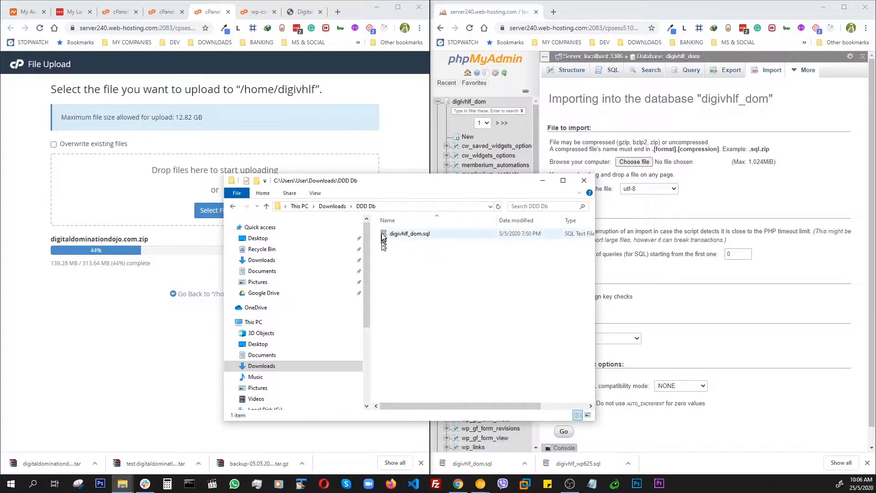
drag(431, 185, 875, 187)
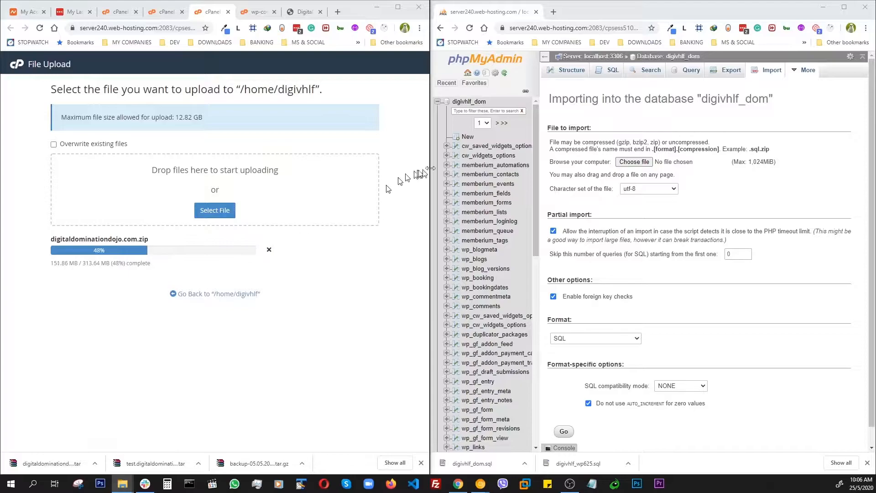
Drop all tables from the digivhlf_dom database in phpMyAdmin and refresh the database list
click(469, 102)
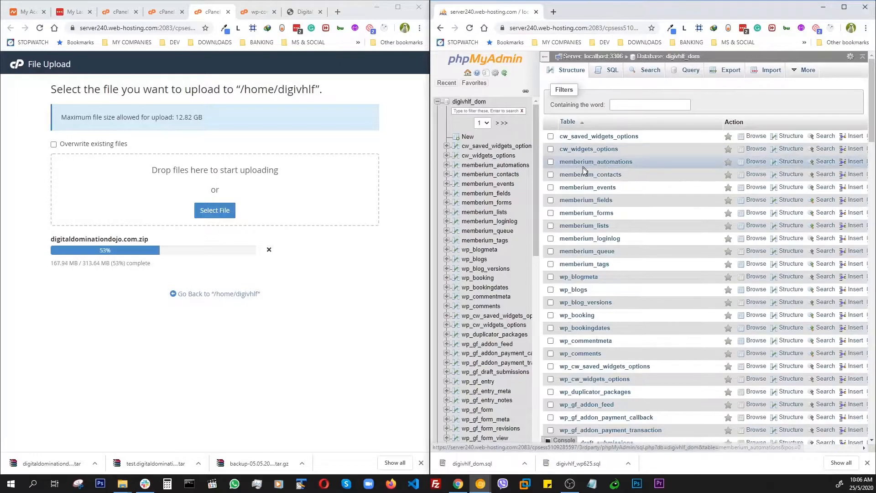
scroll(637, 215, down, 20)
scroll(641, 244, down, 15)
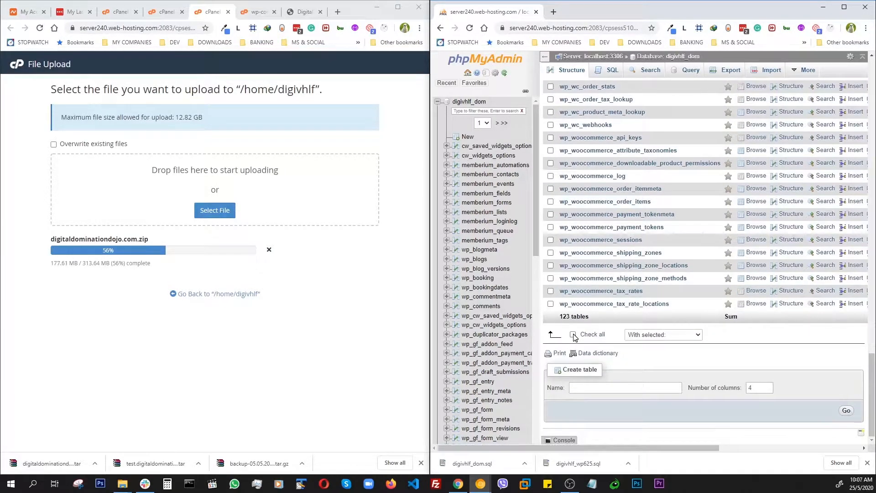
click(573, 334)
click(698, 335)
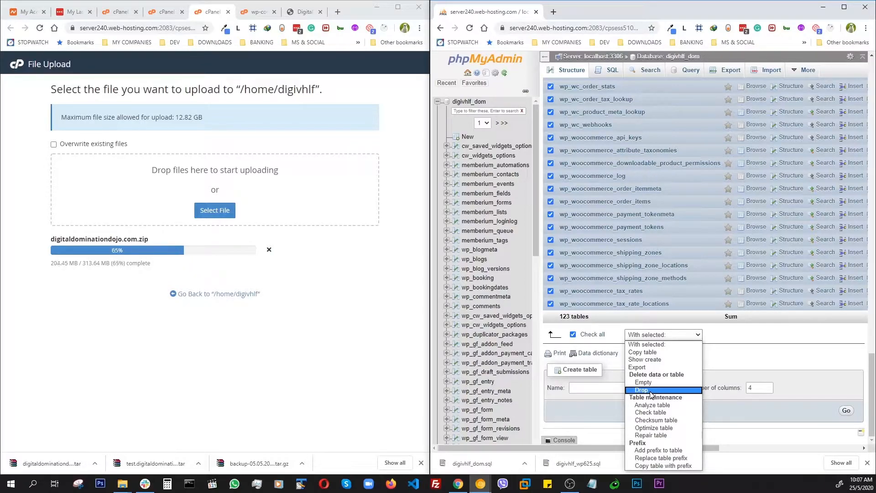
click(651, 390)
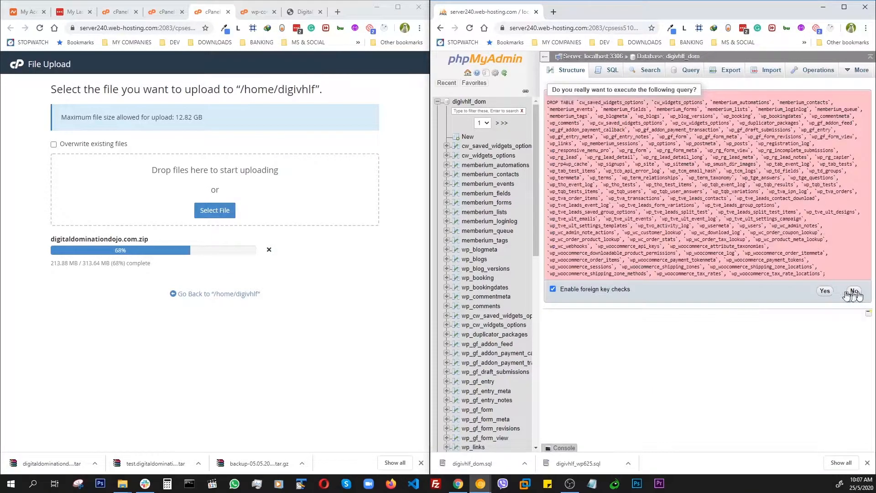
click(826, 294)
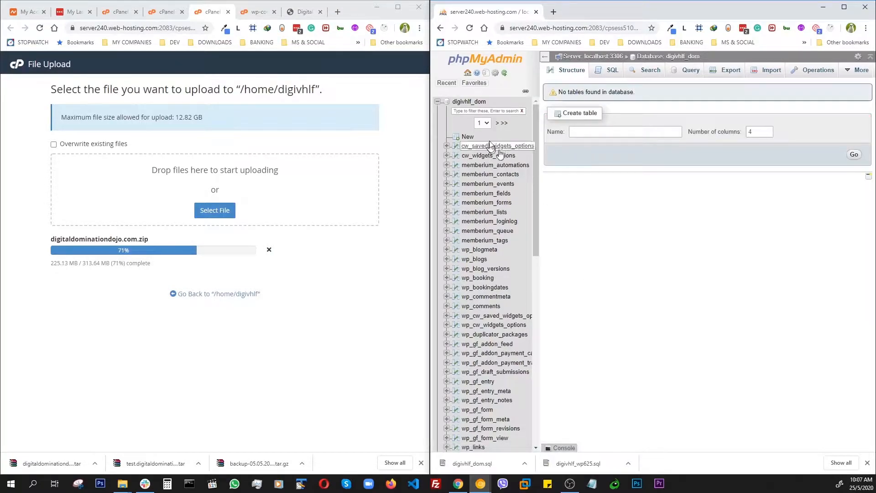
click(472, 104)
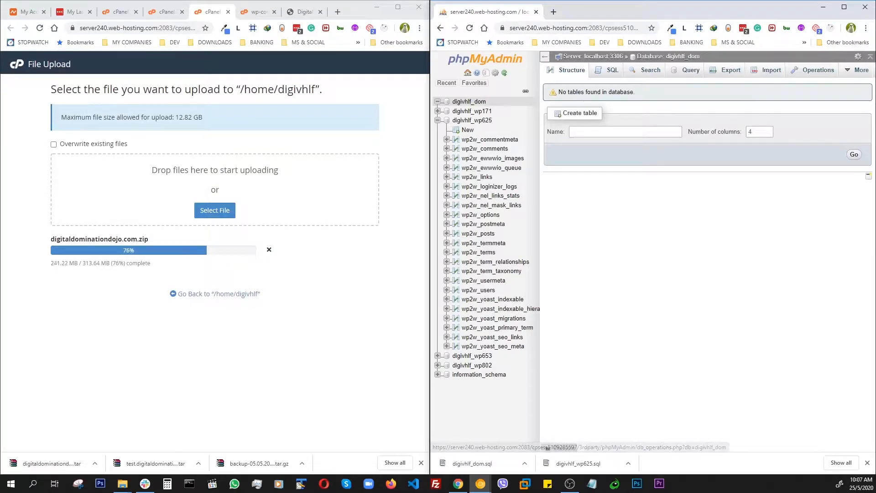
Import digivhlf_dom.sql from the DDD Db folder into the emptied digivhlf_dom database, and minimize the folder window
click(122, 483)
drag(388, 242, 244, 279)
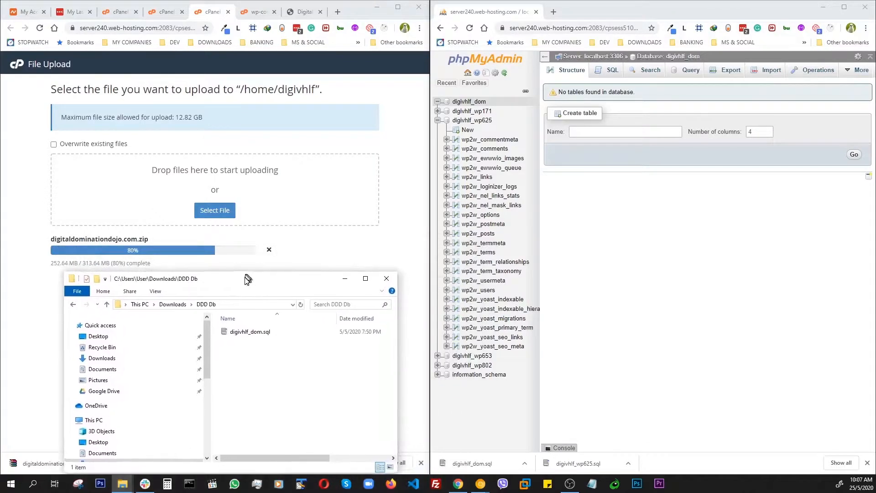
click(771, 72)
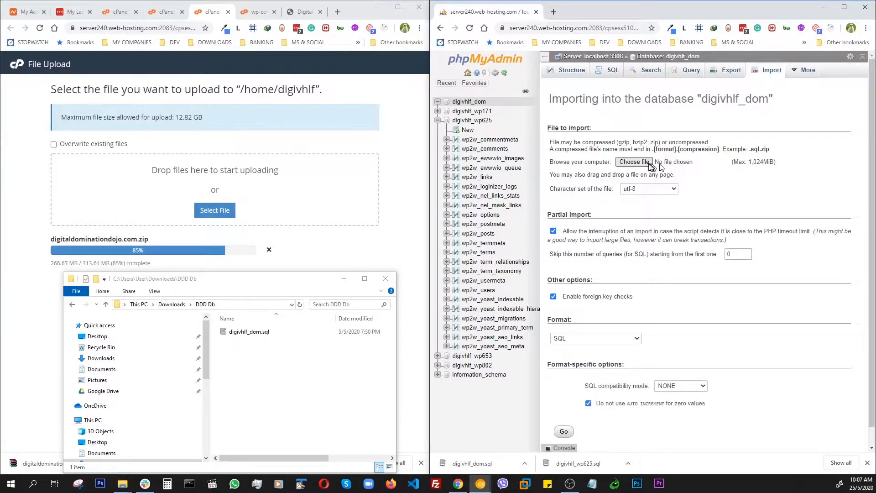
click(635, 162)
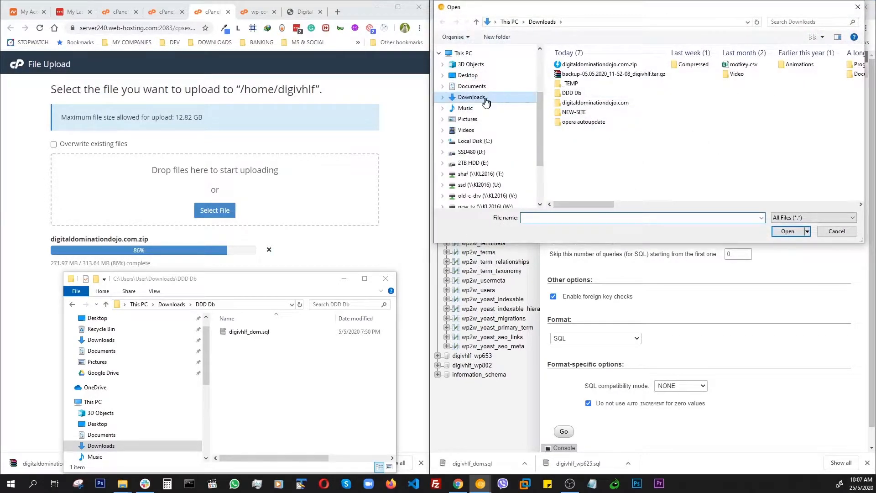
double_click(570, 93)
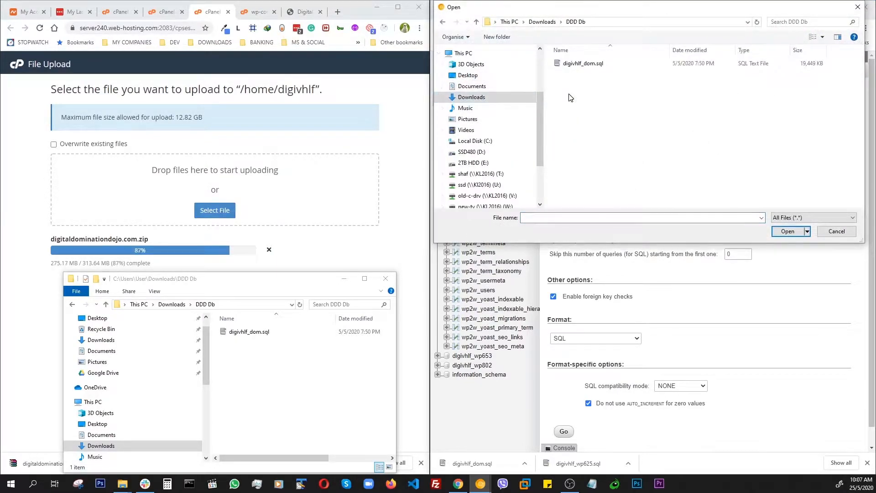
click(588, 65)
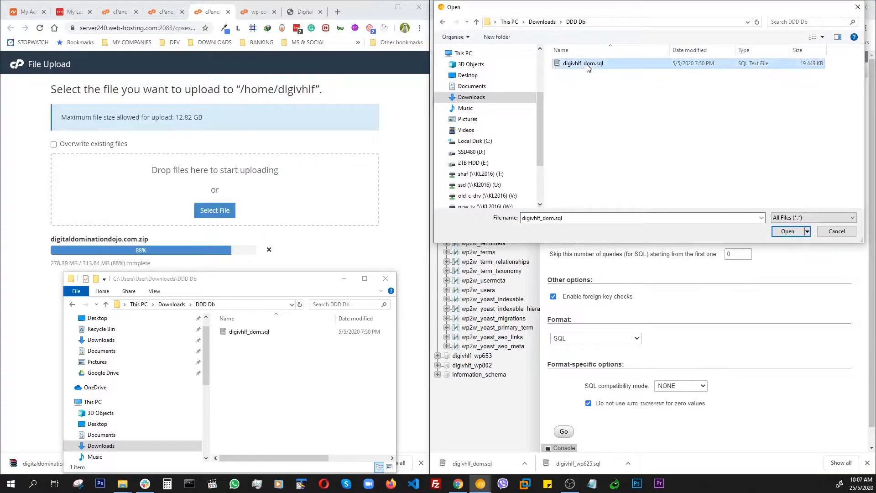
click(787, 231)
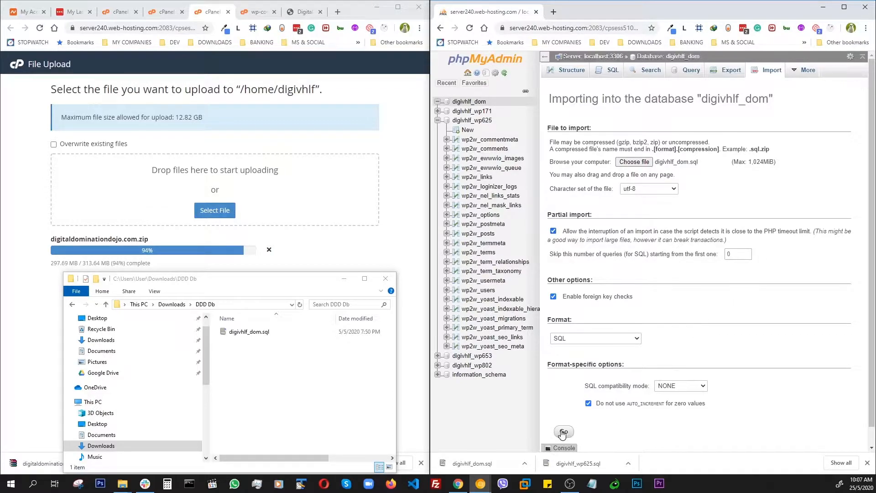
click(563, 433)
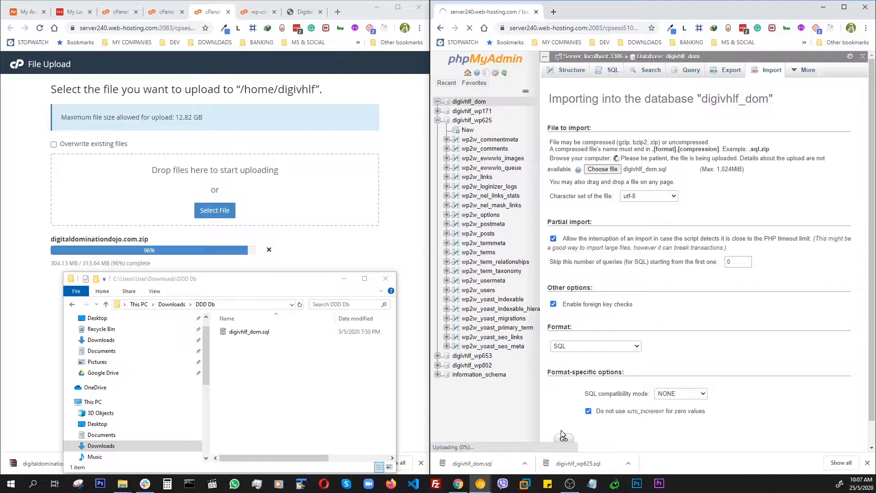
click(344, 278)
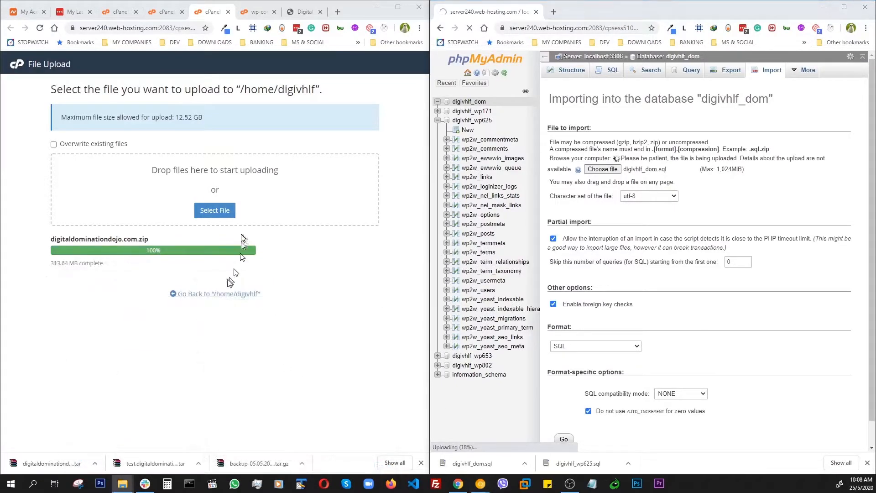
Return to the /home/digivhlf listing in File Manager, reload it, and find the uploaded digitaldominationdojo.com.zip
click(235, 296)
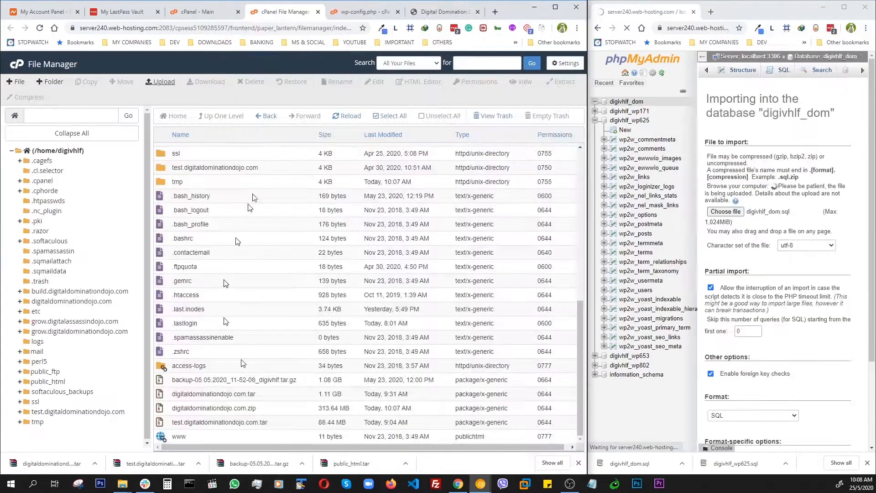
click(344, 117)
scroll(344, 296, down, 10)
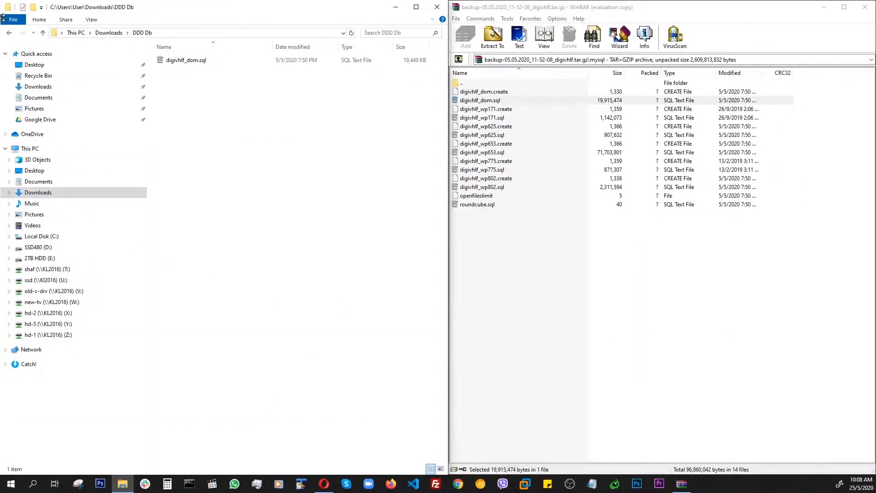
click(108, 32)
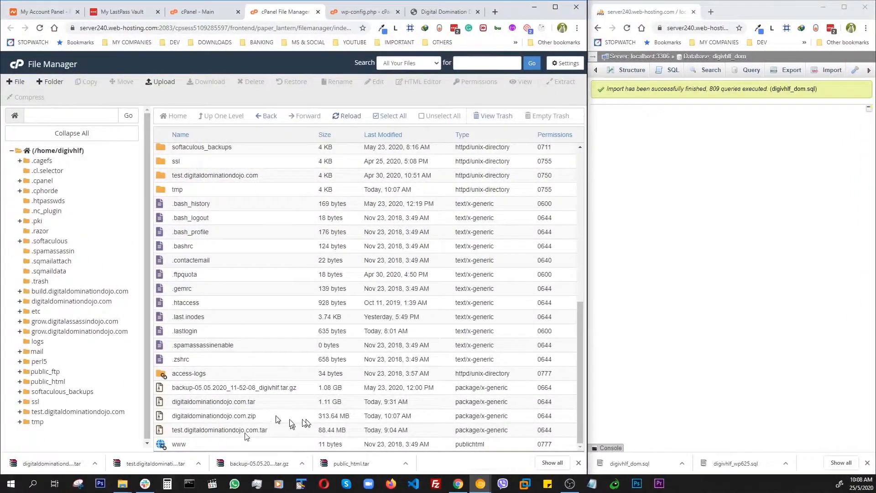
Check the uploaded digitaldominationdojo.com.zip, the existing digitaldominationdojo.com folder in /home/digivhlf, and the NEW-SITE folder in Downloads
click(206, 417)
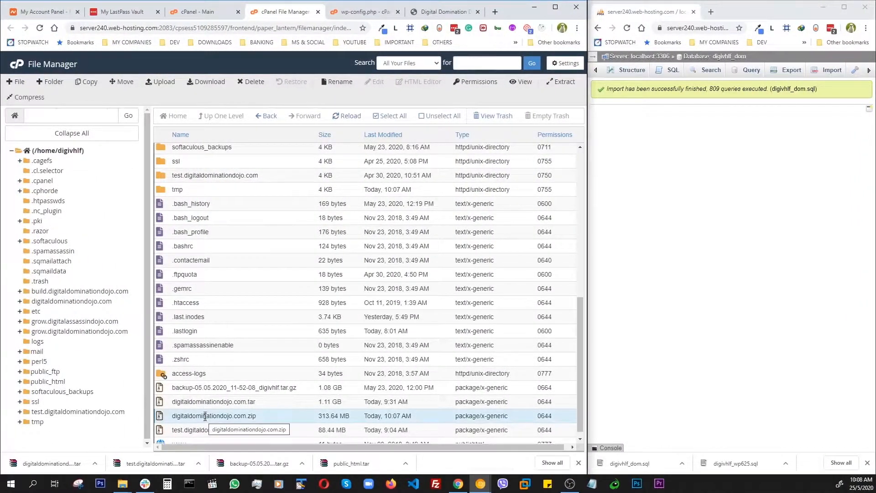
scroll(285, 227, up, 3)
scroll(280, 264, down, 2)
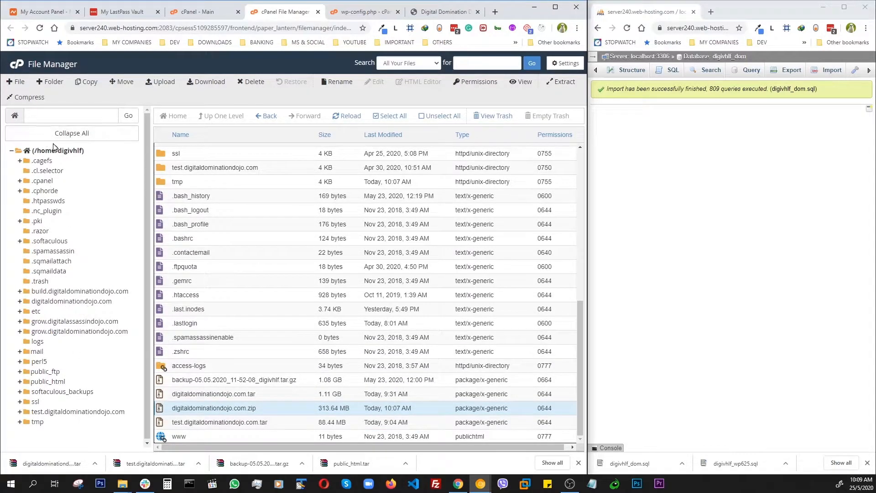
click(54, 151)
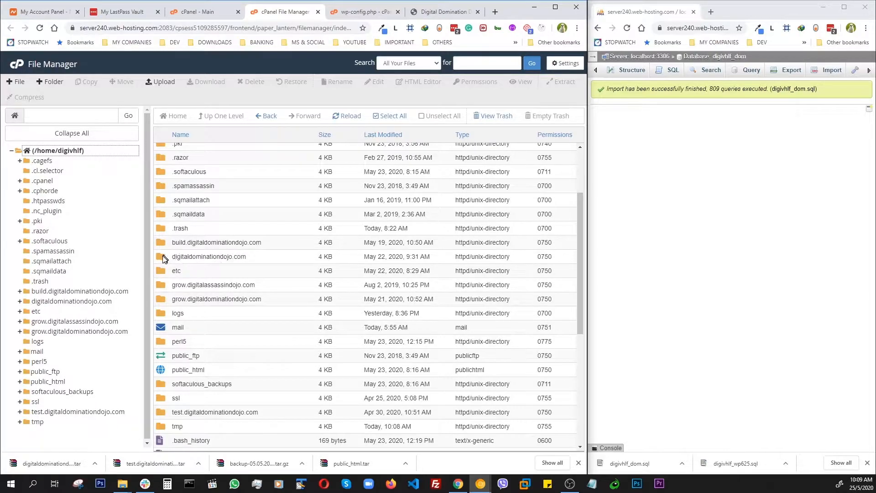
click(164, 259)
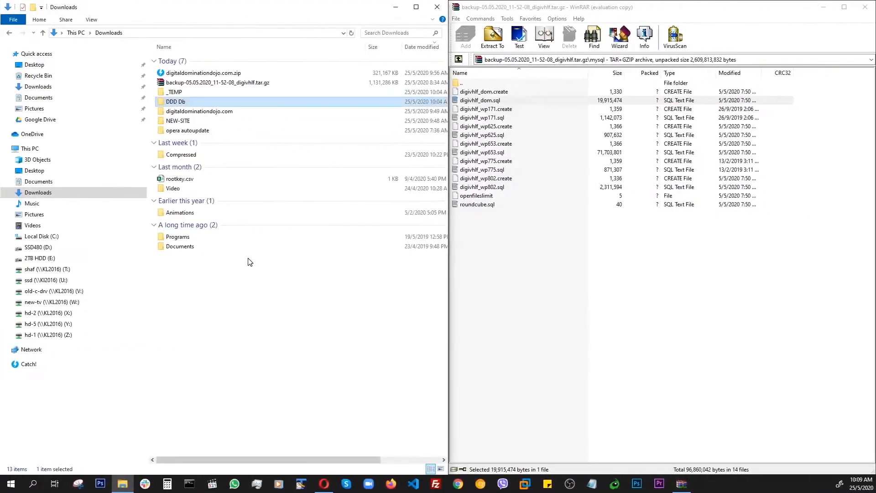
double_click(185, 121)
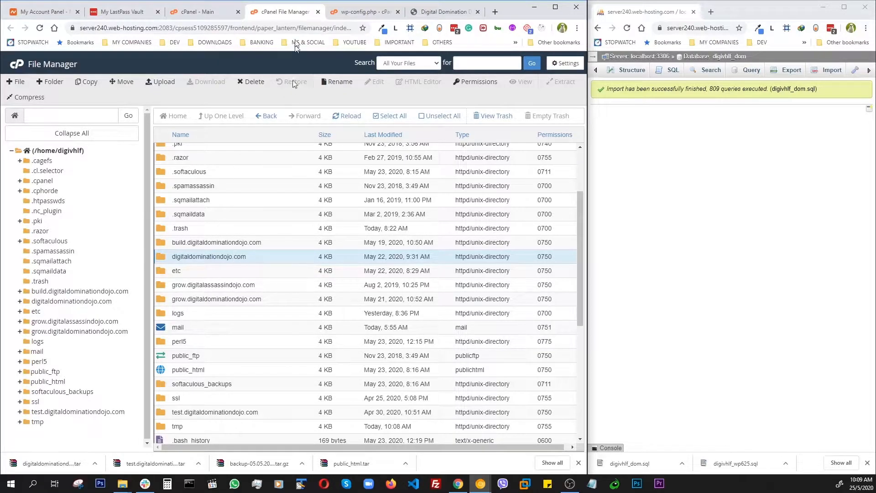
Check the file usage on the cPanel main page, and delete the existing digitaldominationdojo.com folder from /home/digivhlf
click(194, 12)
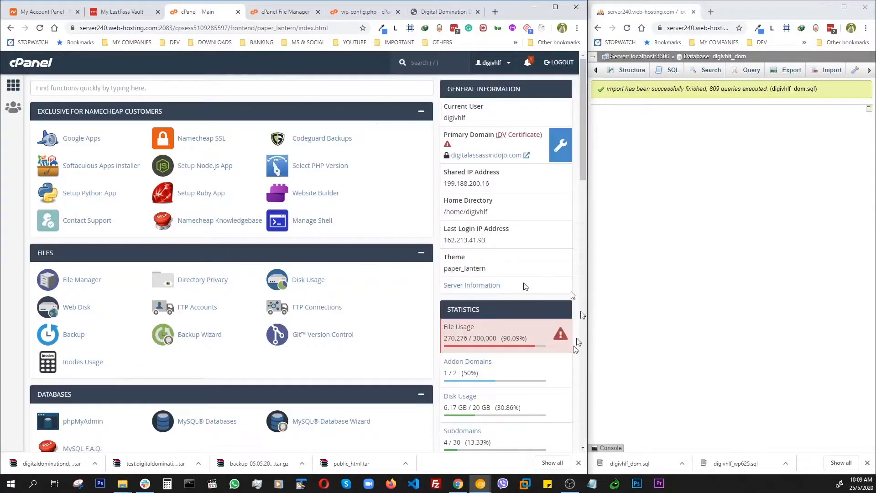
click(279, 13)
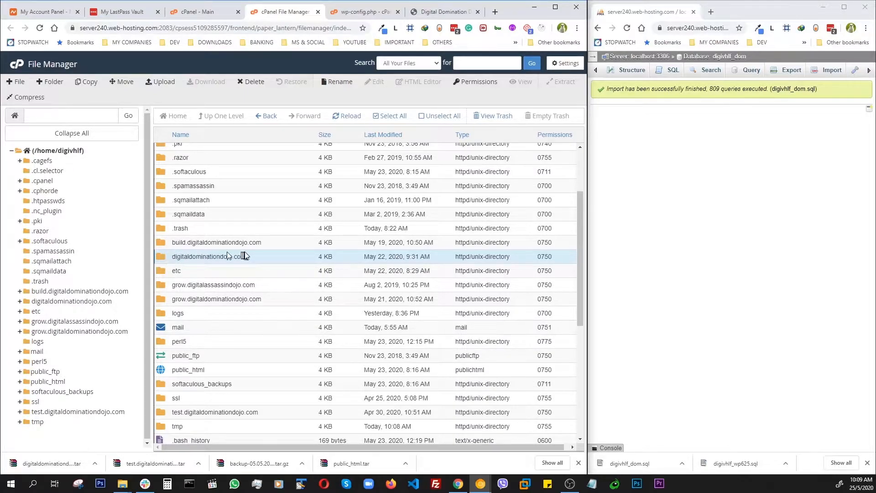
ctrl+click(255, 256)
click(173, 256)
click(251, 82)
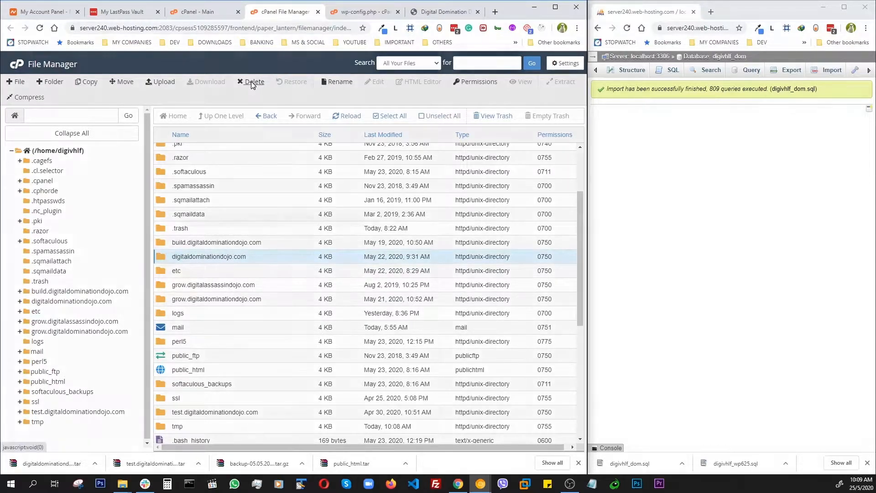
click(368, 281)
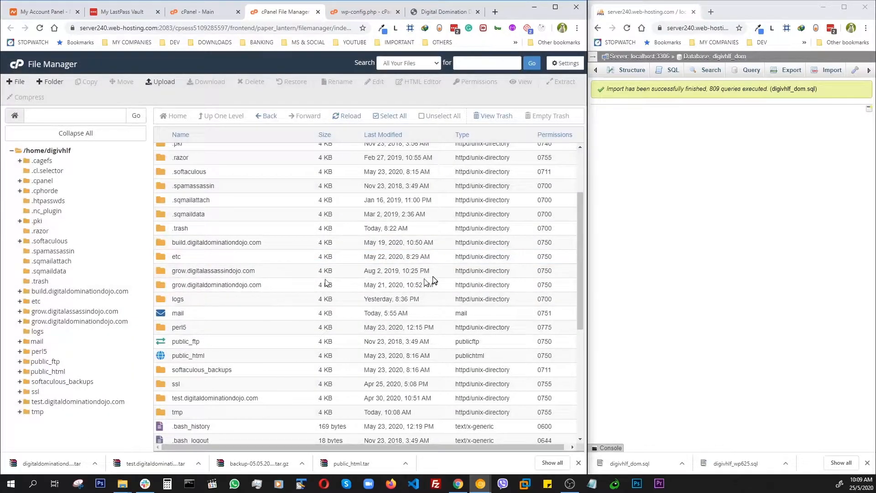
View the table structure of the digivhlf_dom database in phpMyAdmin, and widen the File Manager window beside it
scroll(302, 288, down, 1)
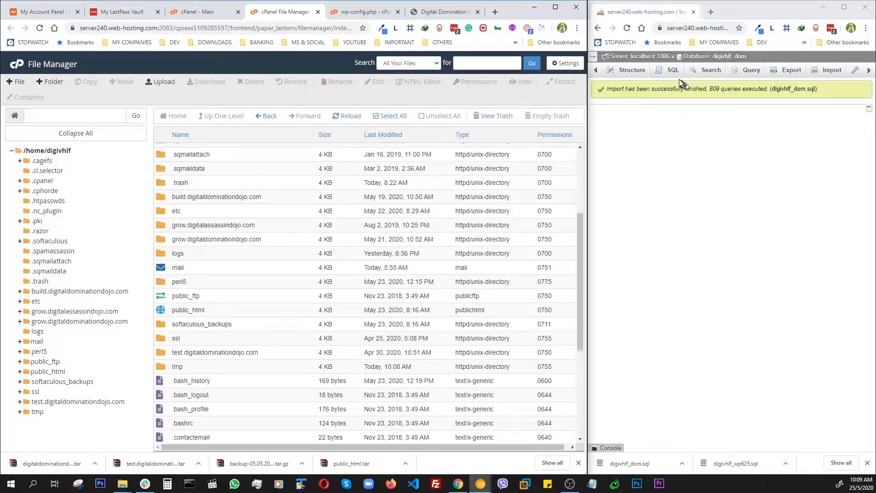
click(628, 70)
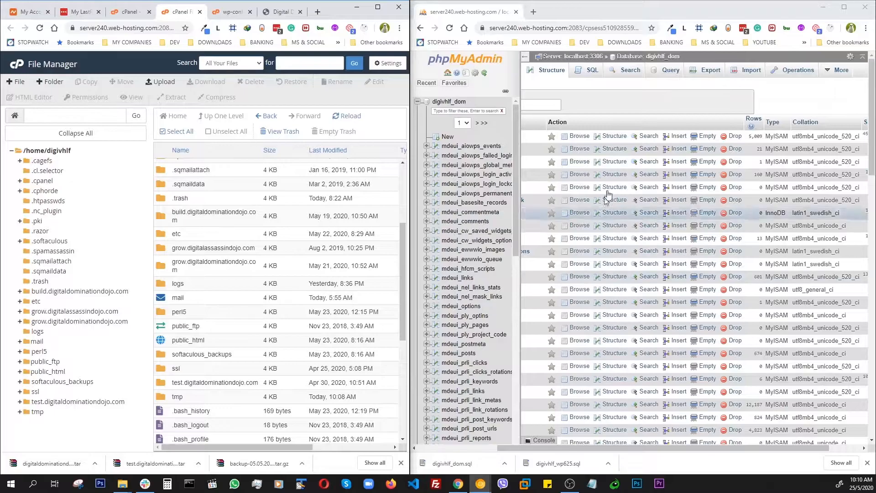
drag(412, 297, 646, 286)
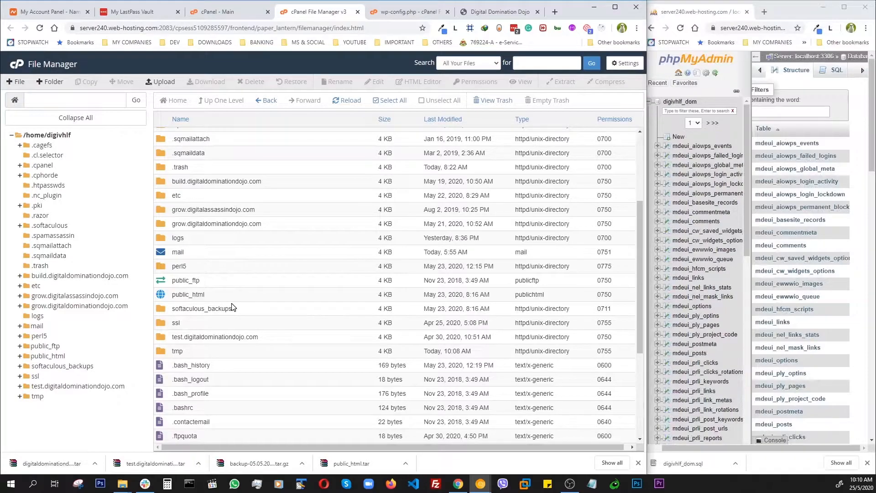
Extract digitaldominationdojo.com.zip into the home directory, viewing the live site and cPanel main page meanwhile, and close the extraction results
scroll(233, 307, down, 4)
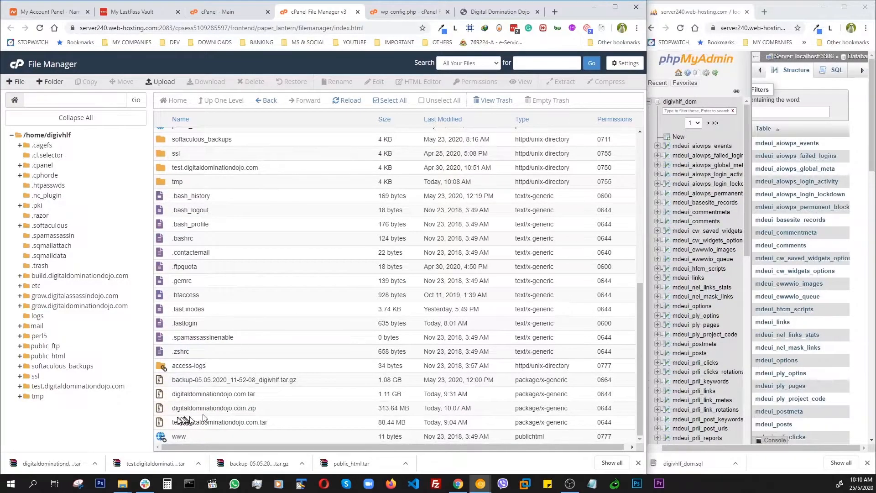
click(270, 410)
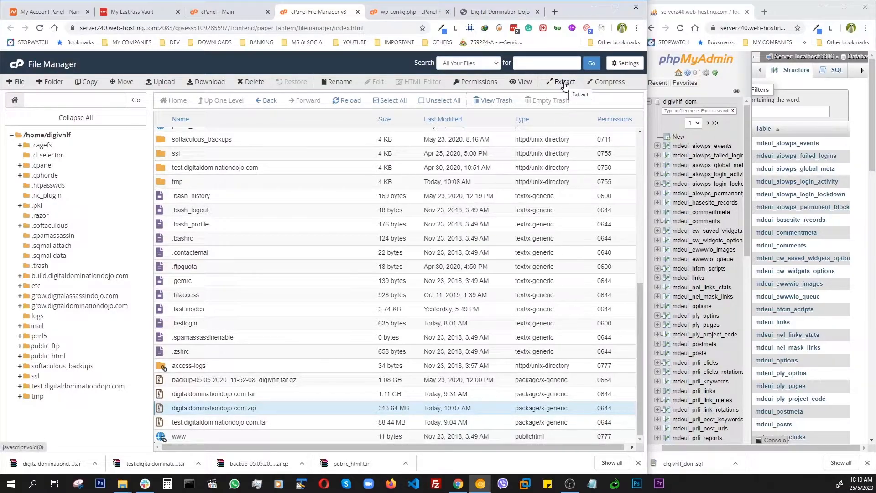
right_click(239, 411)
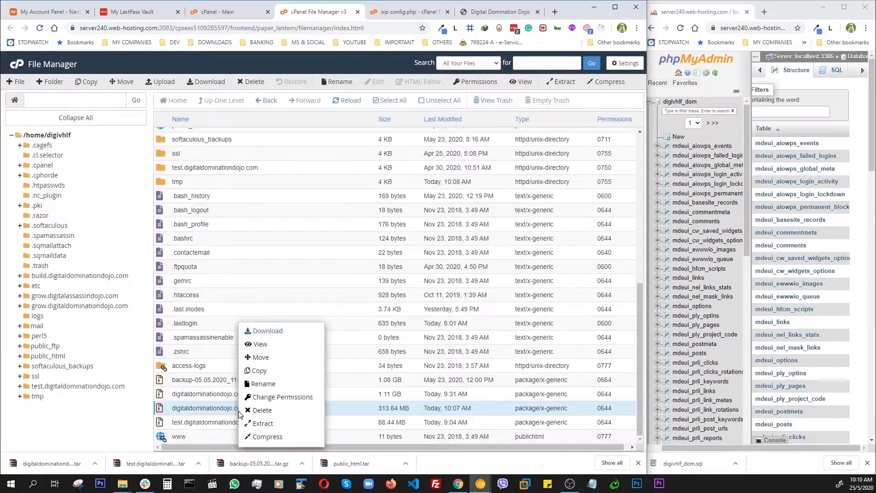
click(263, 424)
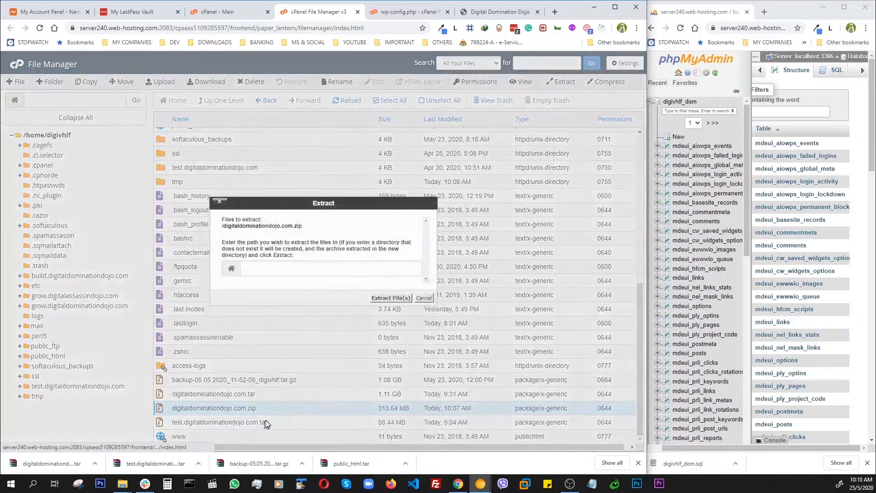
click(390, 298)
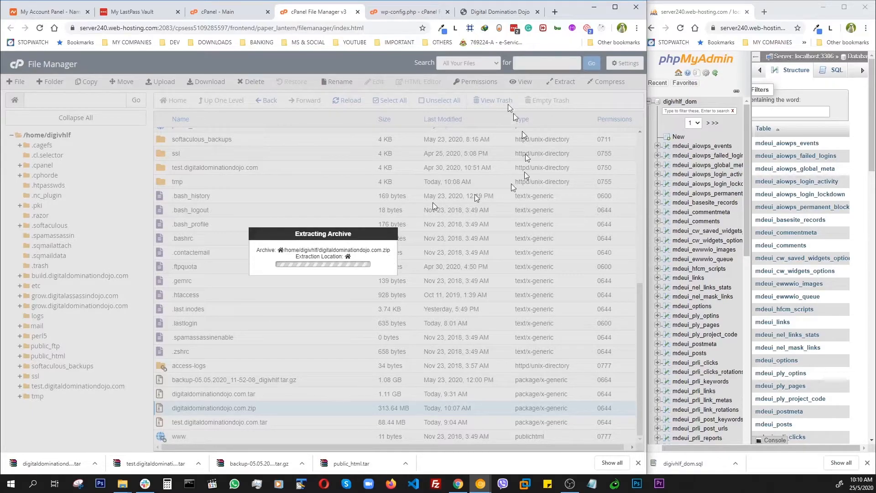
click(480, 13)
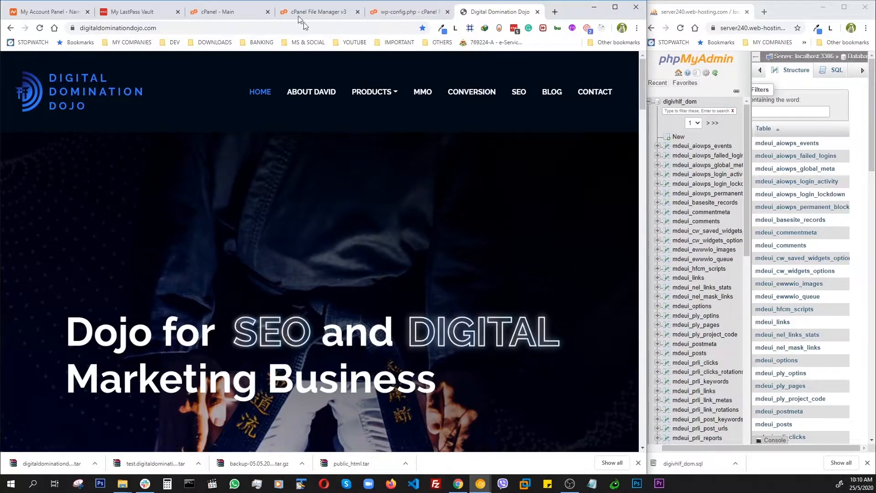
click(212, 18)
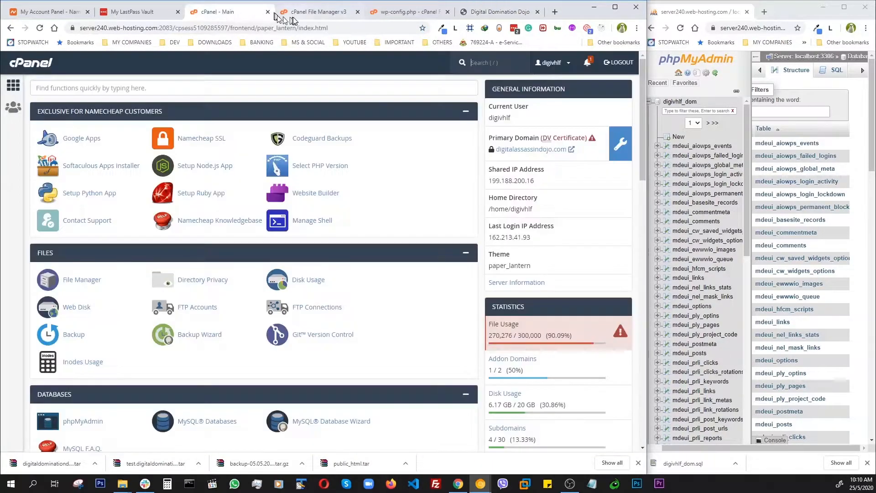
click(303, 13)
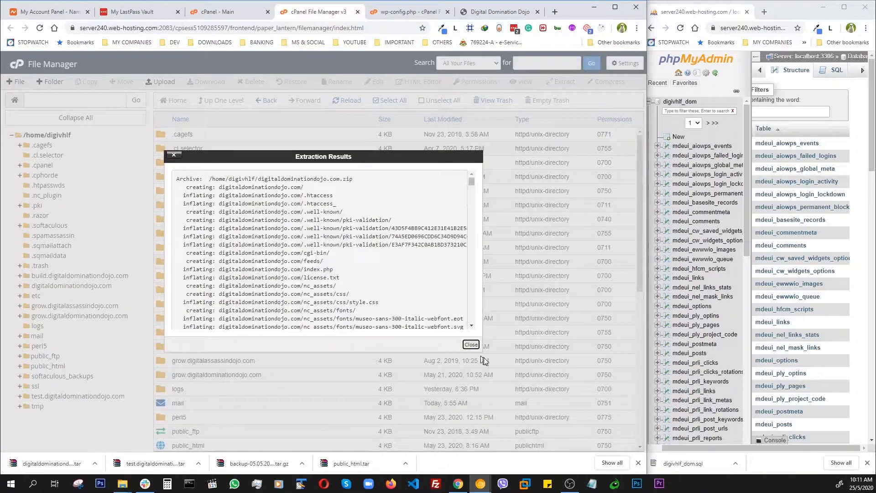
click(471, 344)
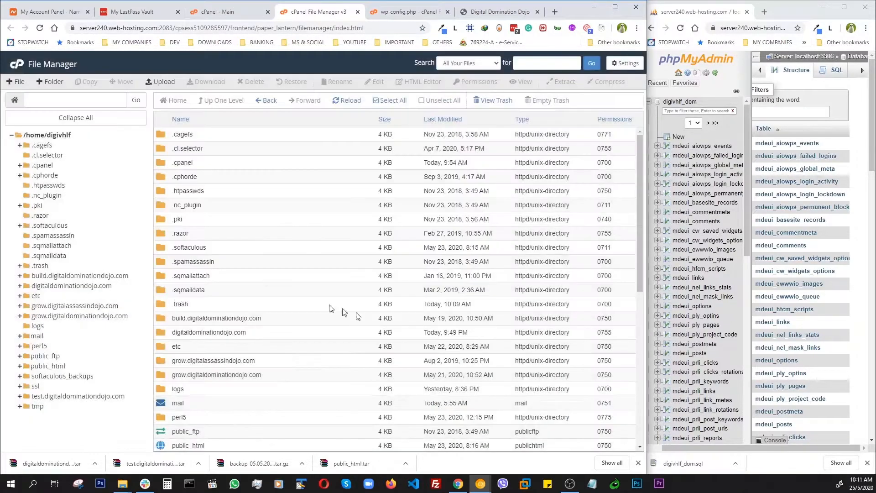
Find the extracted digitaldominationdojo.com folder in the home directory listing, and widen the phpMyAdmin window beside File Manager
scroll(243, 283, down, 2)
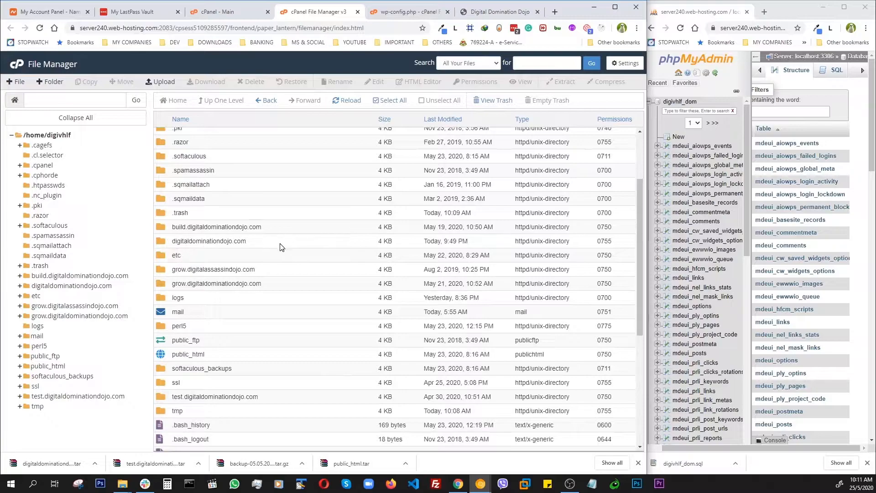
scroll(249, 241, up, 2)
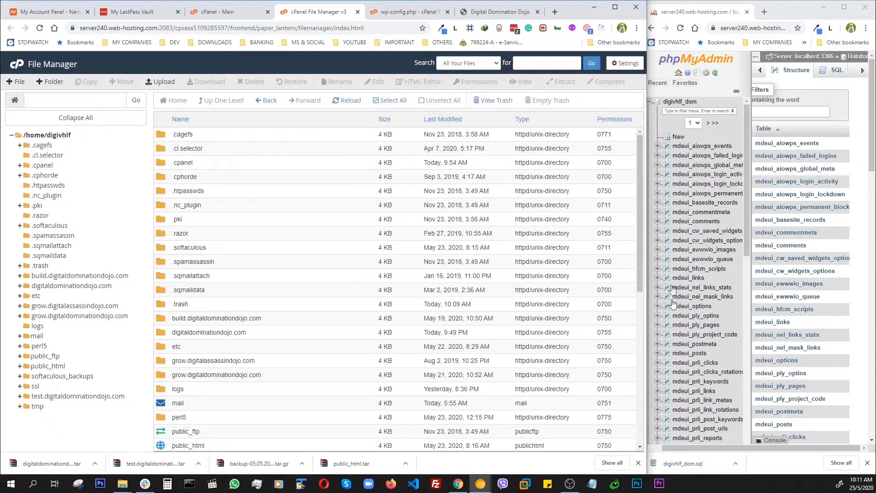
drag(647, 333, 582, 336)
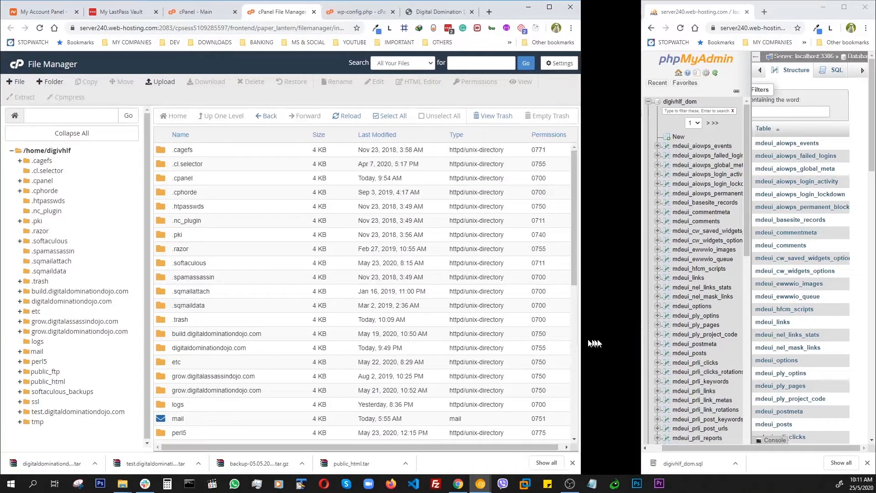
drag(641, 338, 583, 340)
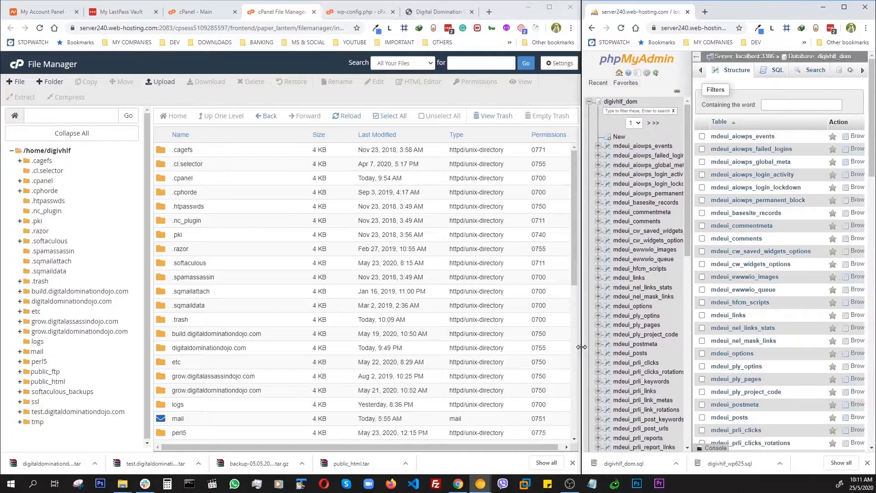
Reload the digitaldominationdojo.com website to check whether the restored site loads
click(417, 10)
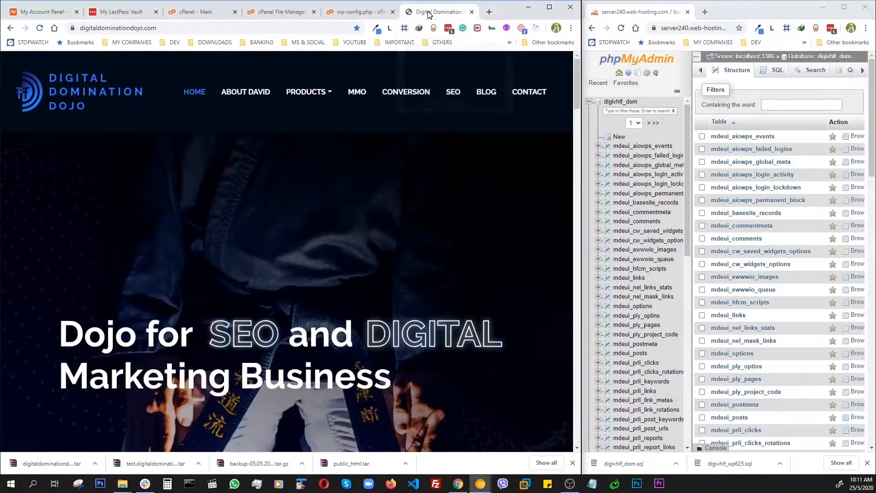
click(40, 28)
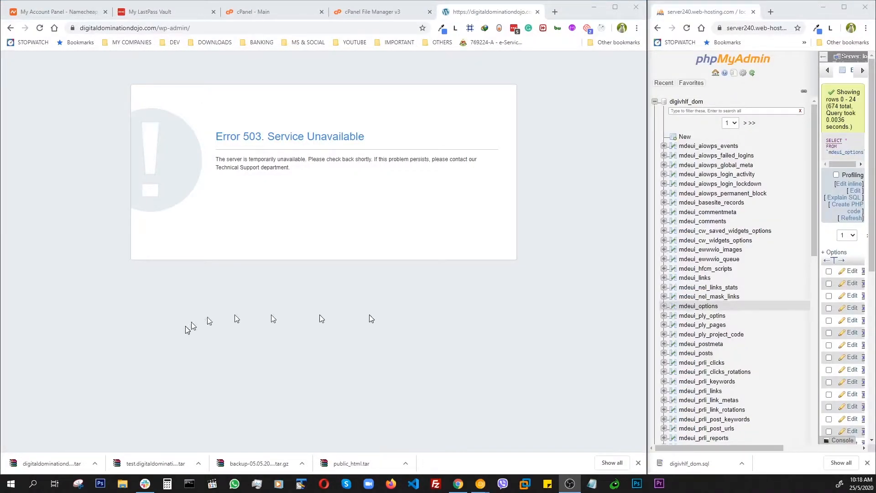
click(187, 332)
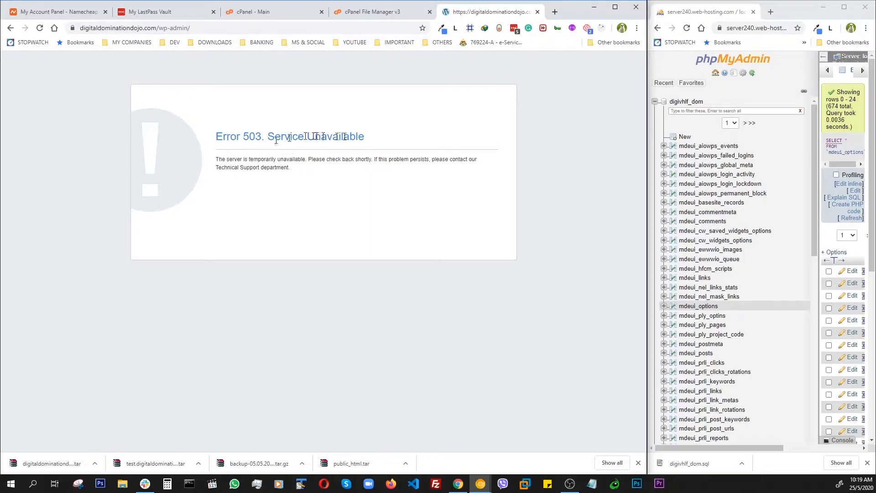
Look through the /home/digivhlf listing in File Manager, and open the restored digitaldominationdojo.com folder to examine its files
click(372, 13)
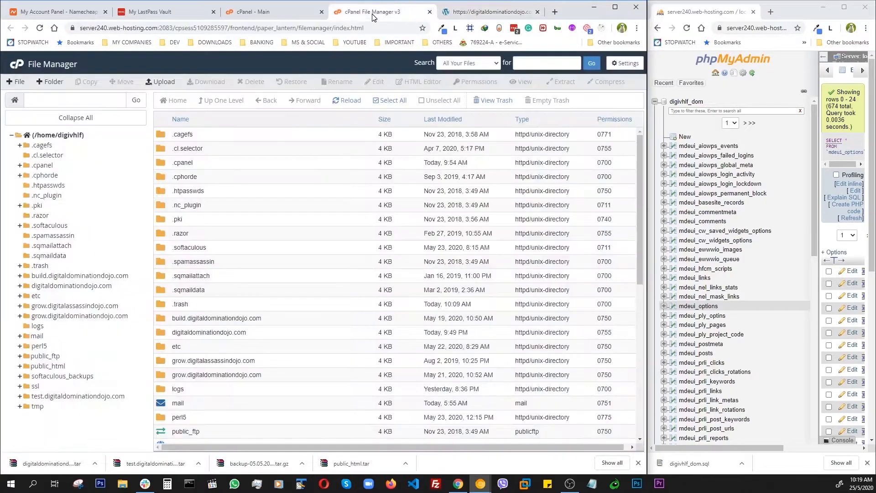
scroll(322, 247, down, 7)
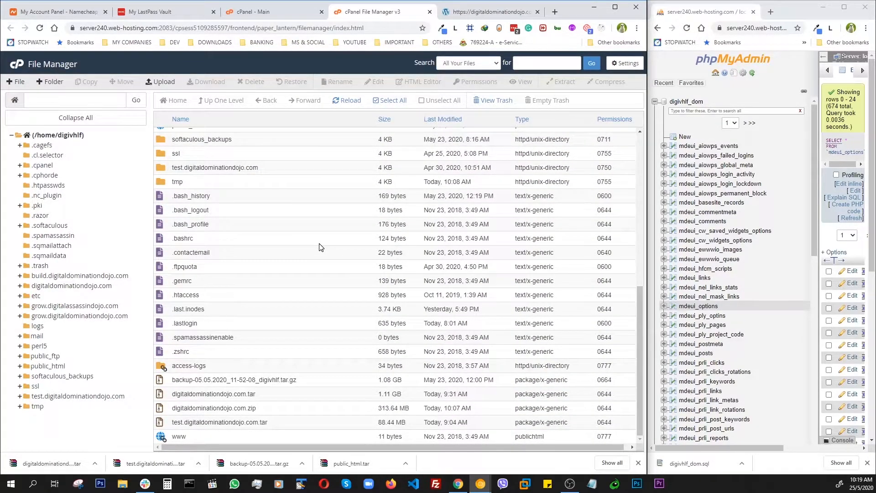
scroll(322, 247, up, 3)
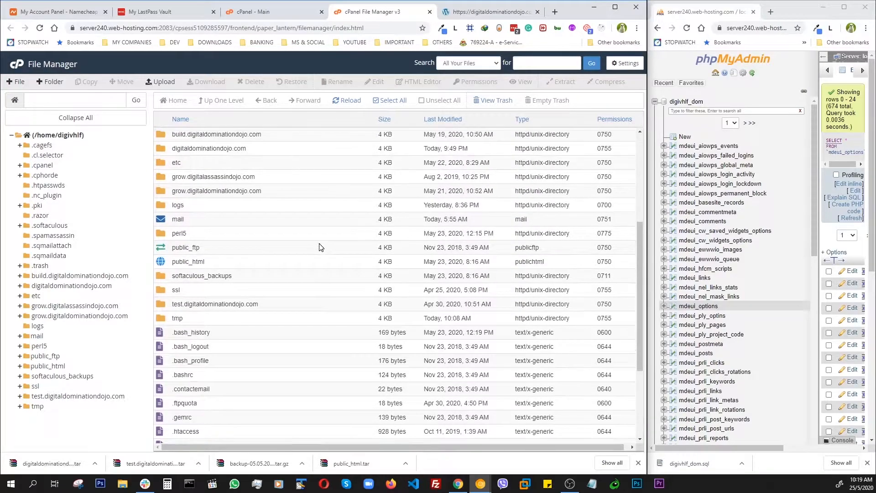
scroll(321, 247, down, 3)
scroll(320, 251, up, 3)
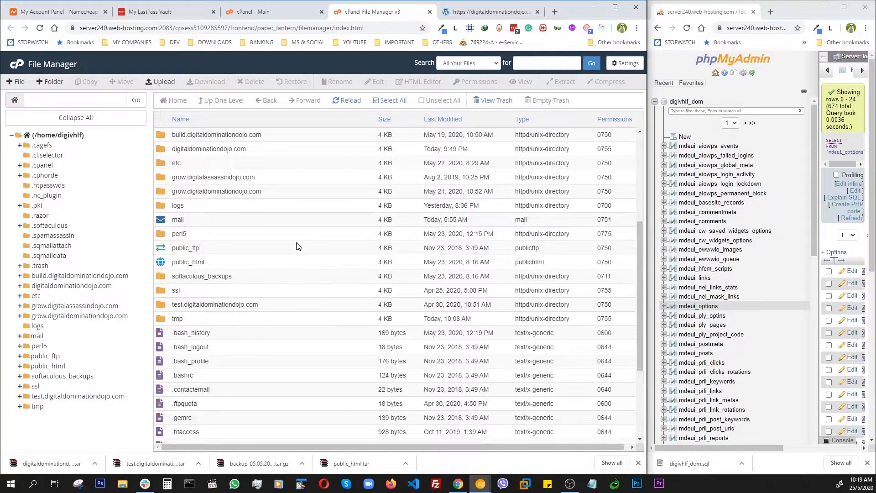
scroll(294, 249, up, 3)
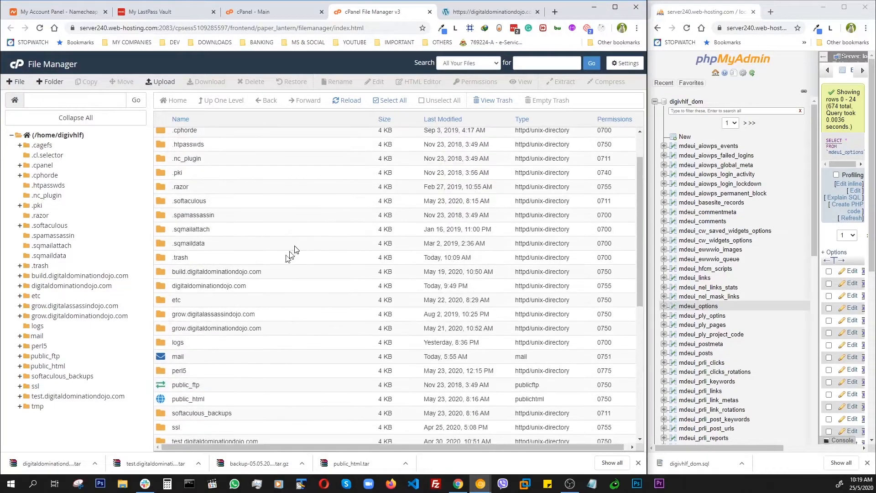
click(164, 288)
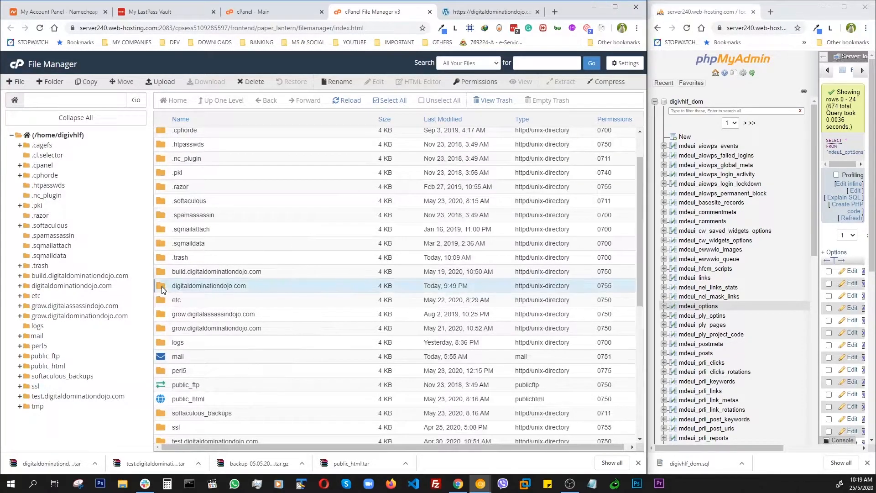
double_click(162, 287)
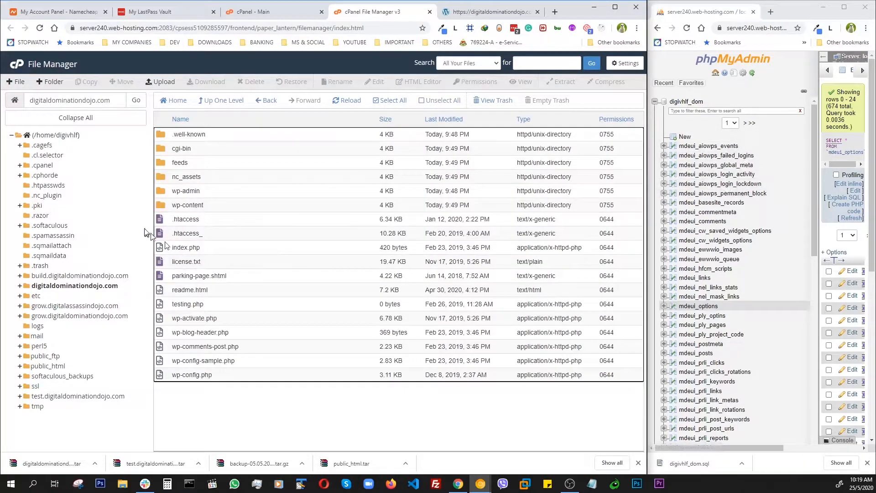
Rename the digitaldominationdojo.com folder in the home directory to digitaldominationdojo.com-OLD
click(160, 207)
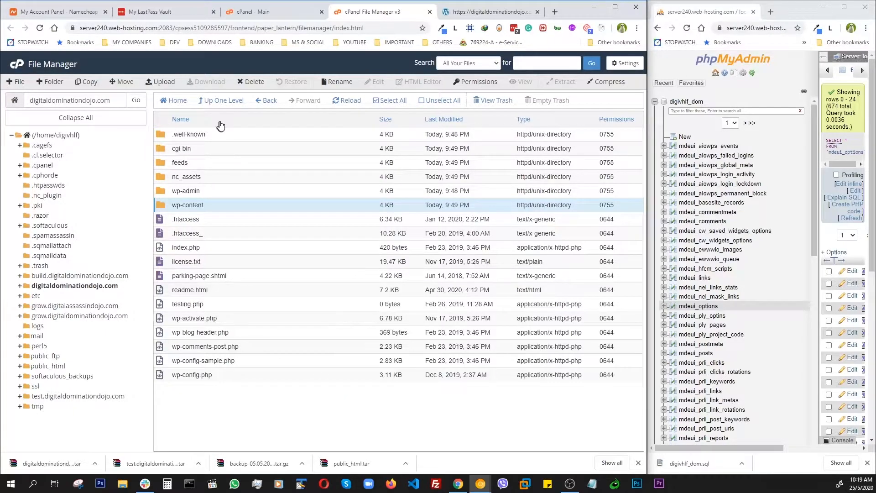
click(56, 136)
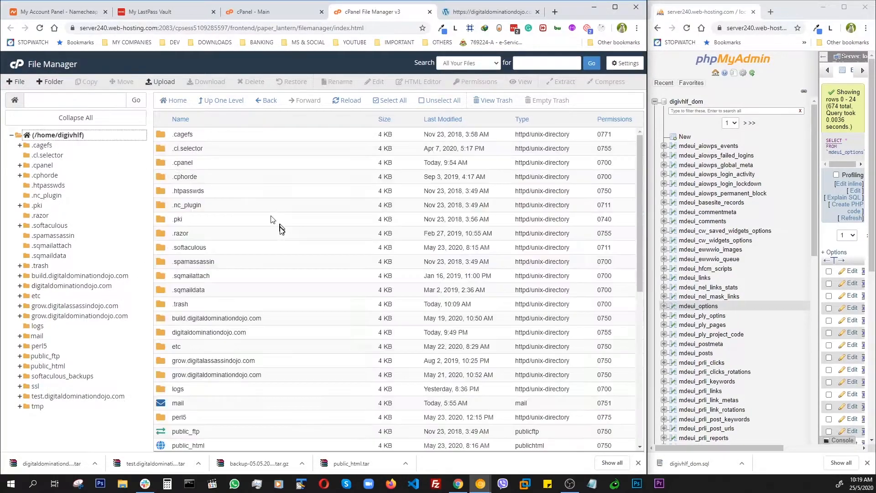
scroll(268, 322, down, 2)
scroll(264, 317, down, 3)
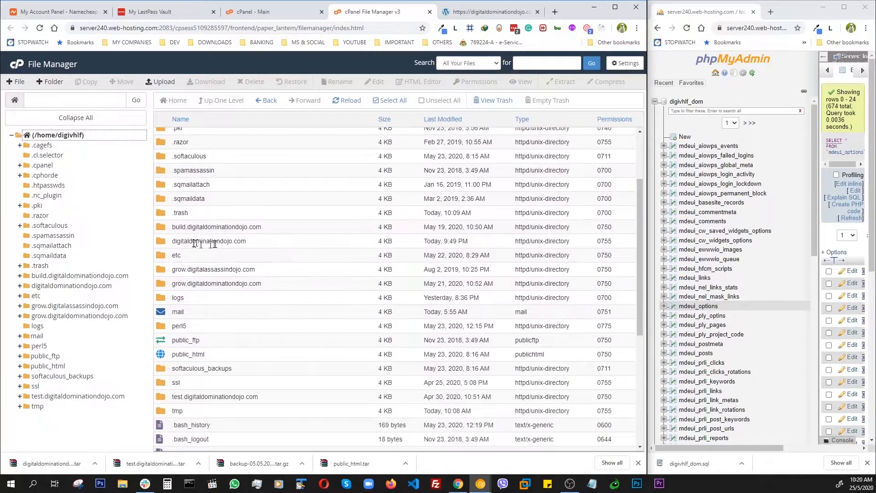
click(220, 243)
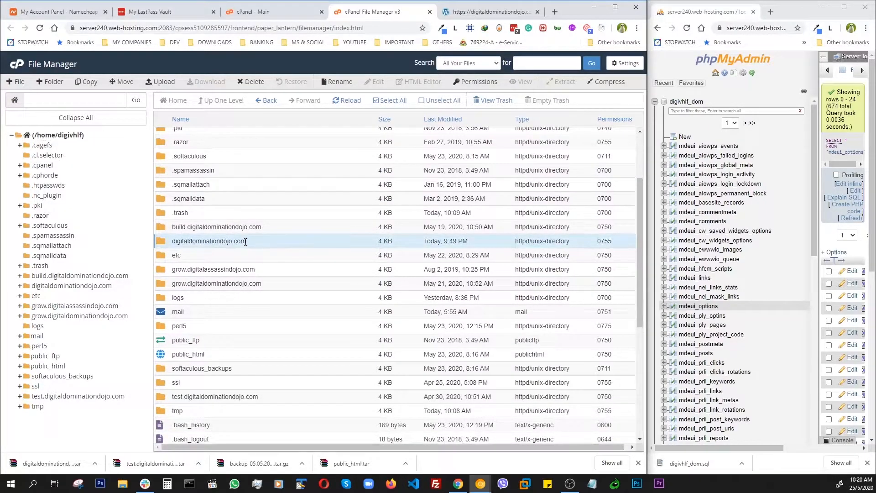
click(246, 241)
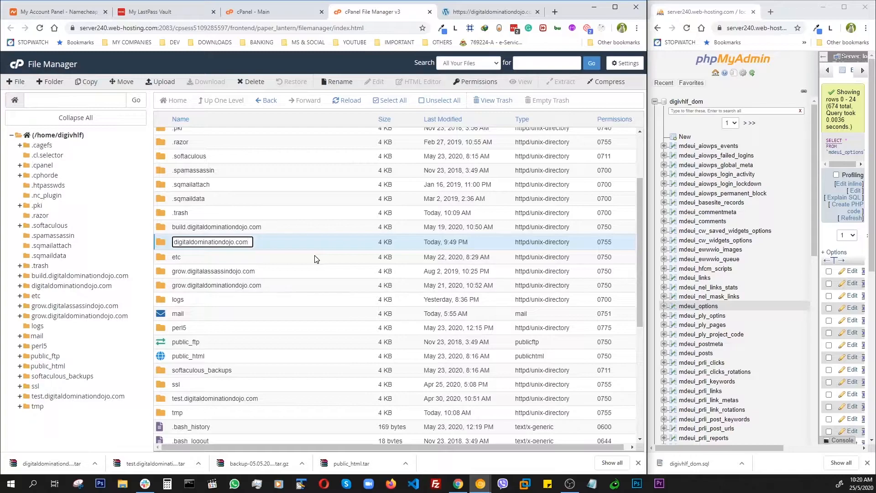
text(-OLD)
key(Return)
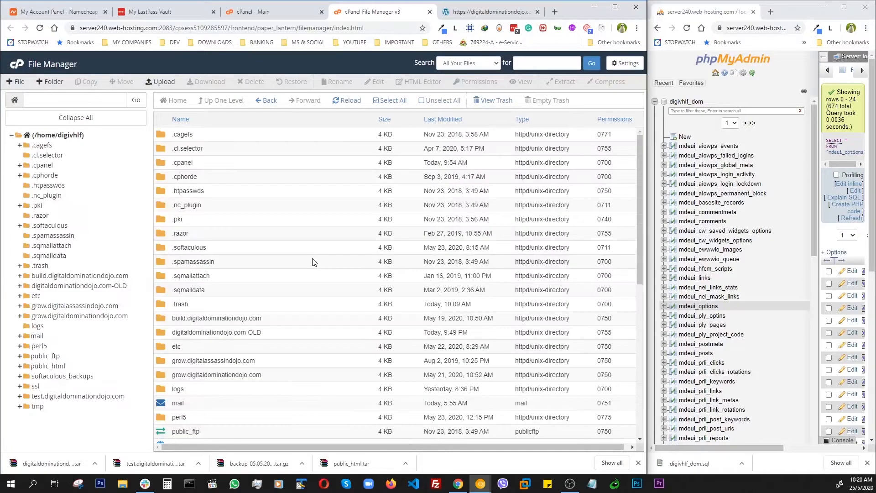
Extract the digitaldominationdojo.com.tar archive into the home directory
scroll(313, 262, down, 5)
scroll(313, 262, down, 3)
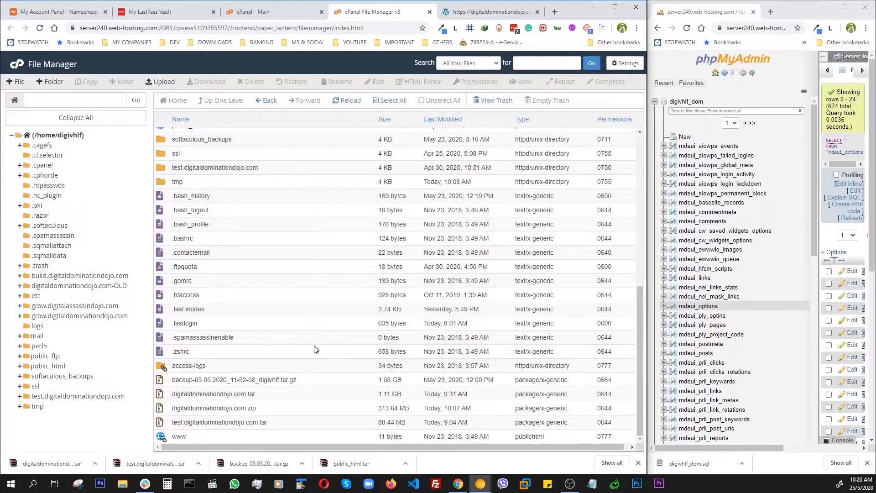
click(235, 393)
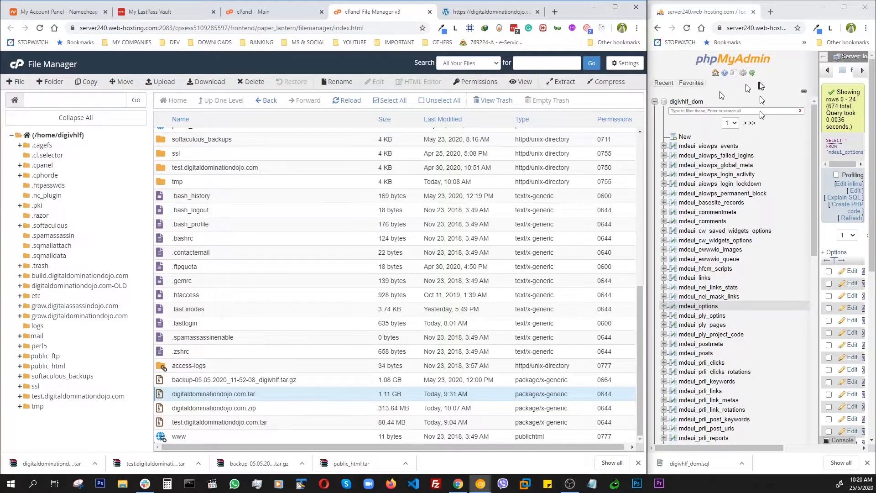
click(236, 394)
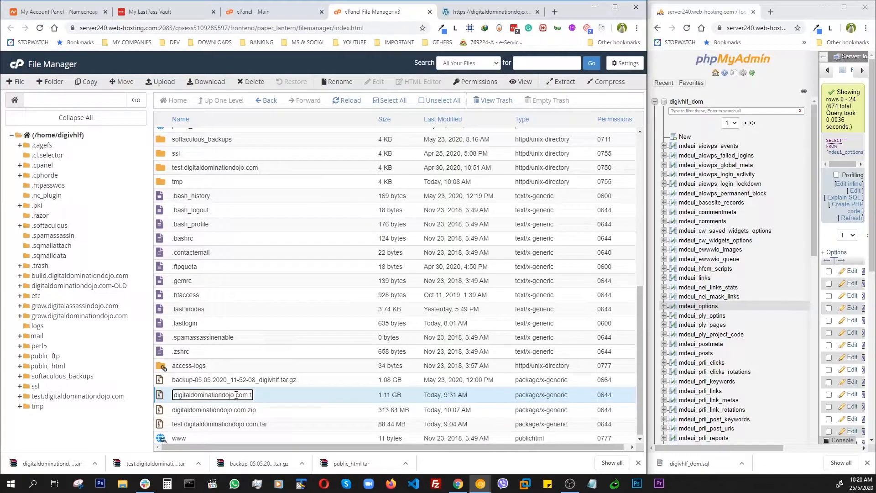
click(282, 397)
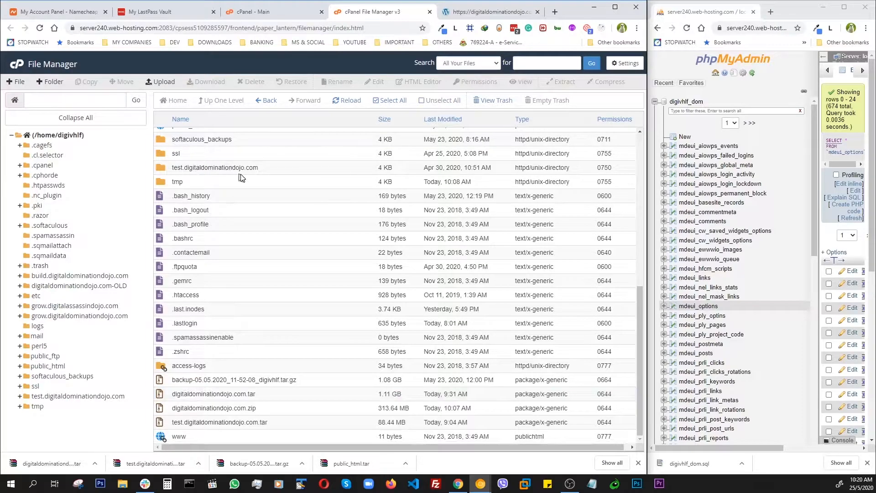
scroll(245, 179, up, 4)
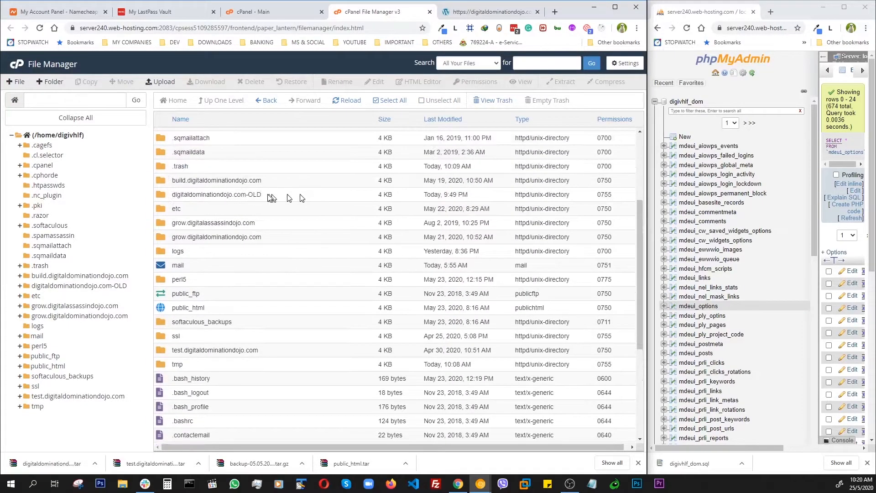
scroll(219, 194, down, 4)
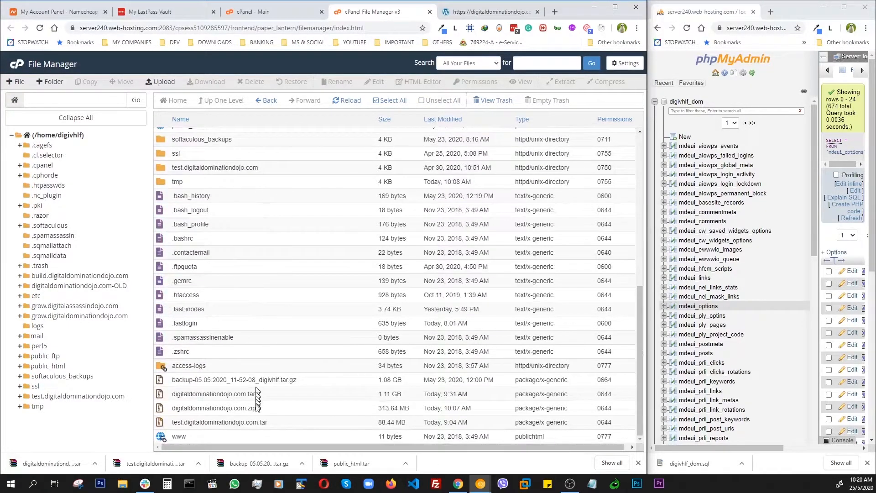
click(259, 397)
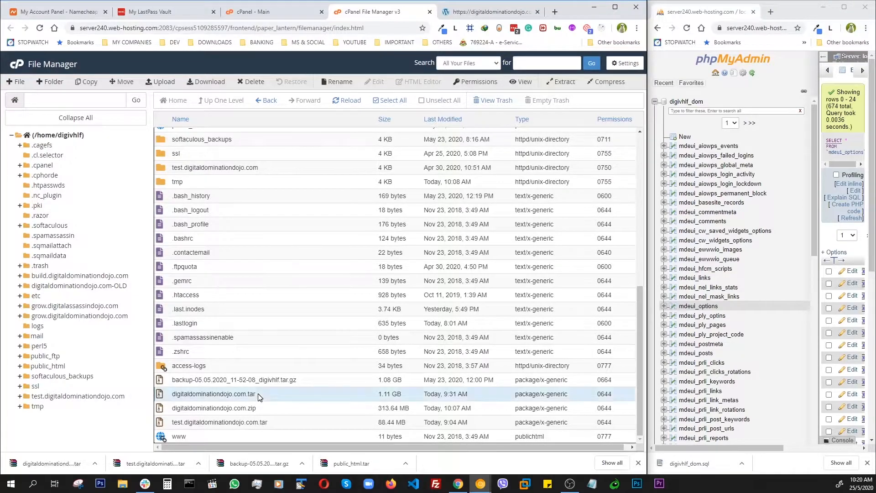
right_click(258, 396)
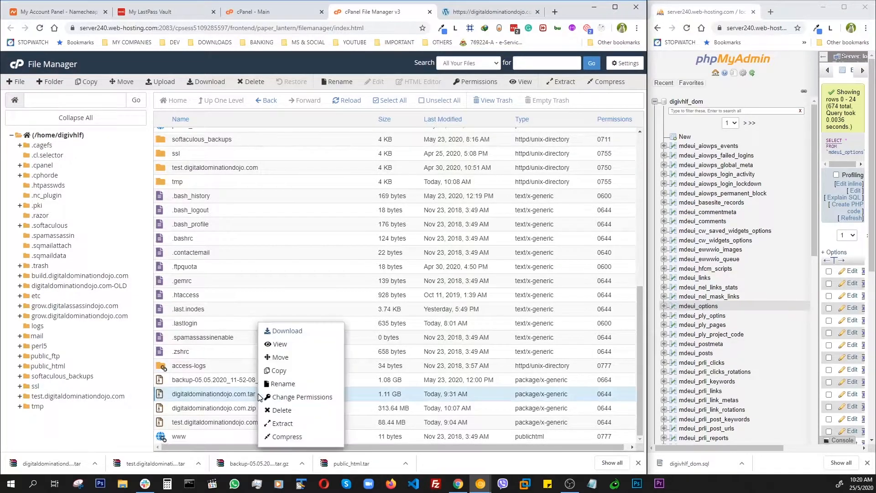
click(283, 423)
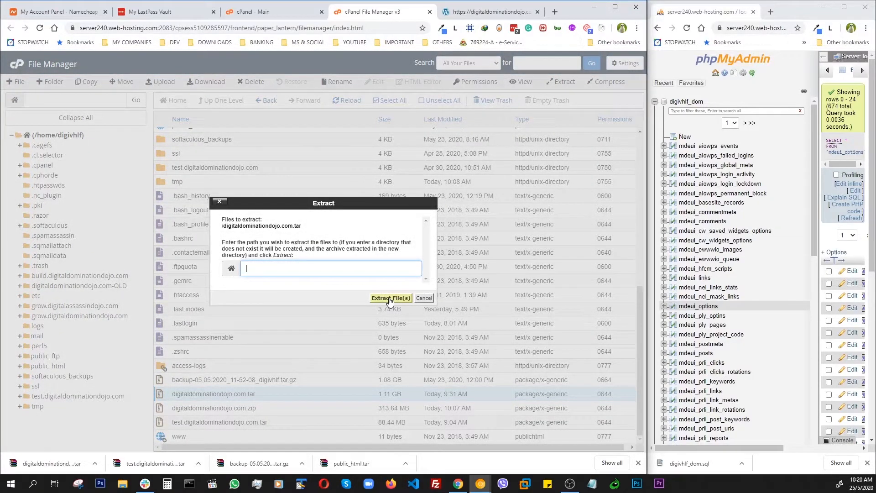
click(390, 298)
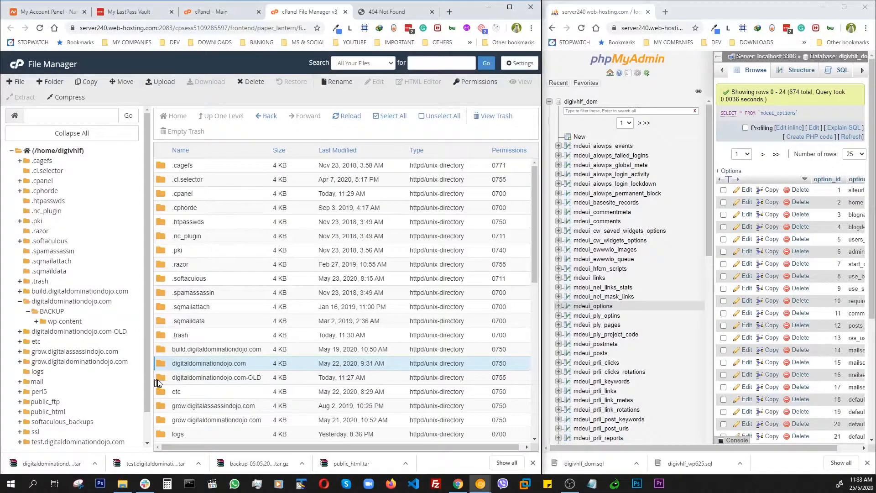
Examine the contents of the extracted digitaldominationdojo.com folder, and refresh the cPanel main page to check the account's file usage
double_click(158, 365)
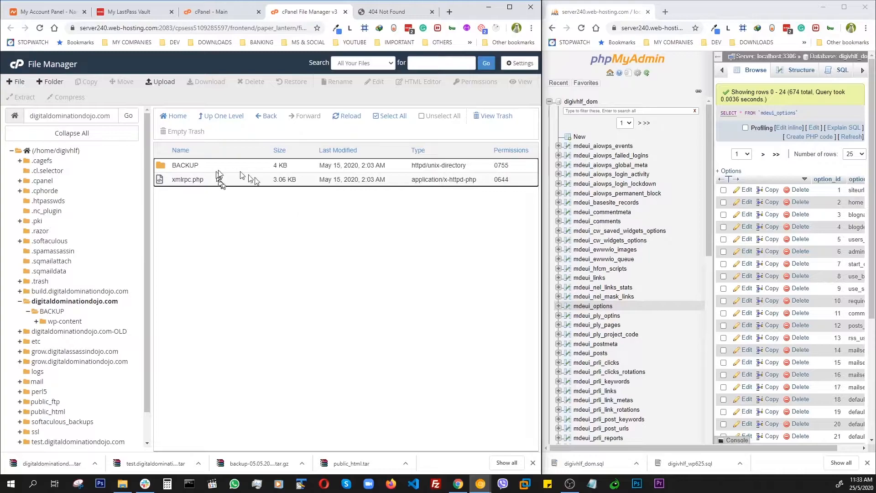
click(218, 13)
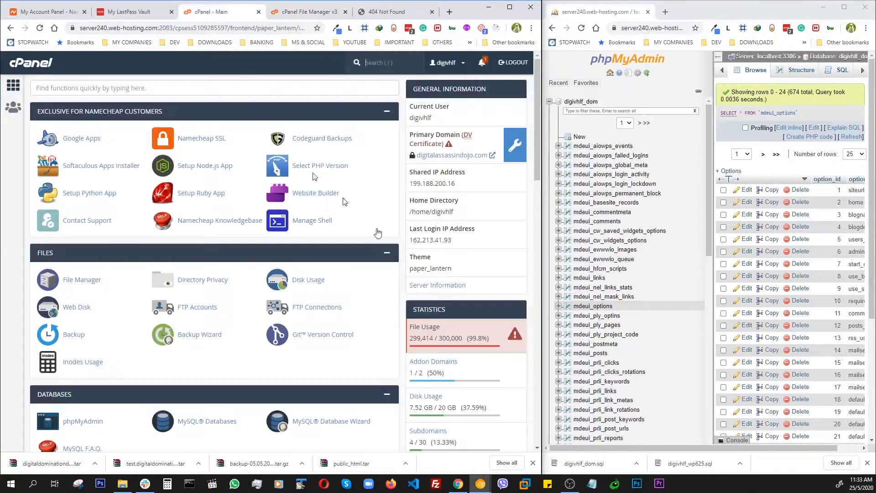
click(40, 28)
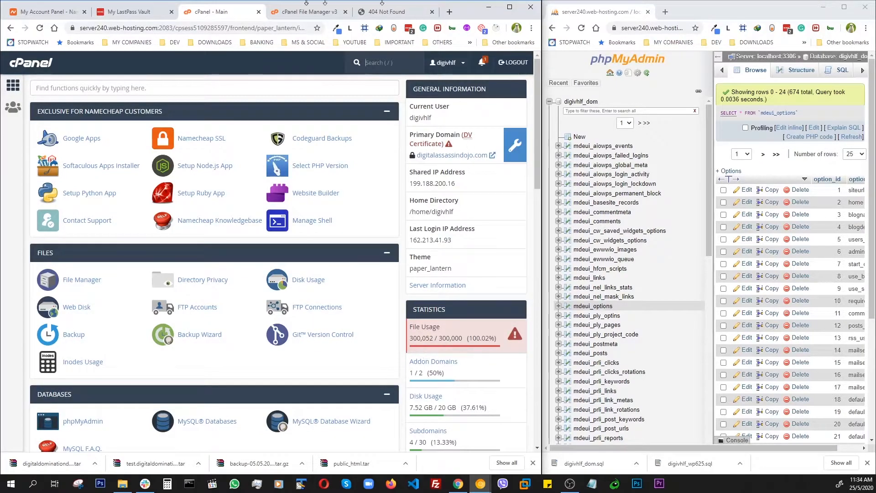
click(294, 13)
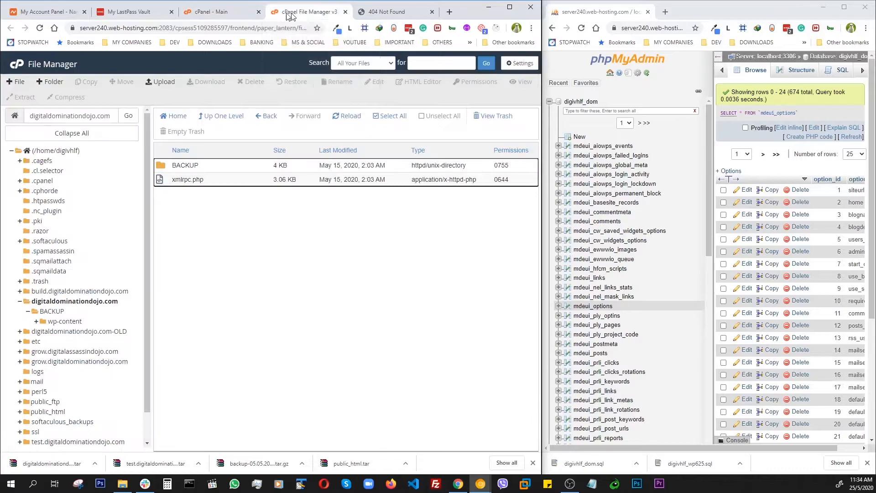
click(201, 13)
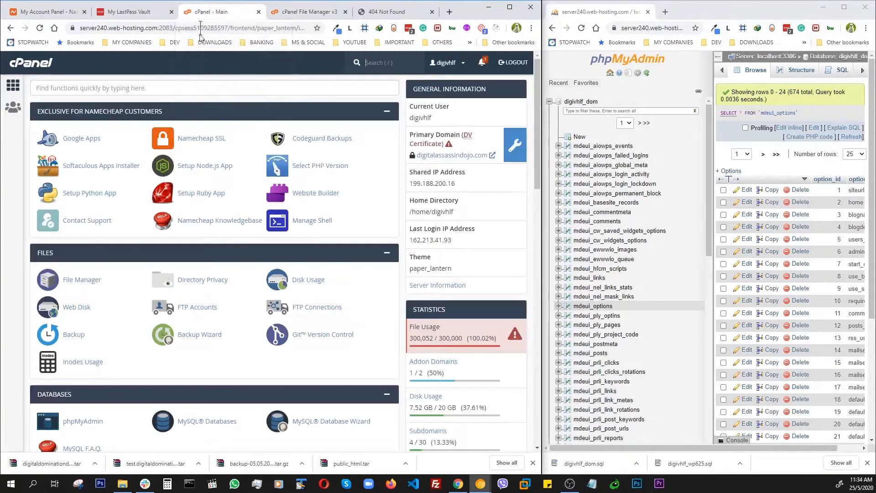
click(296, 19)
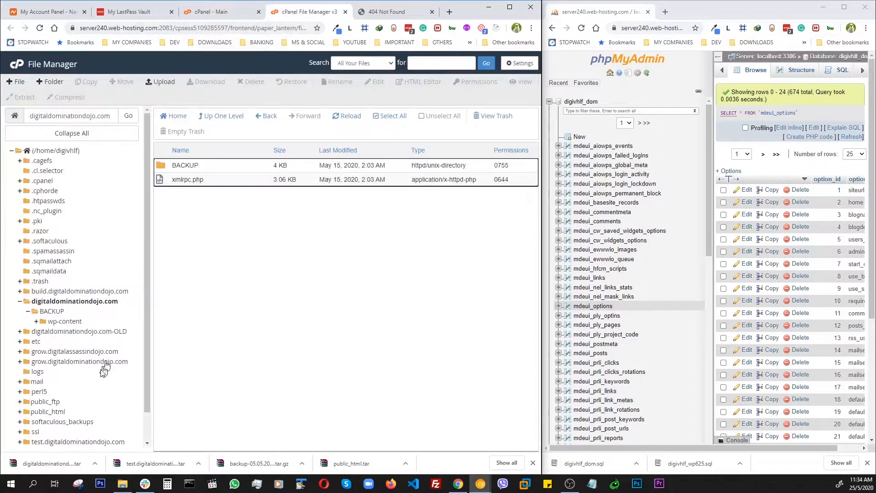
Try to delete the newly extracted digitaldominationdojo.com folder from the home directory
click(51, 151)
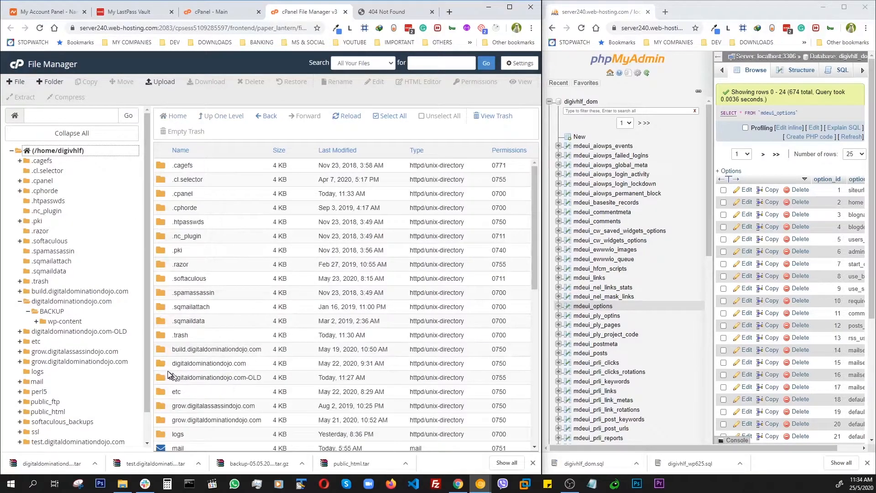
click(164, 368)
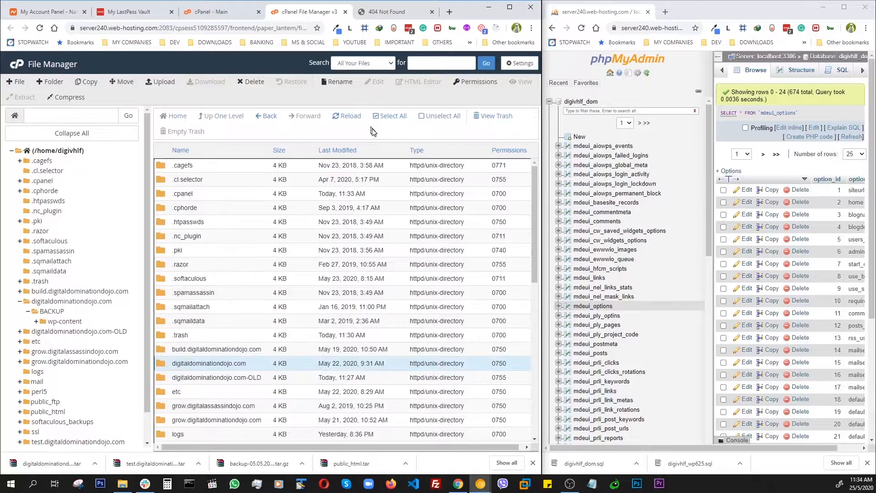
click(251, 82)
click(343, 280)
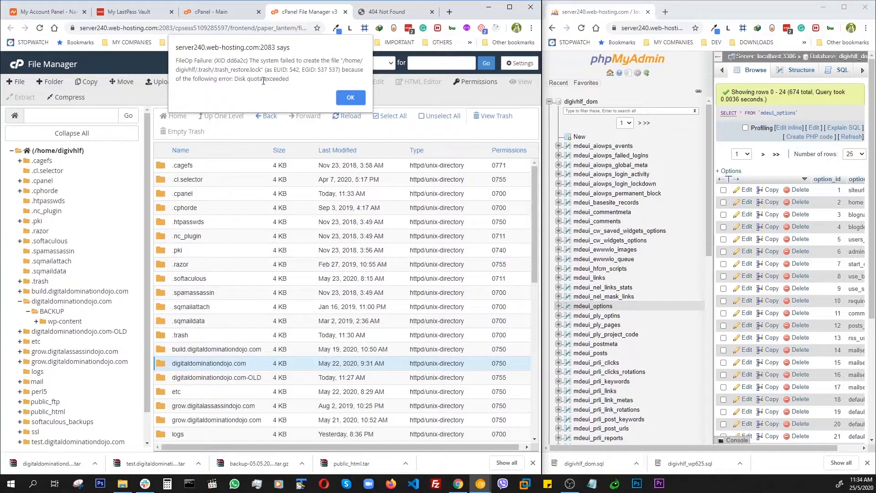
click(351, 101)
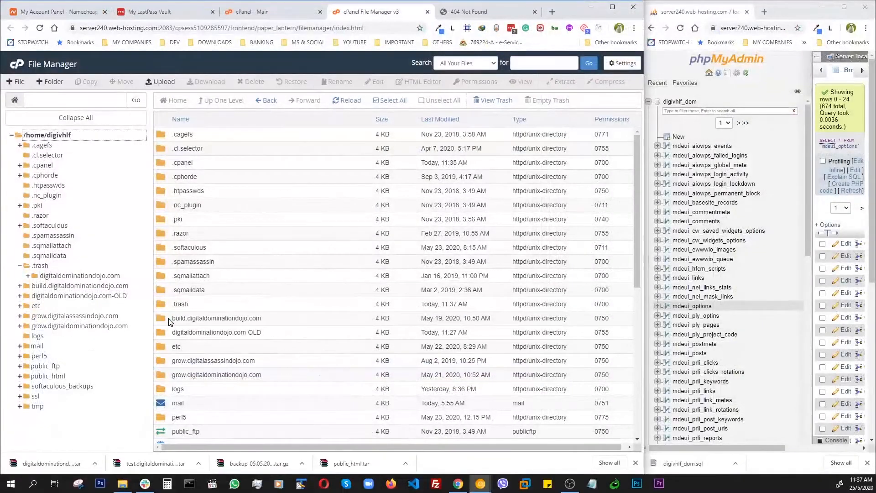
Compress the build.digitaldominationdojo.com folder into the Tar archive build.digitaldominationdojo.com.tar, checking the account's file usage on the cPanel main page meanwhile
click(169, 321)
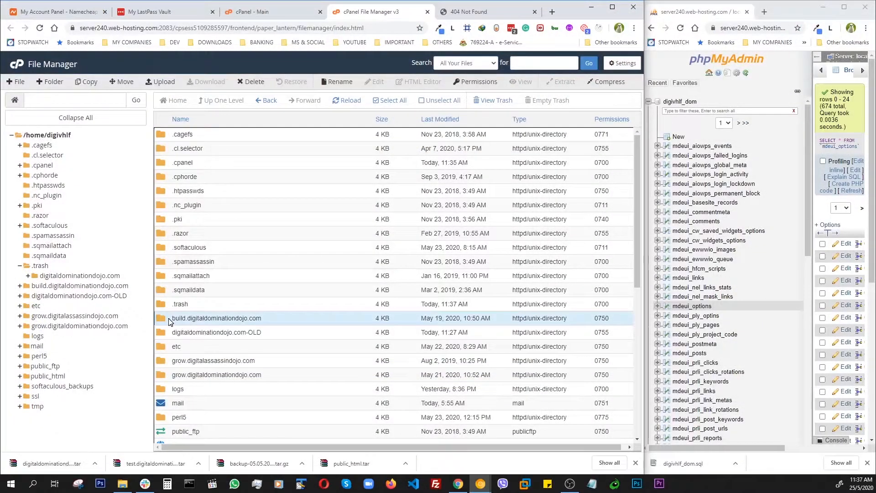
right_click(170, 321)
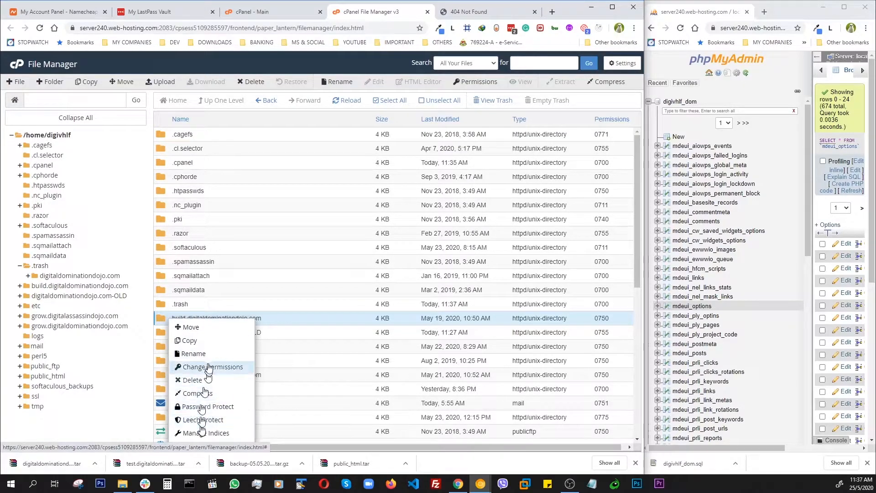
click(197, 394)
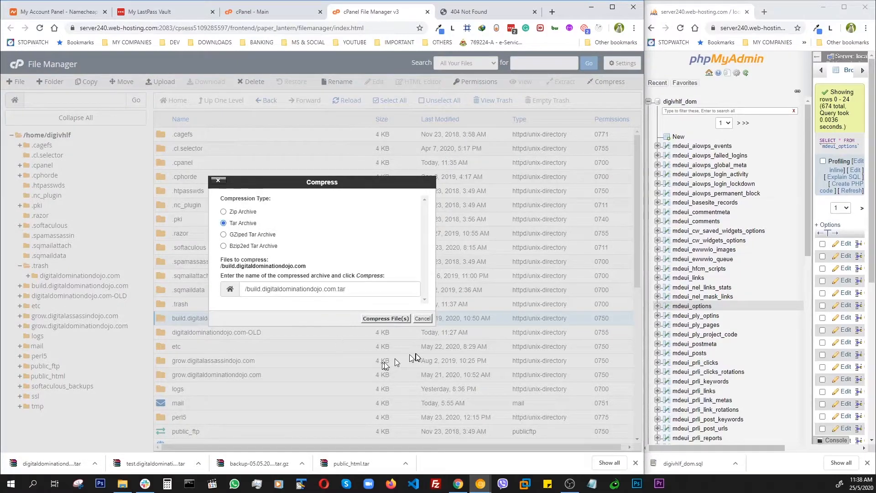
click(388, 317)
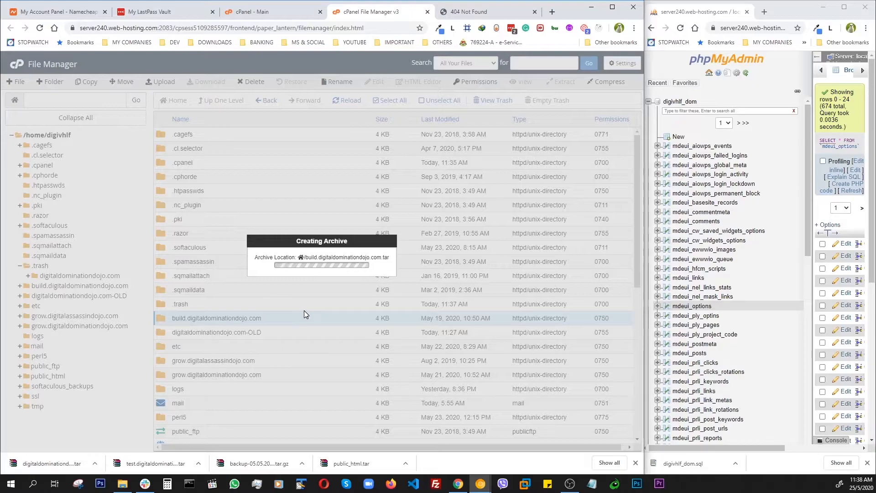
click(256, 12)
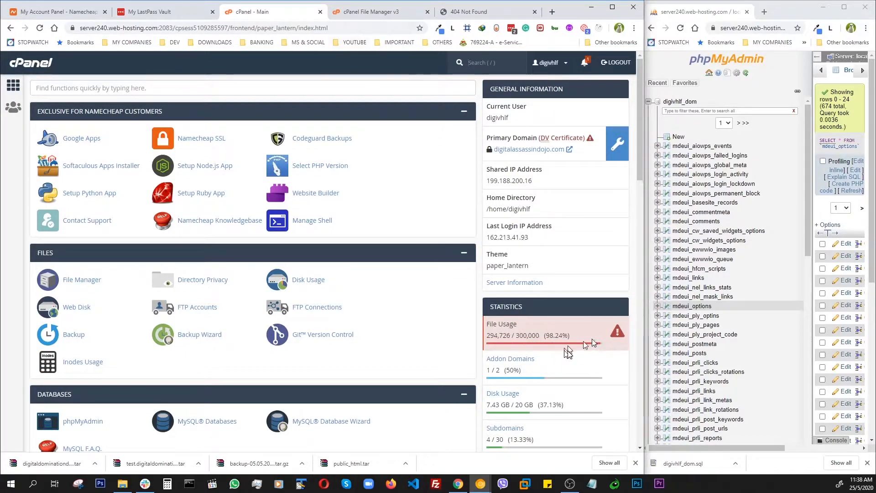
click(383, 13)
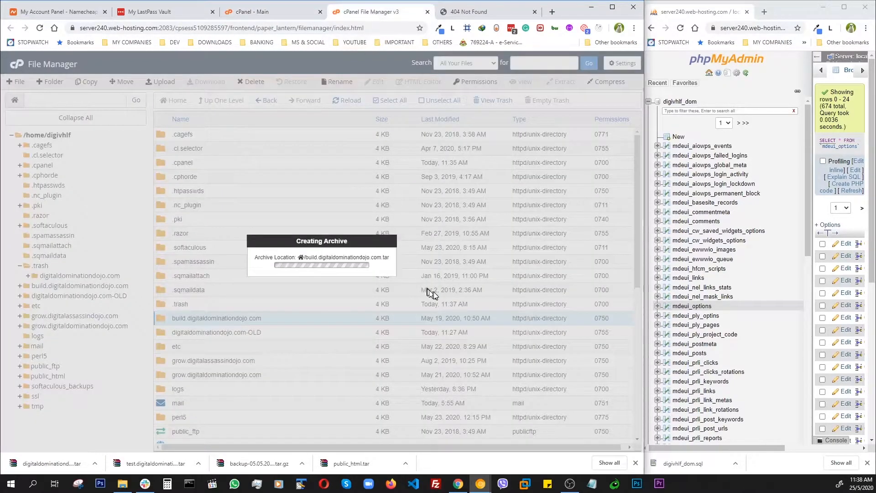
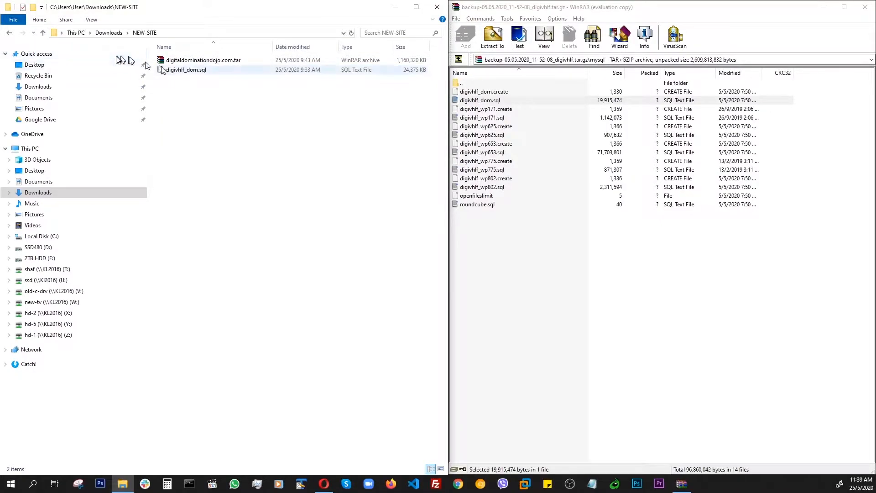
In File Explorer, open the local digitaldominationdojo.com folder in Downloads to examine the site's files
click(9, 32)
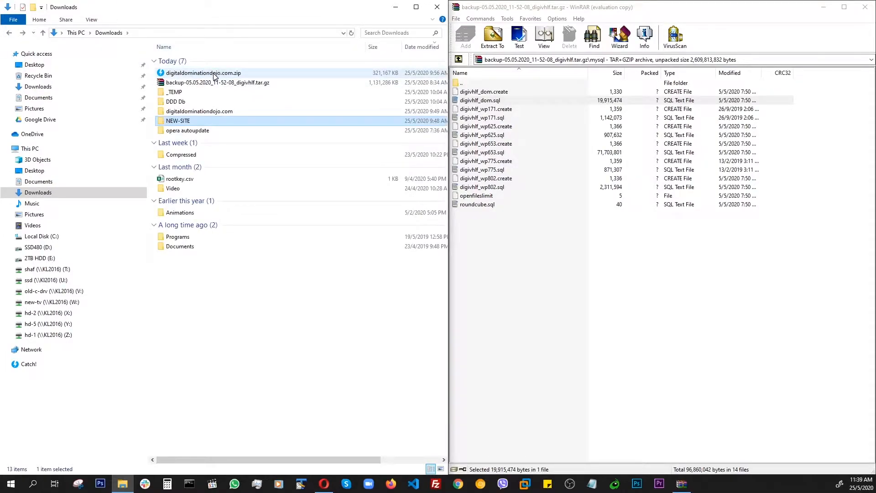
double_click(218, 112)
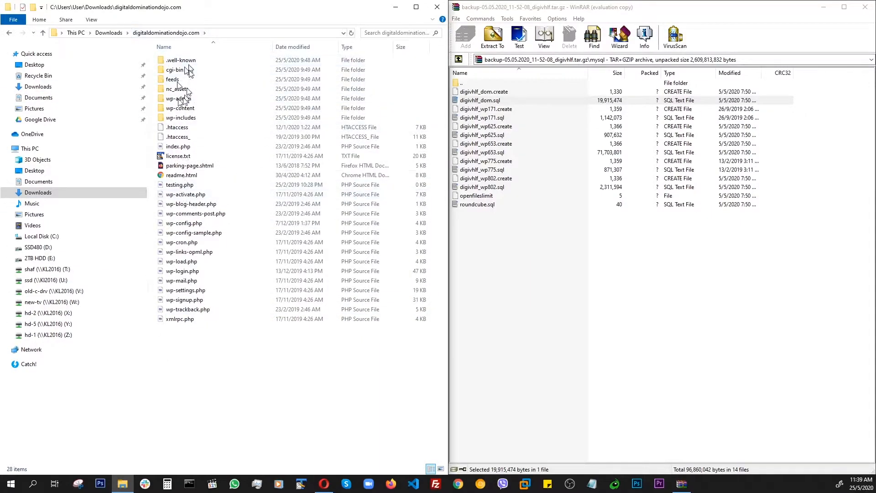
Compress the local wp-content folder into a ZIP archive named wp-content.zip using normal compression
click(175, 112)
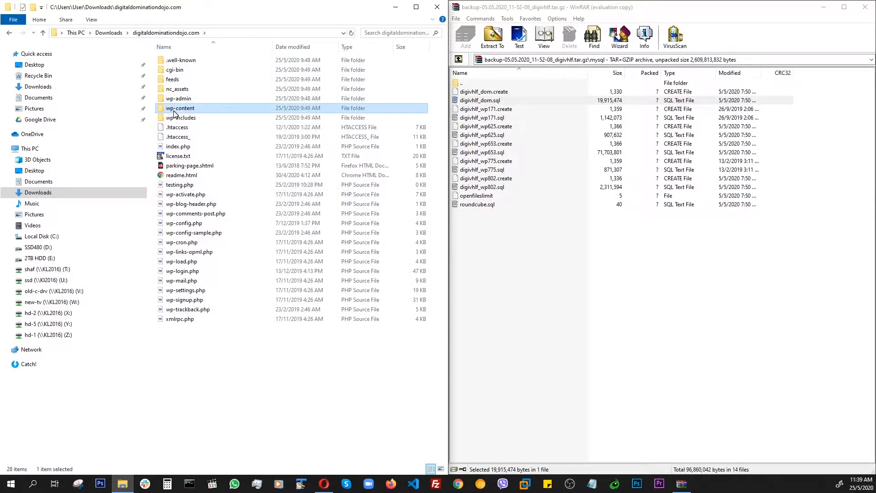
right_click(174, 113)
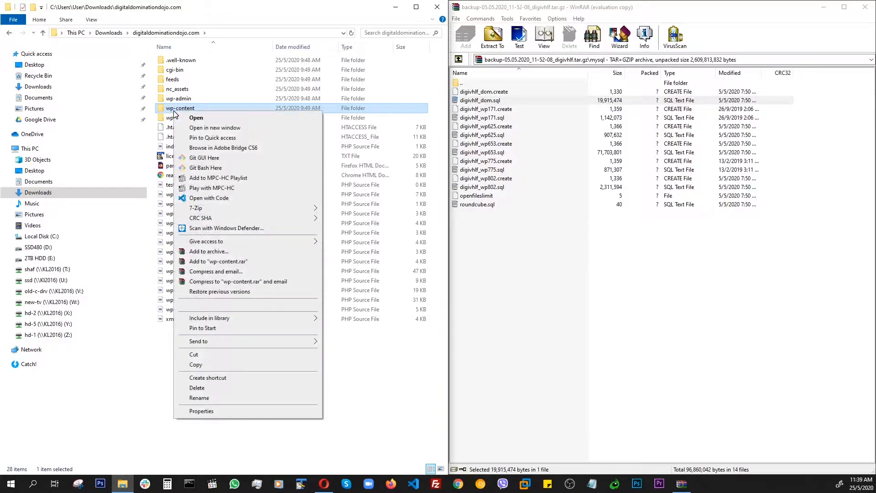
click(206, 252)
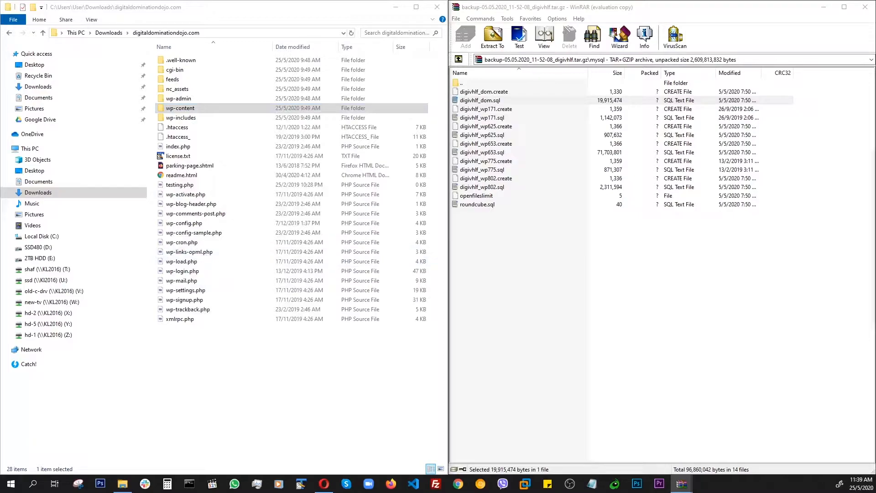
click(423, 228)
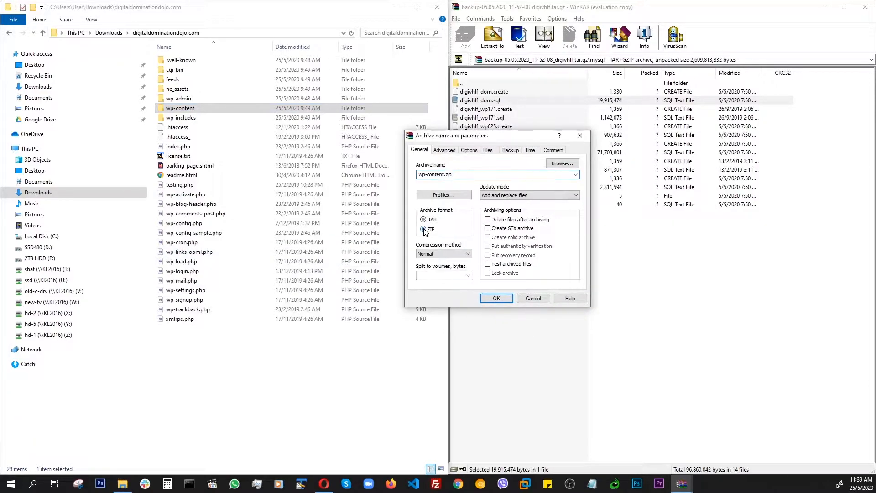
click(495, 299)
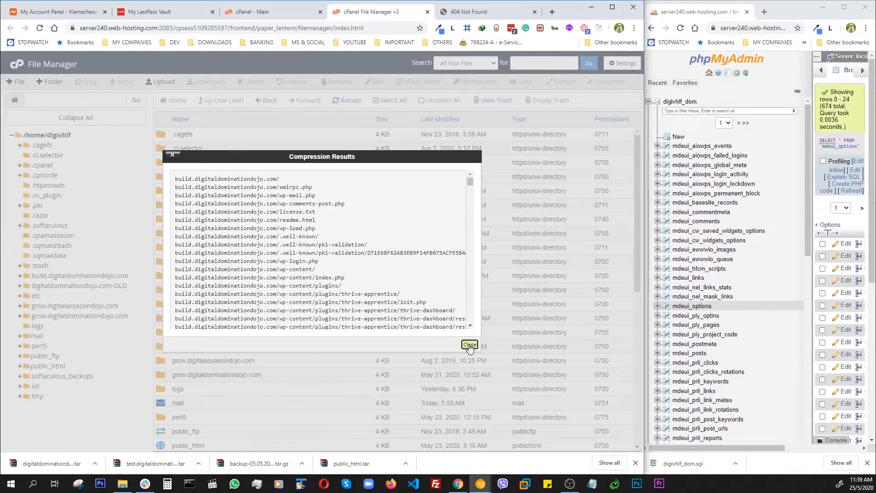
Dismiss the compression results, reload the home directory in cPanel File Manager and check for the build.digitaldominationdojo.com.tar archive
click(470, 345)
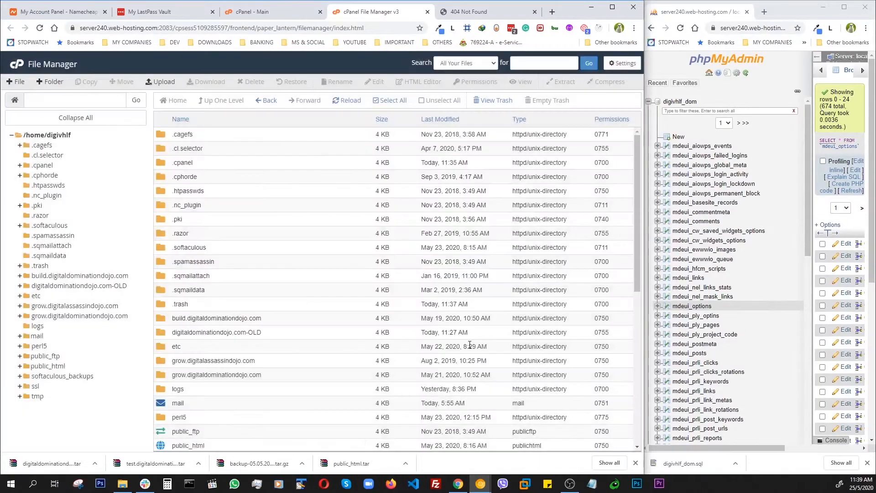
scroll(333, 303, down, 5)
scroll(333, 303, up, 5)
click(349, 103)
scroll(355, 228, down, 6)
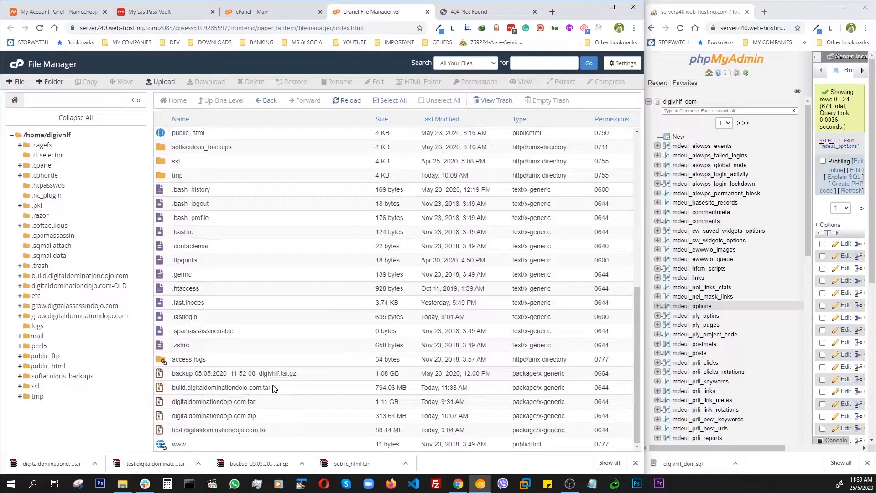
scroll(267, 390, up, 6)
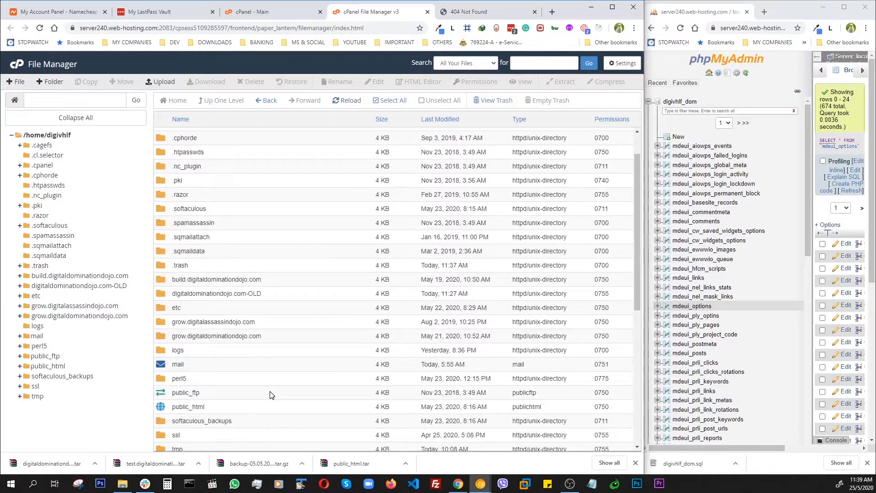
scroll(271, 393, up, 2)
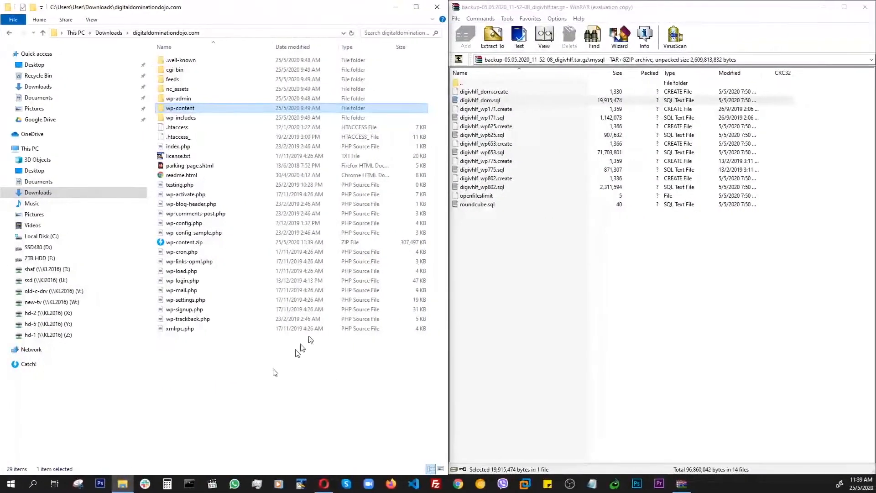
click(179, 356)
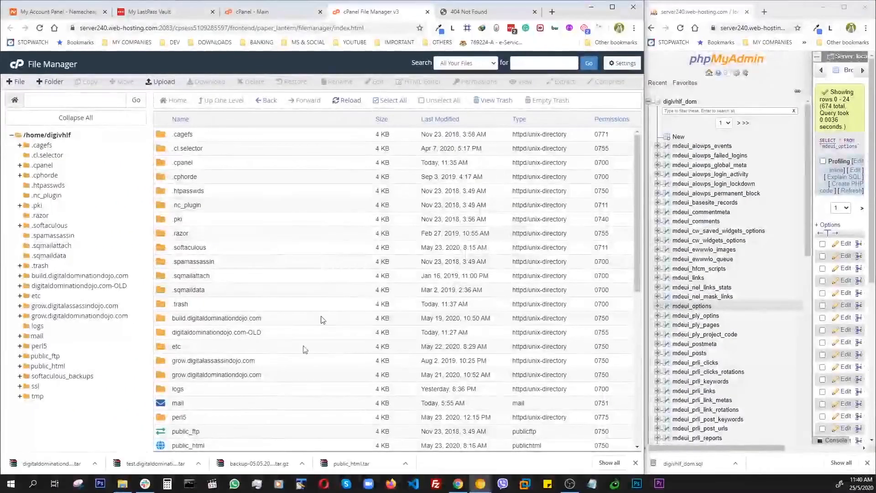
Permanently delete the build.digitaldominationdojo.com and digitaldominationdojo.com-OLD folders from the home directory, skipping the trash
click(159, 319)
click(160, 318)
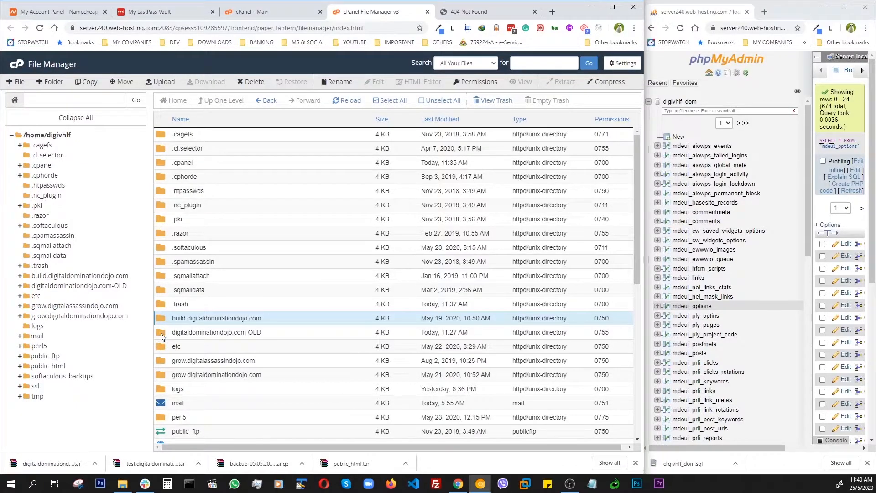
ctrl+click(161, 337)
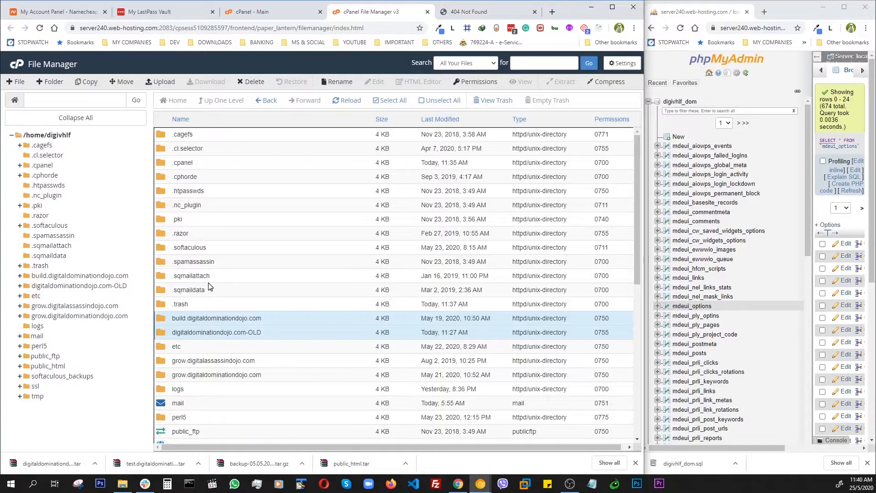
click(252, 83)
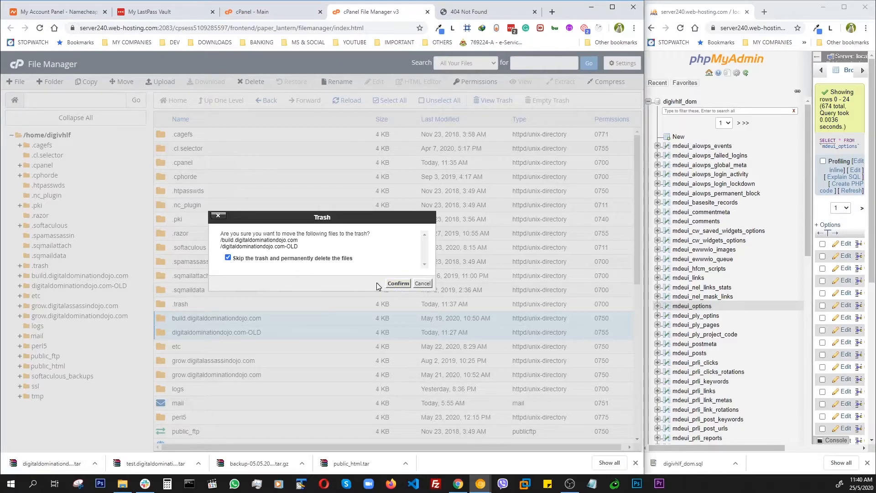
click(399, 283)
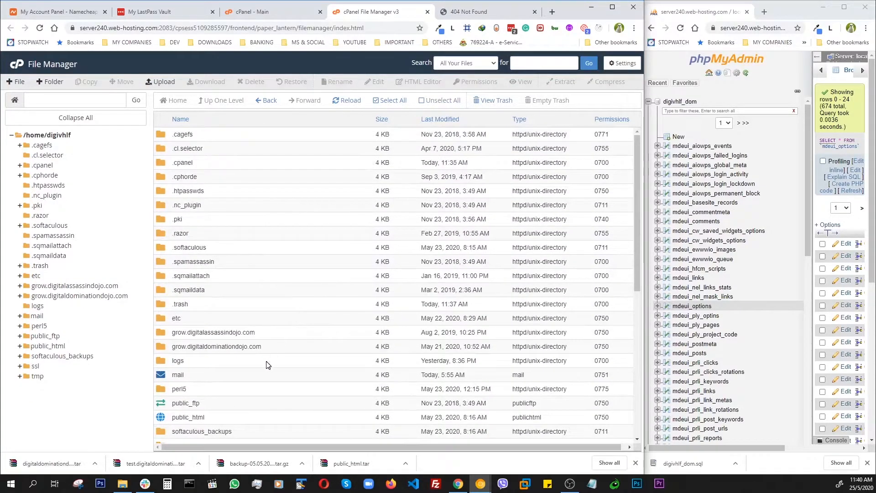
Reload the home directory listing and examine the remaining folders and archives
scroll(299, 307, down, 4)
scroll(297, 303, up, 4)
scroll(297, 303, down, 4)
scroll(298, 303, up, 4)
click(344, 100)
scroll(319, 261, down, 5)
scroll(319, 260, up, 5)
scroll(319, 262, down, 5)
scroll(319, 266, up, 5)
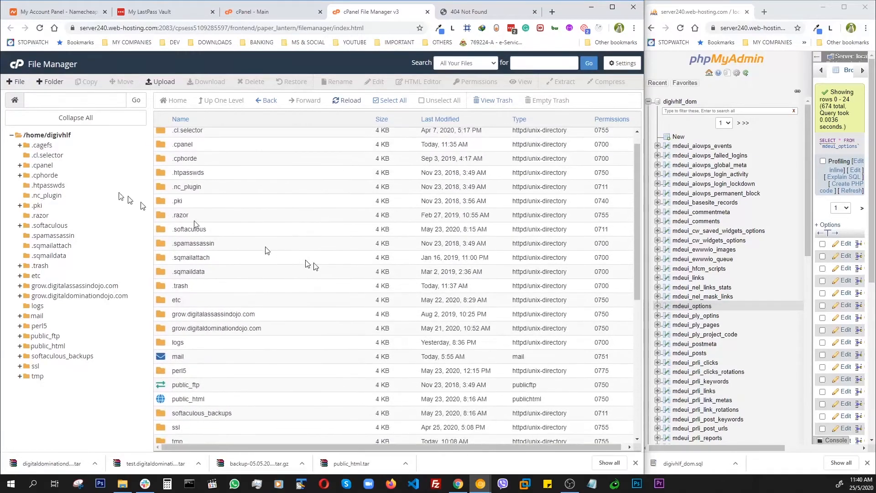
View the contents of the .trash folder, and refresh the cPanel main page to check the account's file usage
click(39, 265)
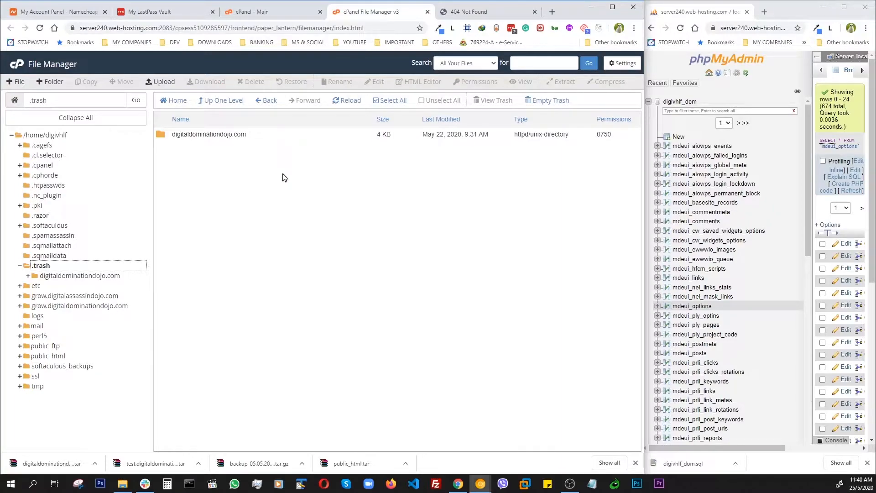
click(242, 12)
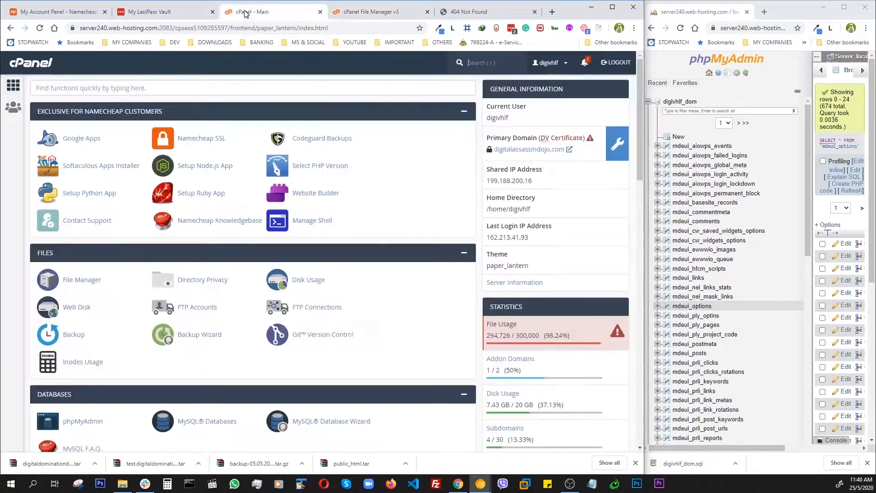
click(39, 28)
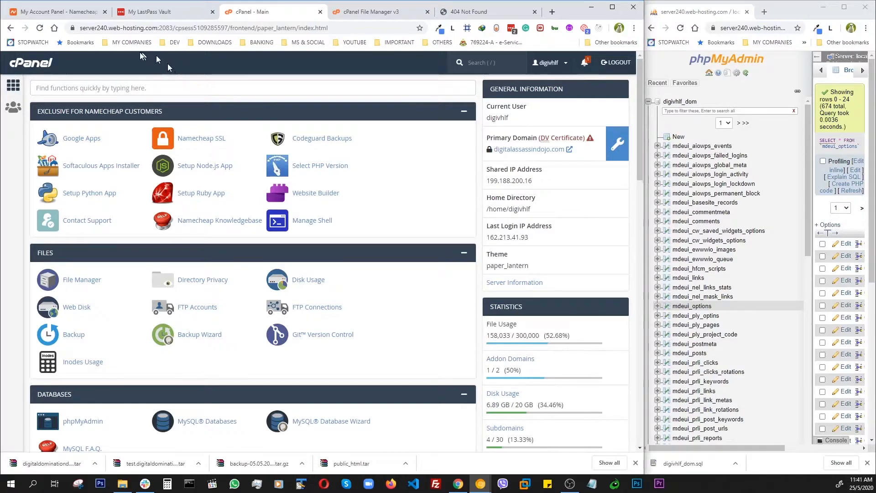
click(360, 14)
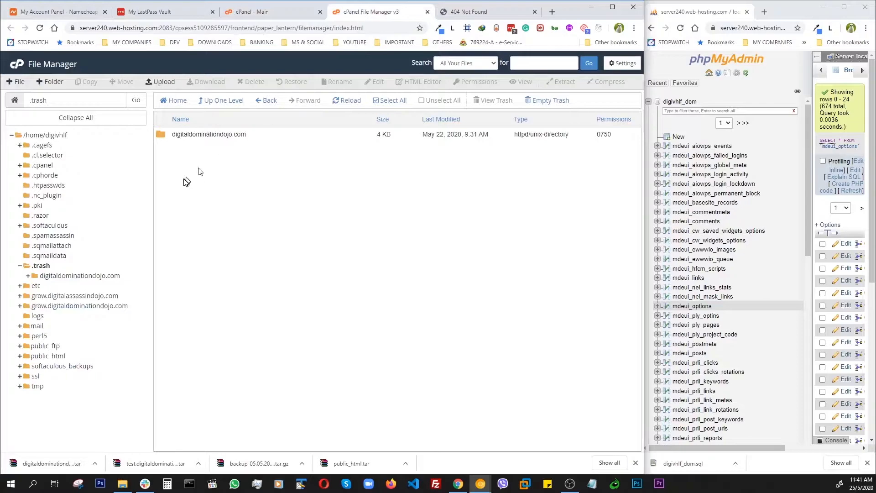
Try to restore the trashed digitaldominationdojo.com folder to its original location
click(237, 134)
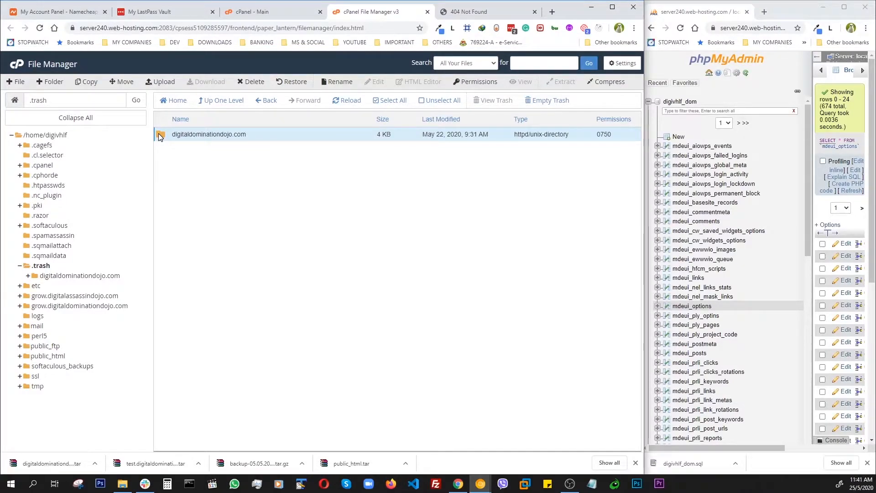
click(293, 82)
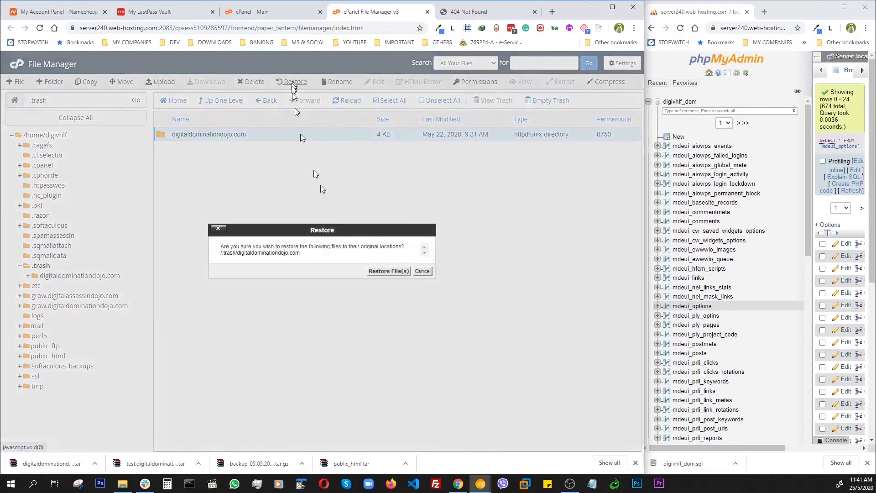
click(388, 273)
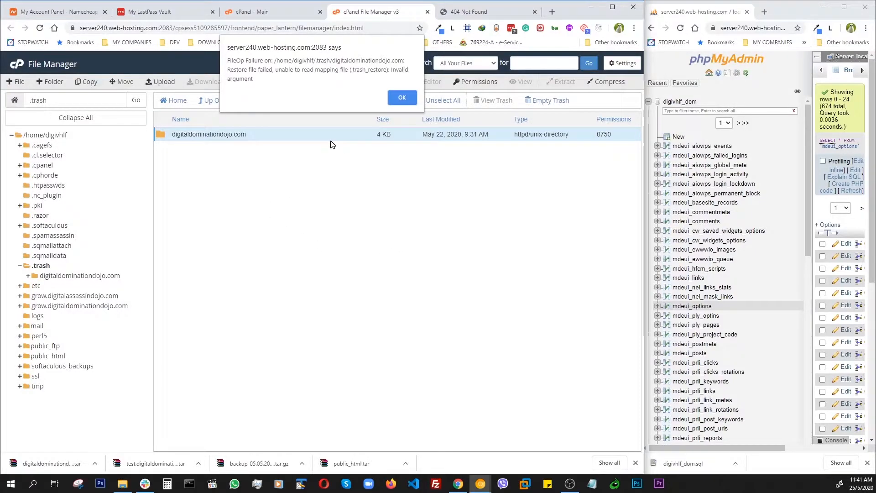
click(402, 97)
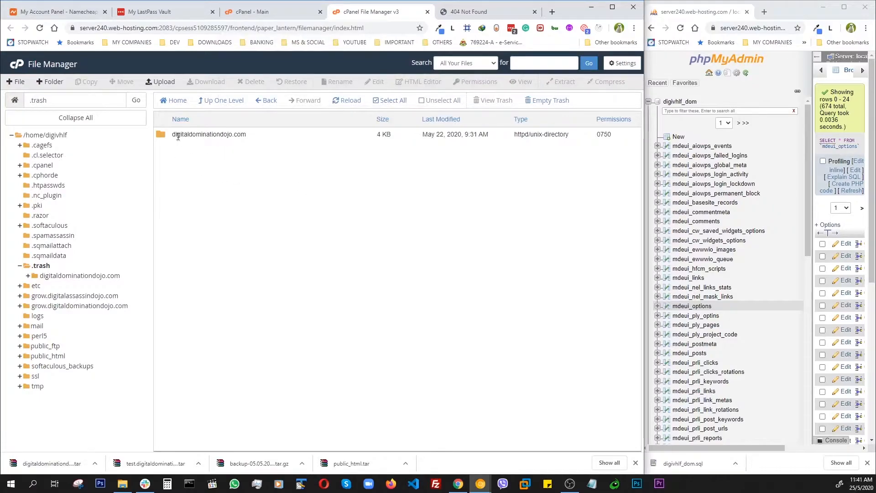
Delete the digitaldominationdojo.com folder from the trash, trying once more to restore it meanwhile
click(167, 137)
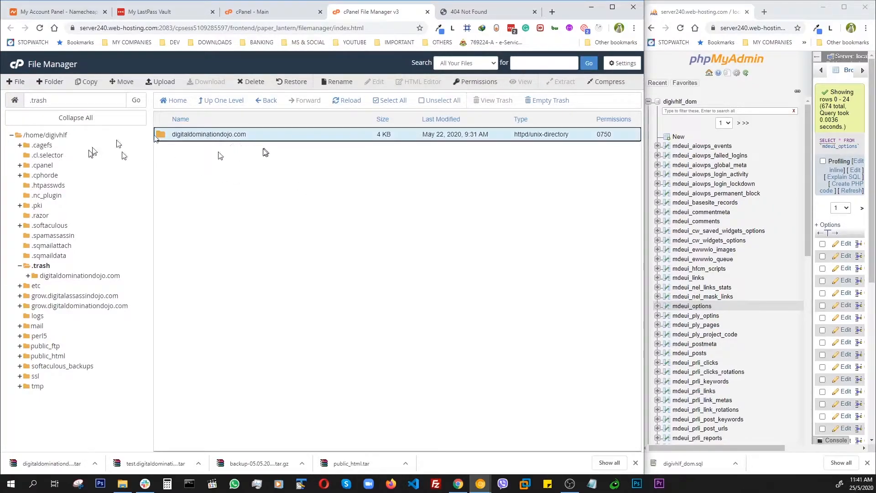
click(258, 82)
click(386, 271)
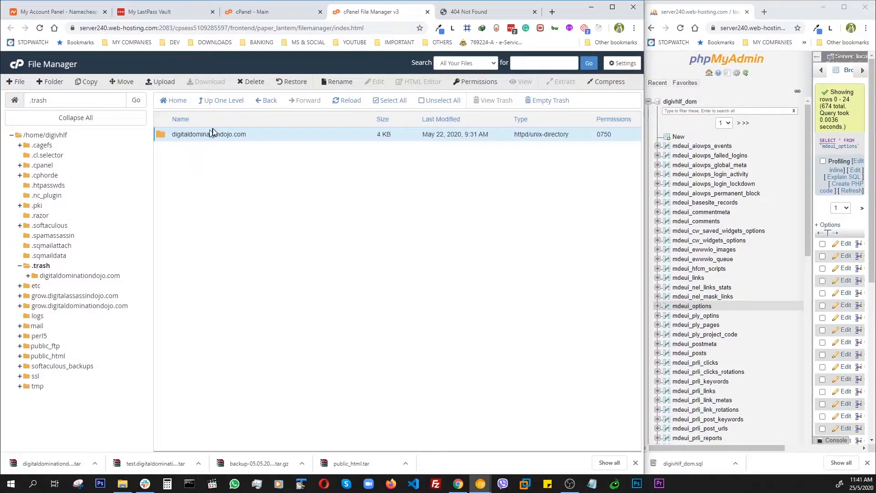
click(296, 84)
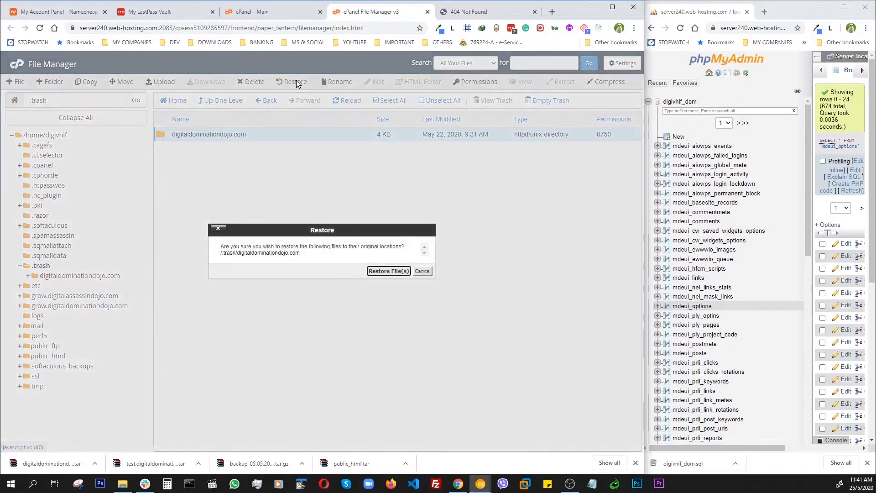
click(384, 270)
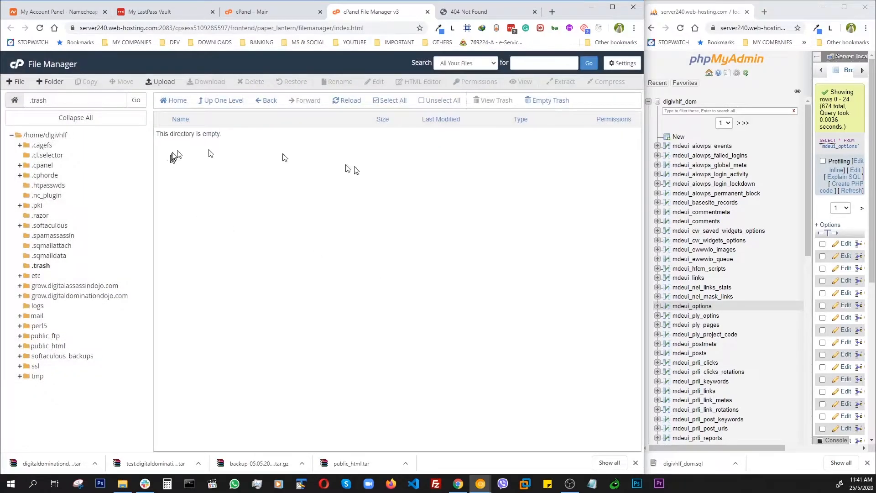
Refresh the cPanel main page to recheck the account's file usage, and return to File Manager, dismissing the restore alert
click(256, 12)
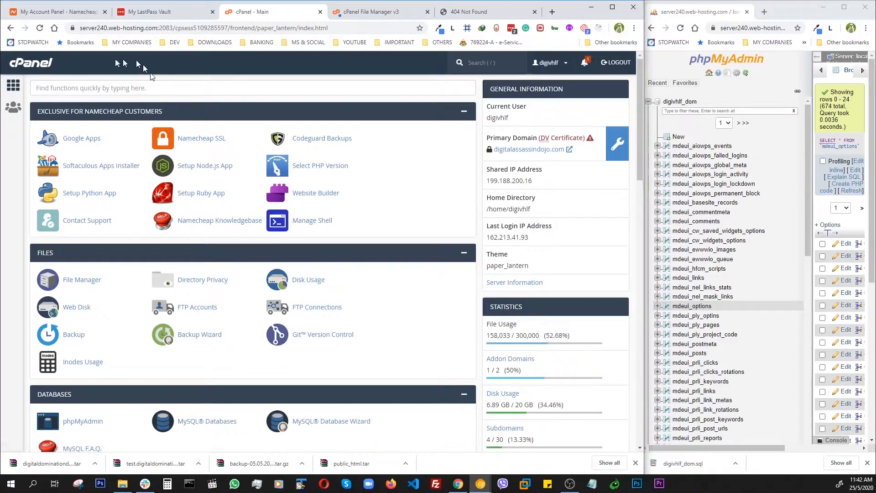
click(40, 28)
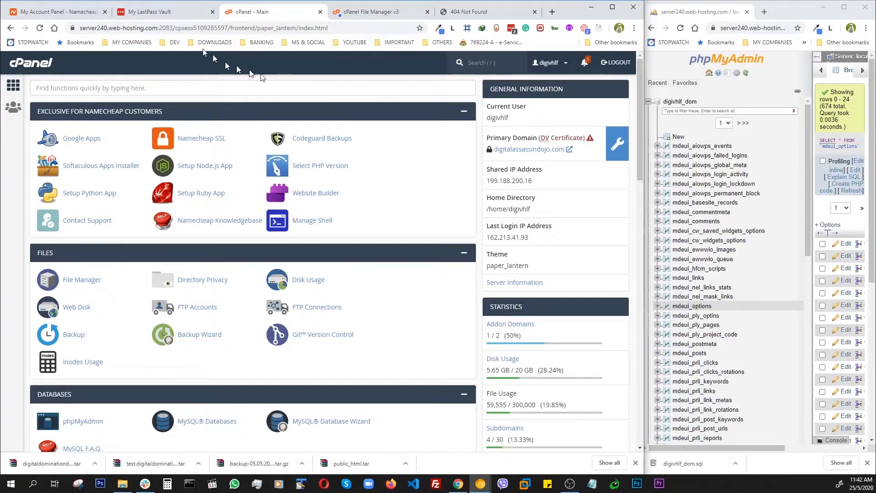
click(365, 13)
click(401, 94)
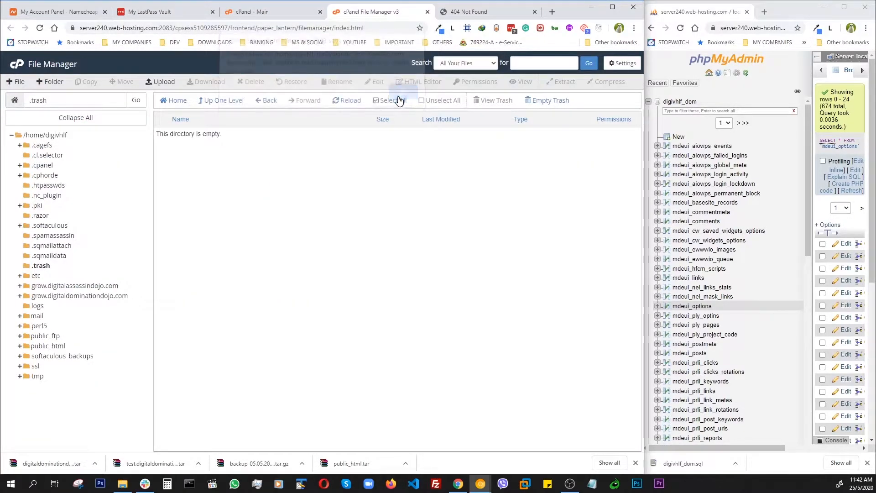
Extract the digitaldominationdojo.com.tar archive in the home directory
click(45, 135)
scroll(274, 347, down, 6)
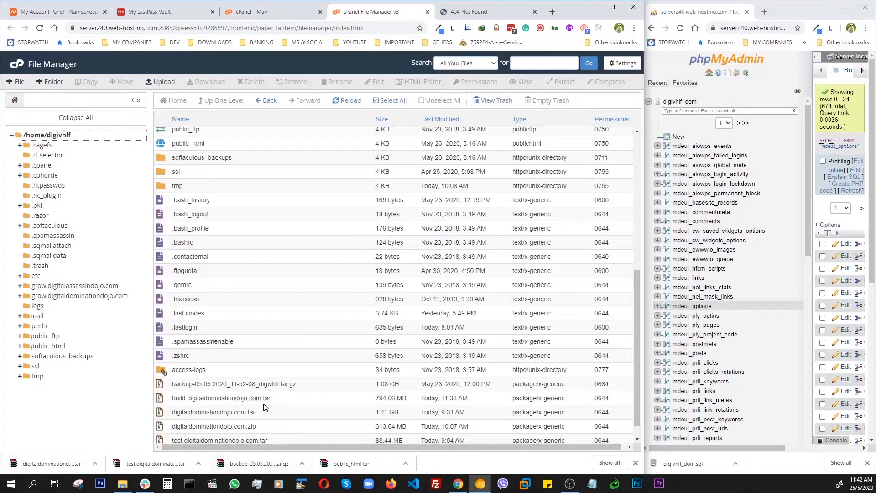
scroll(251, 424, down, 1)
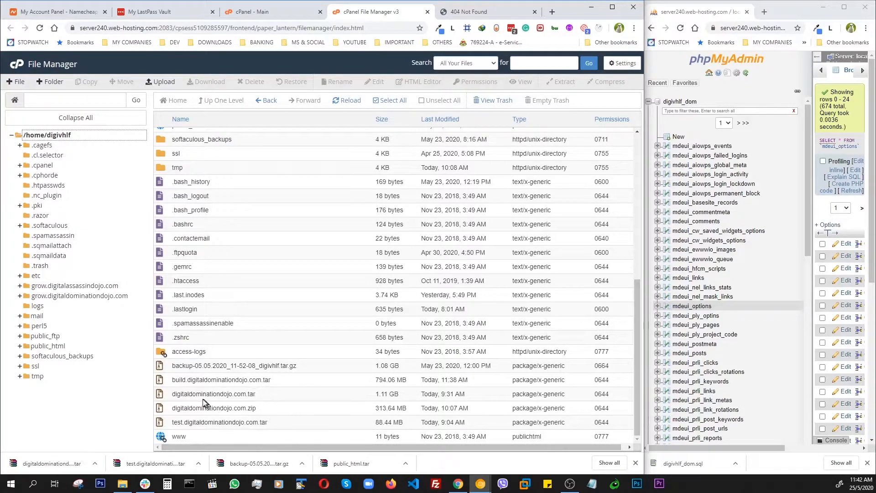
click(267, 395)
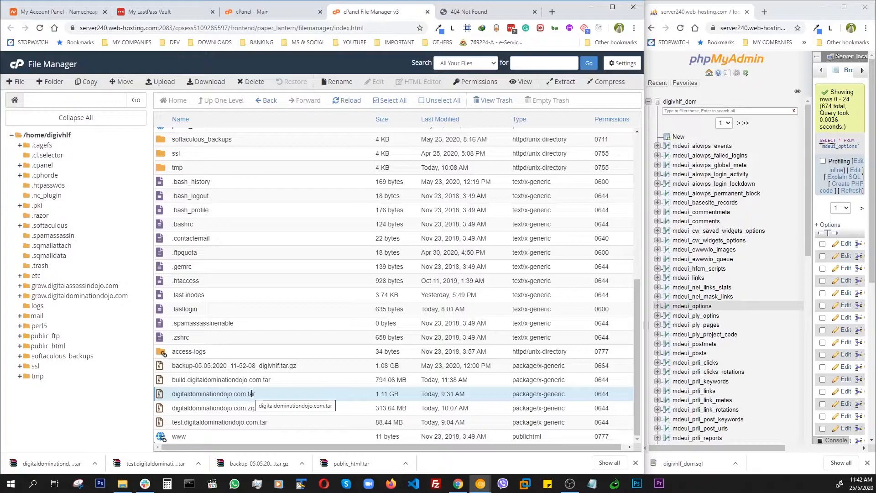
right_click(252, 393)
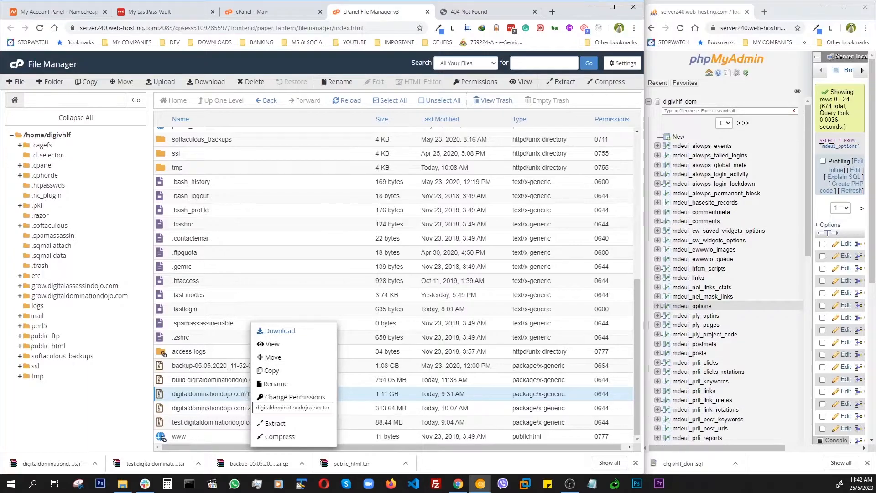
click(274, 423)
click(386, 299)
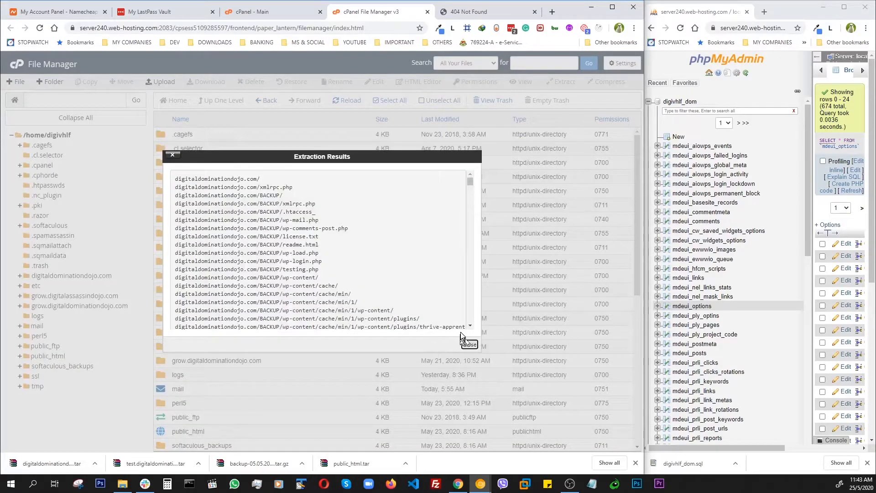
Dismiss the extraction results and reload the digitaldominationdojo.com site to check whether it loads
click(469, 345)
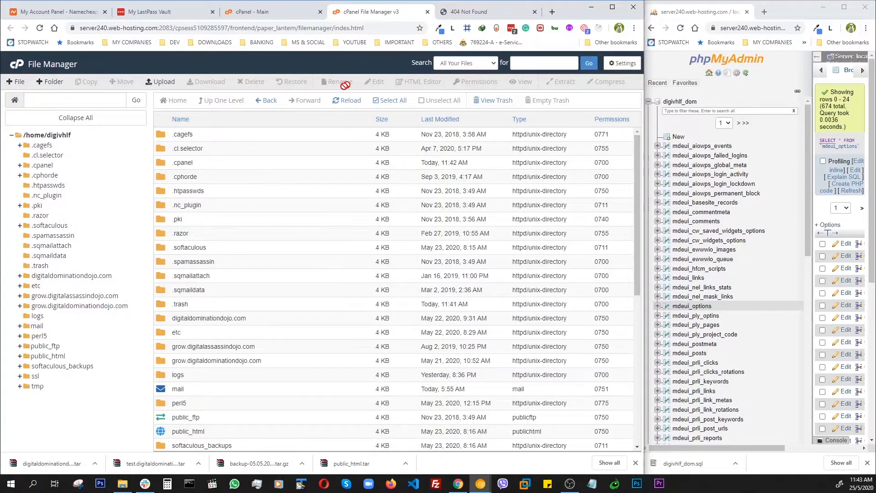
click(347, 101)
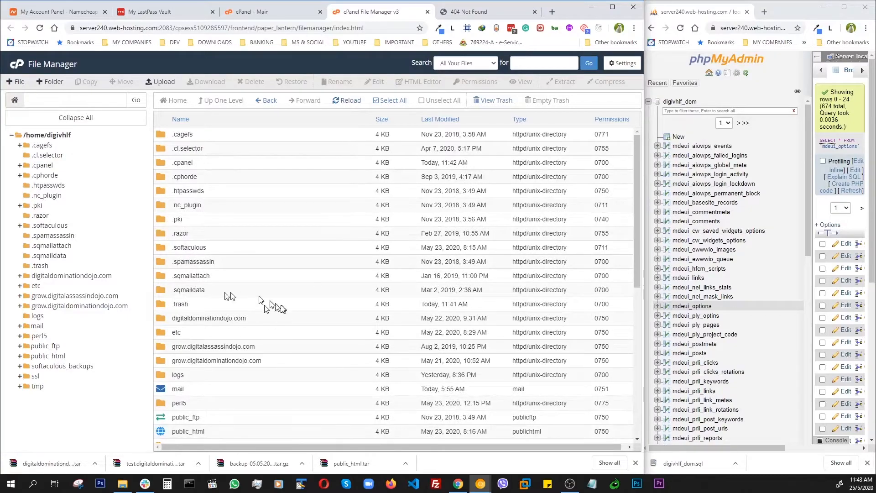
click(470, 12)
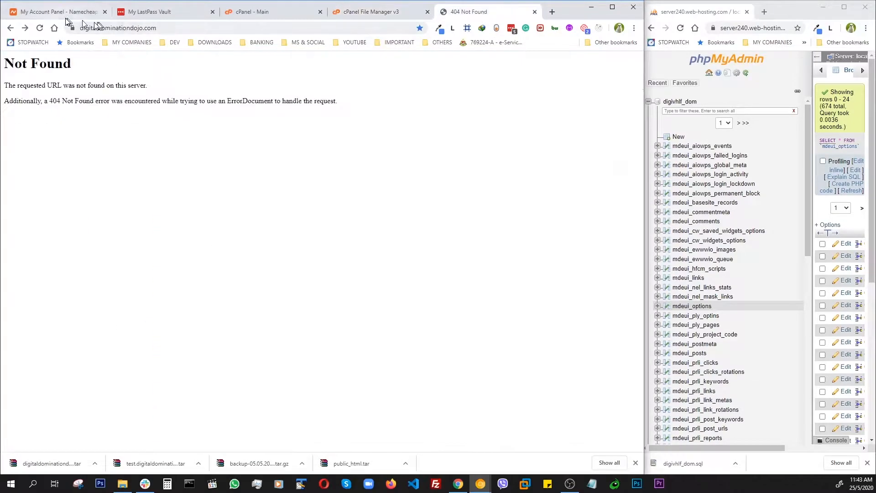
click(39, 27)
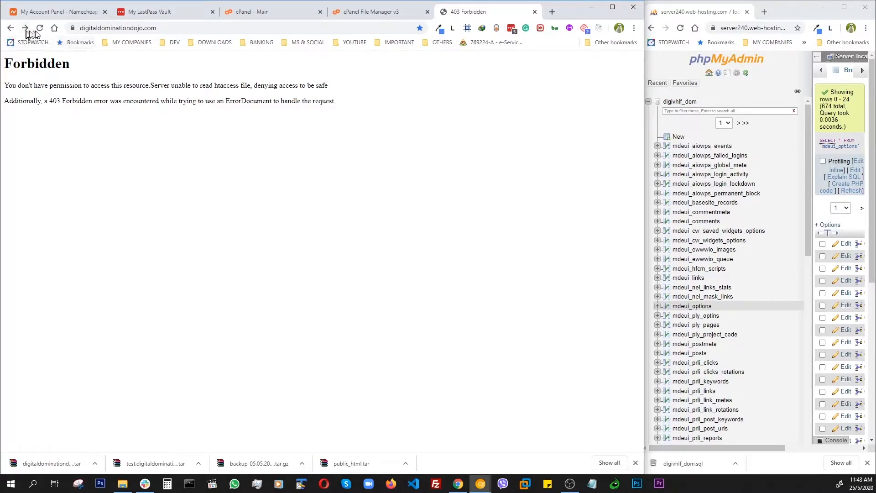
click(41, 29)
click(40, 28)
Open the browser's developer tools on the digitaldominationdojo.com page and force a fresh reload of the site
right_click(42, 155)
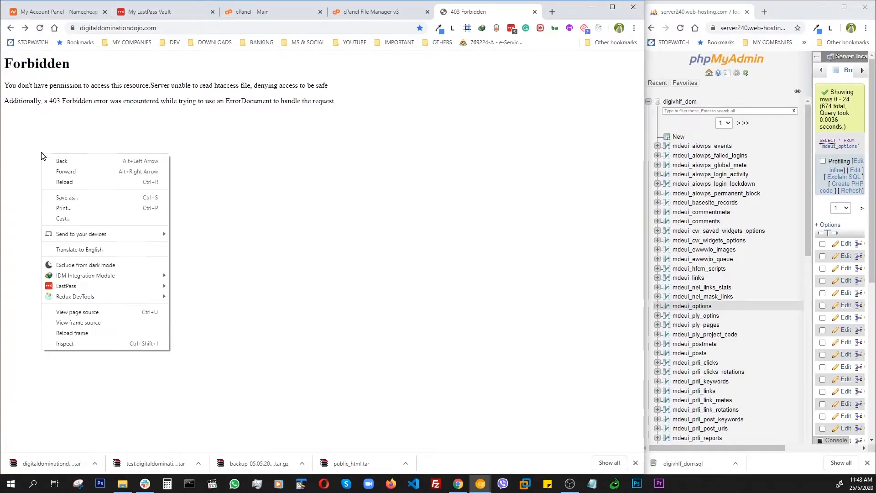
click(99, 344)
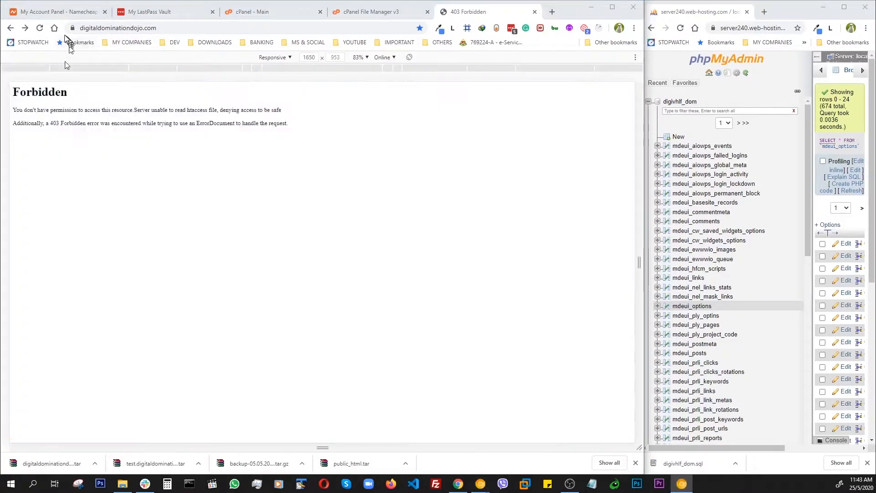
right_click(40, 27)
click(46, 67)
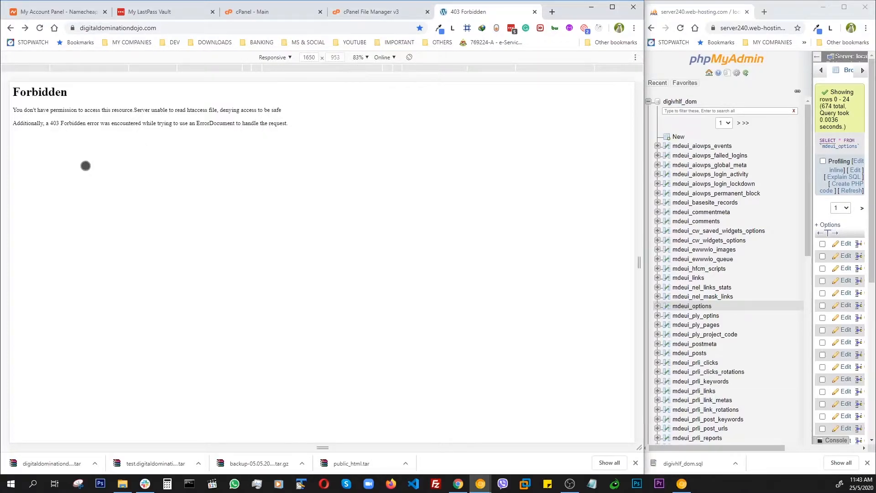
Return to File Manager and examine the extracted contents of the digitaldominationdojo.com folder
click(379, 14)
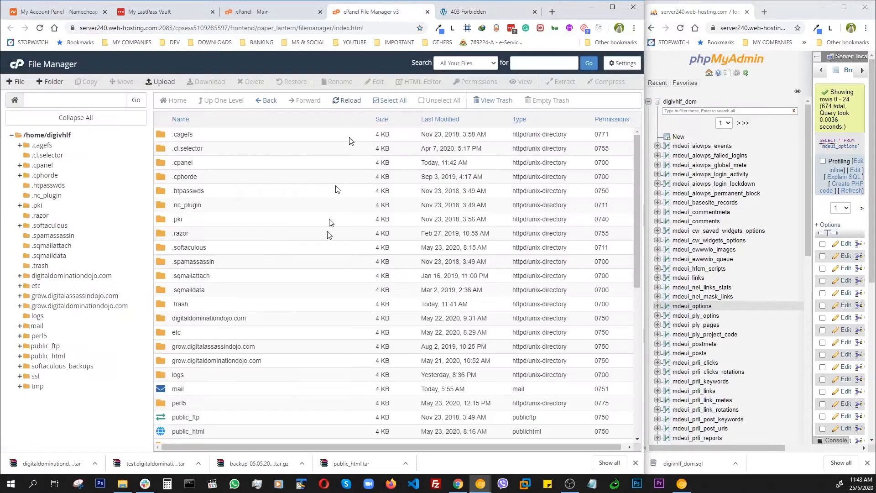
click(454, 16)
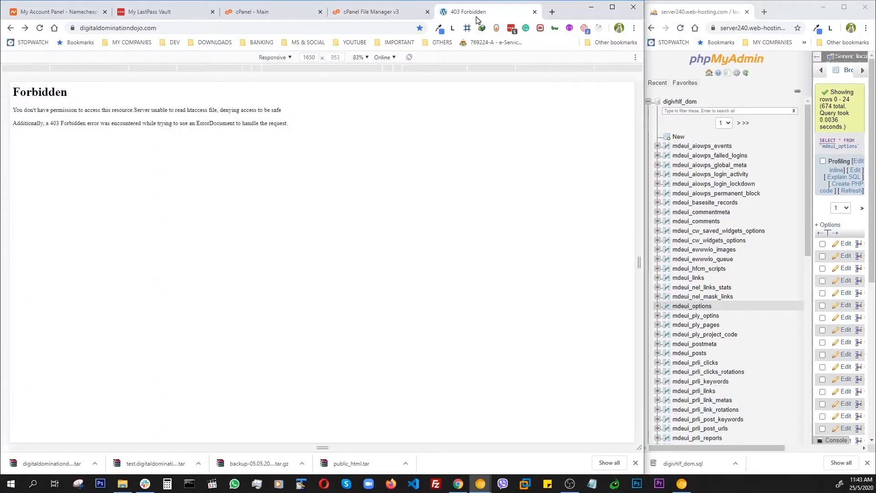
click(372, 16)
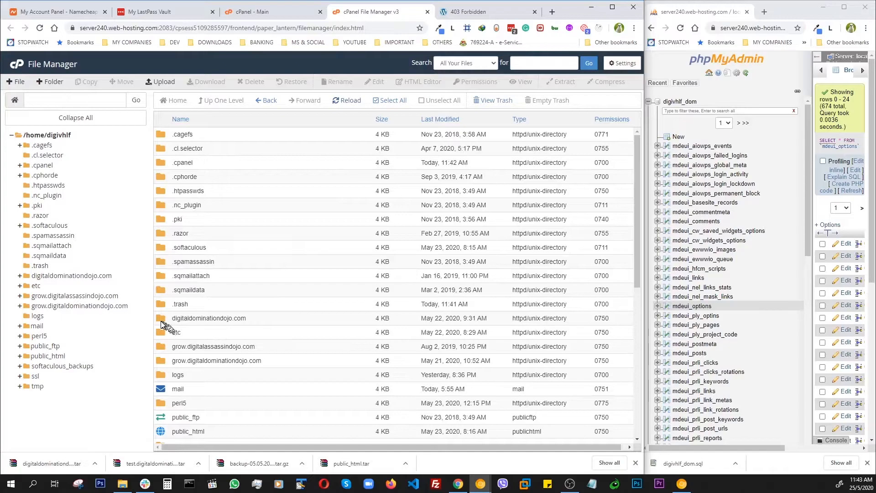
double_click(158, 319)
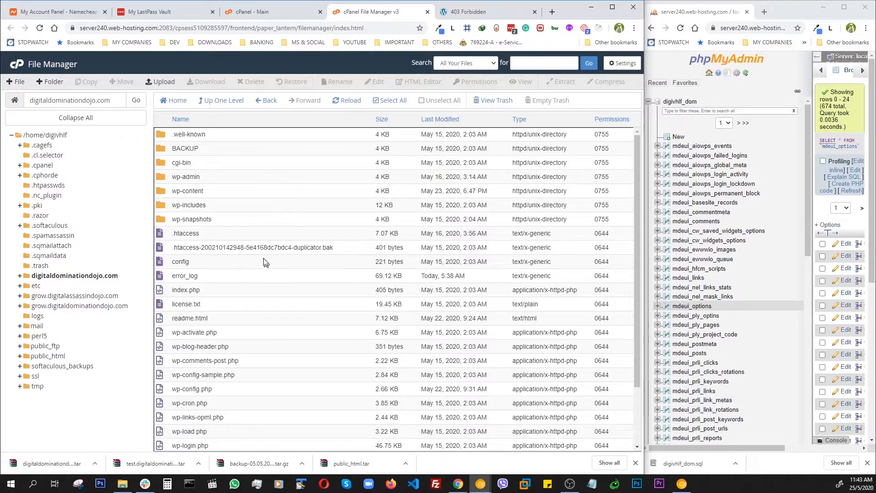
Set the permissions of the digitaldominationdojo.com folder in the home directory to 0755
click(47, 137)
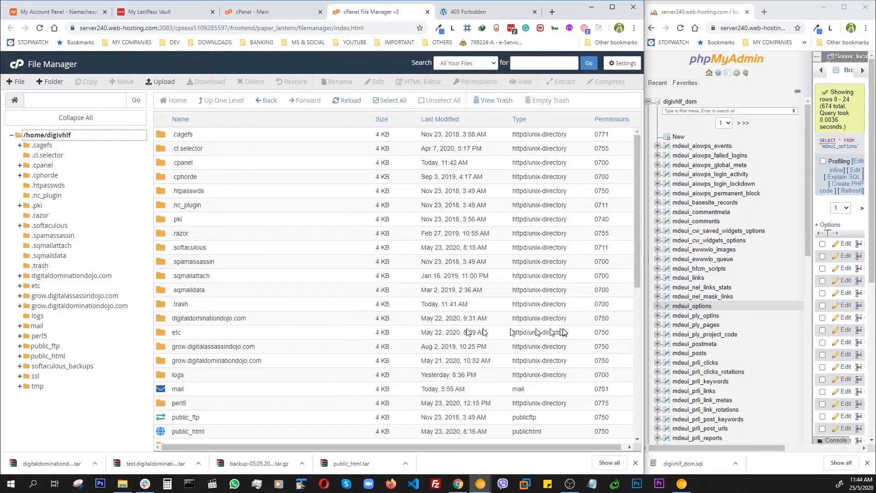
double_click(607, 320)
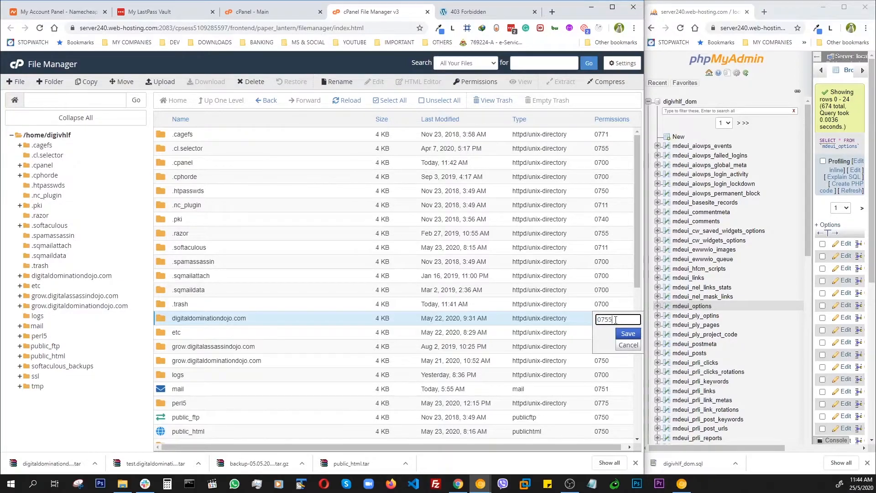
click(623, 333)
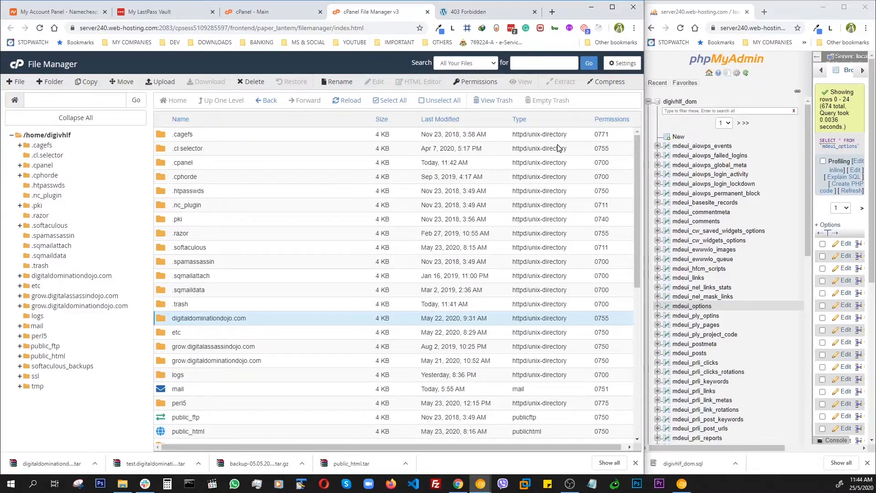
Reload the digitaldominationdojo.com site to check it with the new folder permissions, and close its page
click(472, 12)
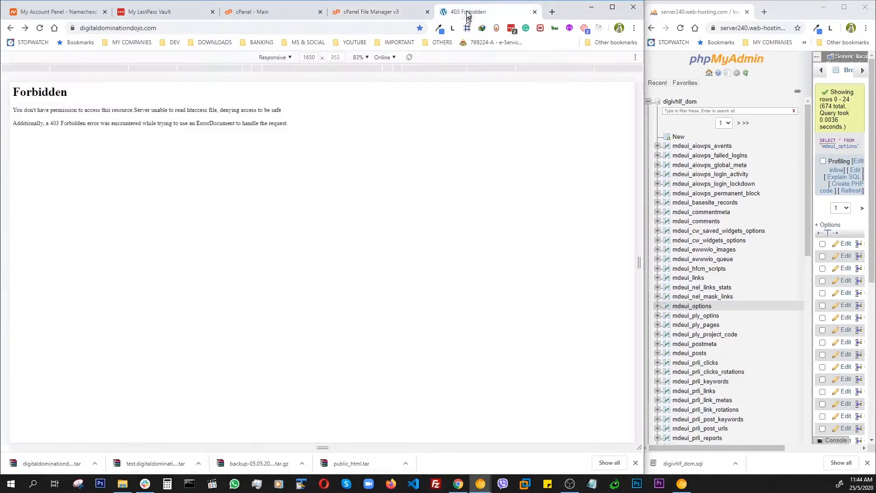
click(40, 28)
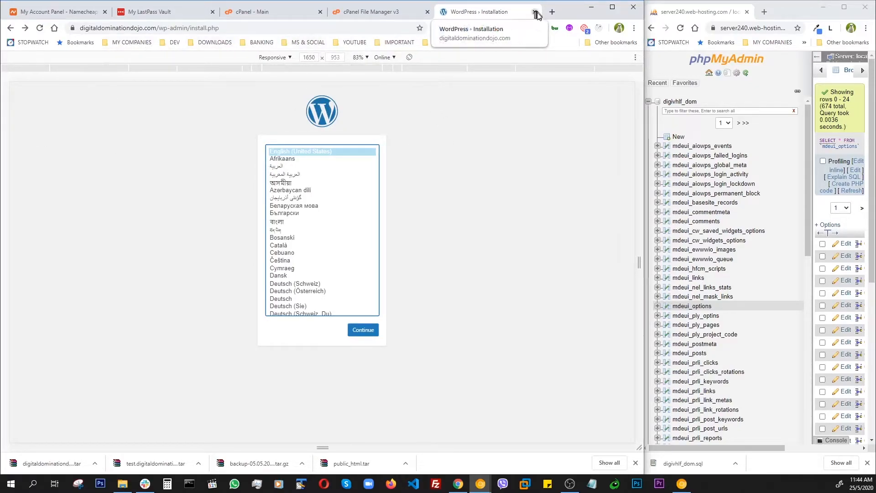
click(286, 151)
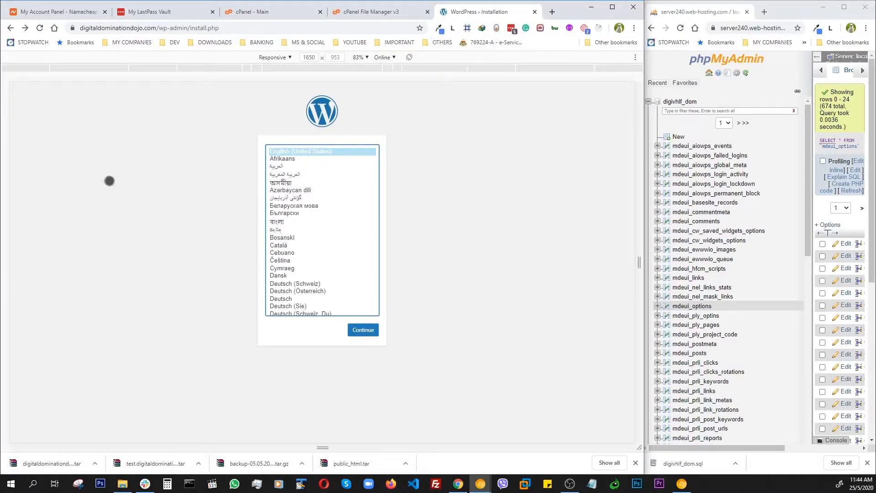
click(535, 12)
View the wp-config.php file from the digitaldominationdojo.com folder
scroll(315, 347, down, 1)
scroll(315, 348, up, 3)
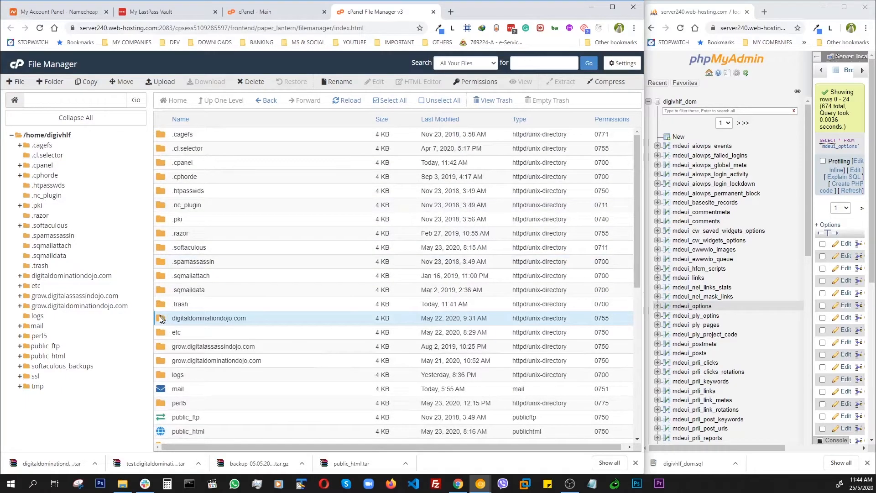
double_click(163, 322)
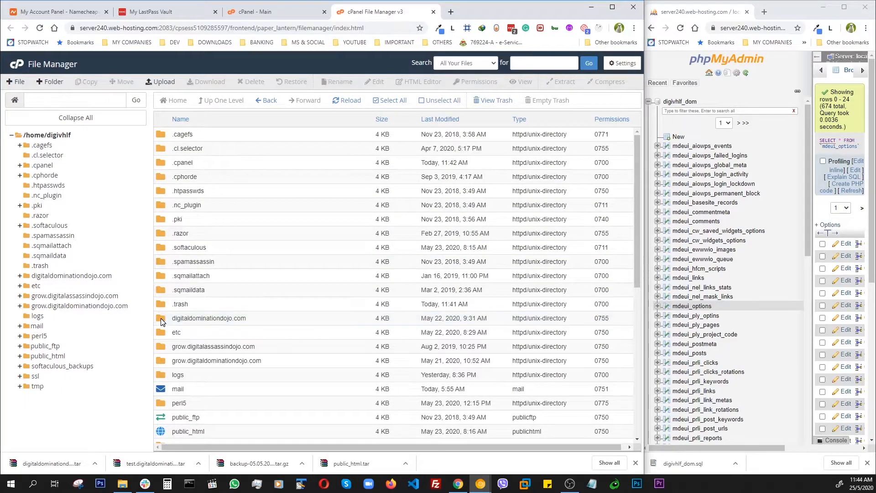
scroll(294, 332, down, 1)
scroll(280, 332, up, 1)
scroll(229, 266, down, 1)
scroll(230, 267, down, 1)
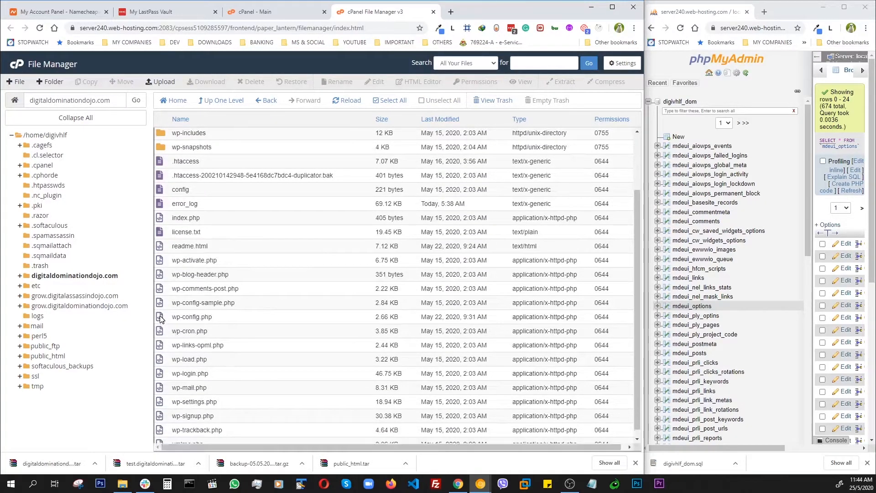
click(270, 318)
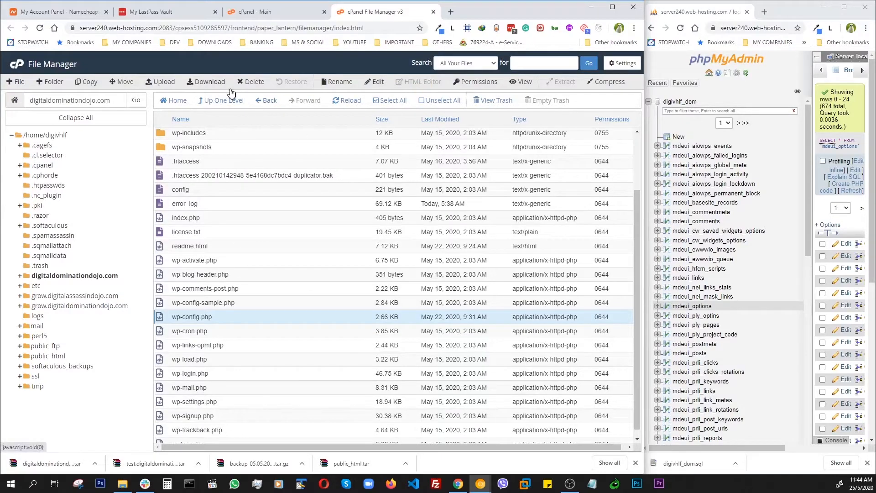
click(525, 82)
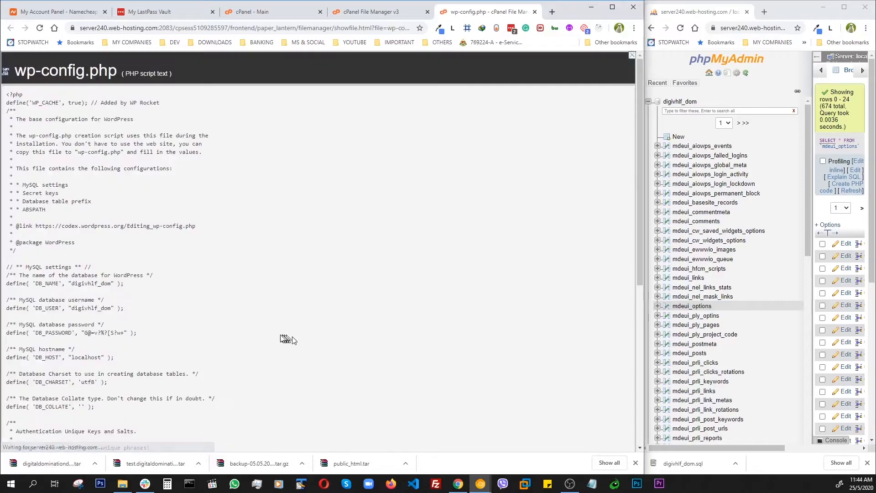
Examine the database name, database user and table prefix in wp-config.php, and close the file view
double_click(71, 310)
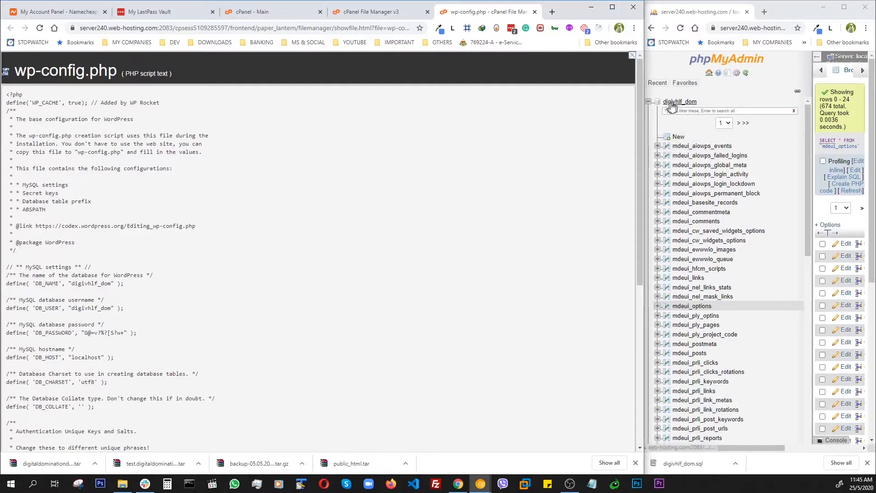
scroll(241, 274, down, 2)
scroll(241, 274, up, 2)
scroll(241, 273, down, 3)
scroll(241, 273, up, 3)
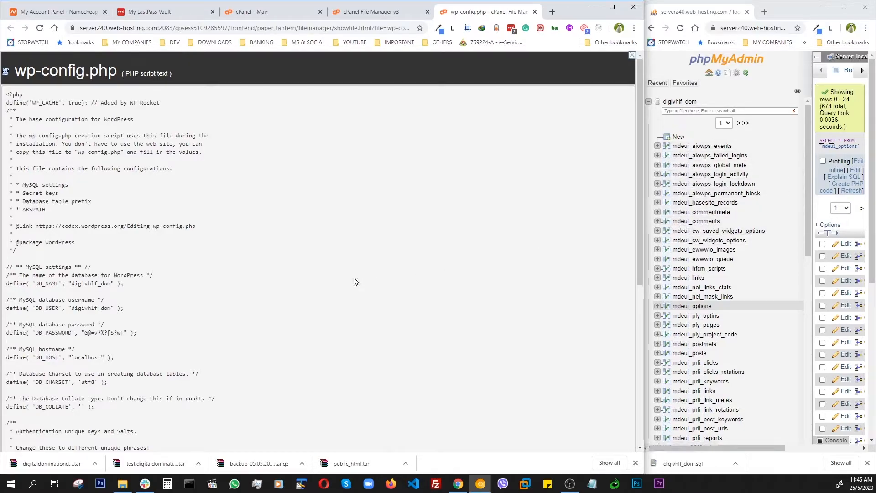
scroll(356, 280, down, 5)
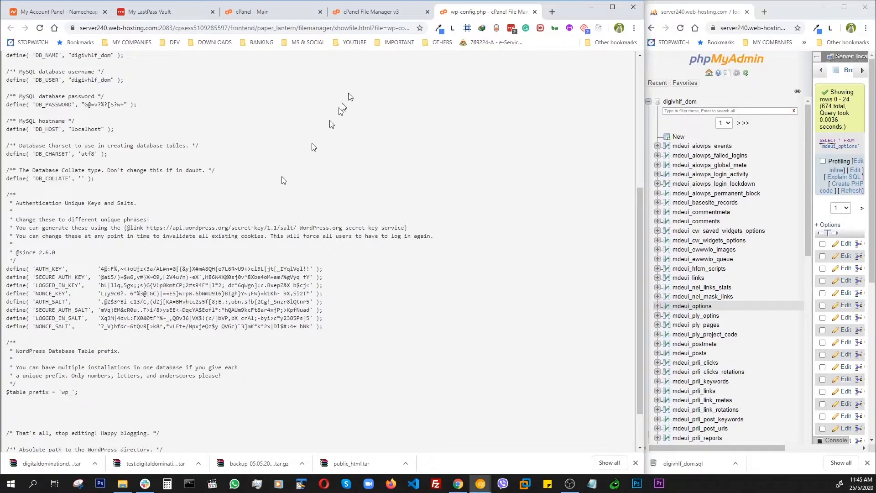
click(535, 12)
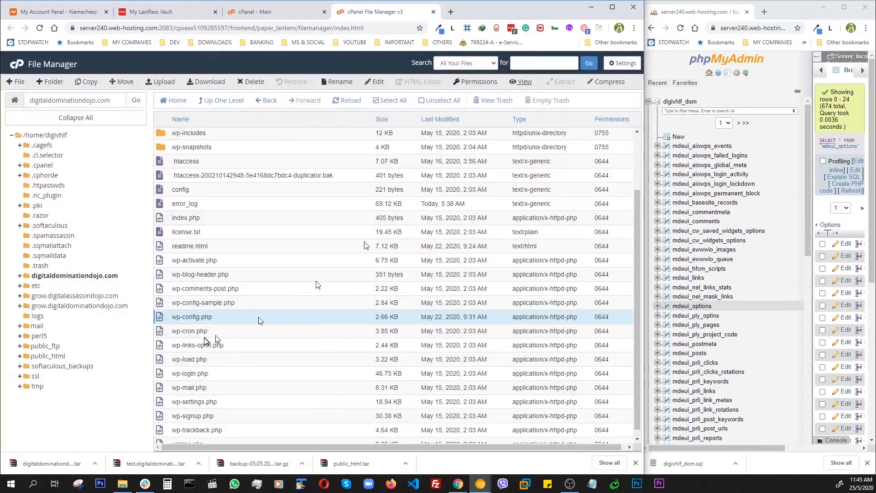
double_click(175, 316)
click(163, 321)
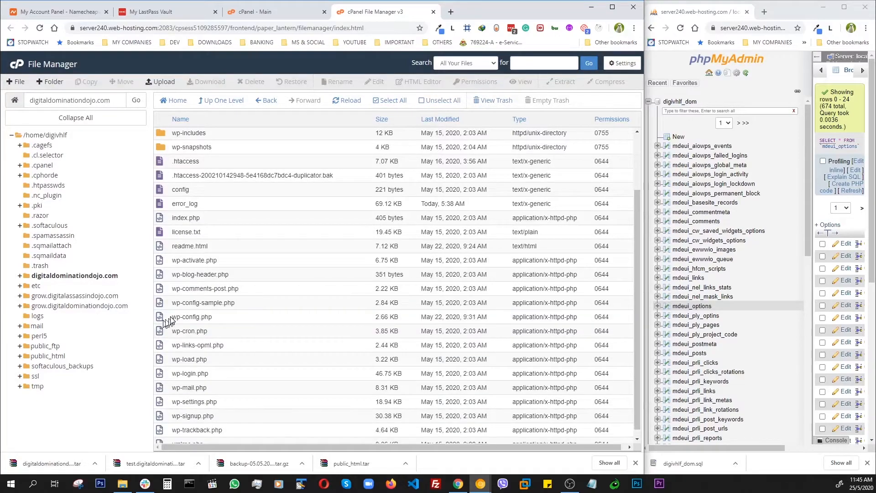
click(229, 318)
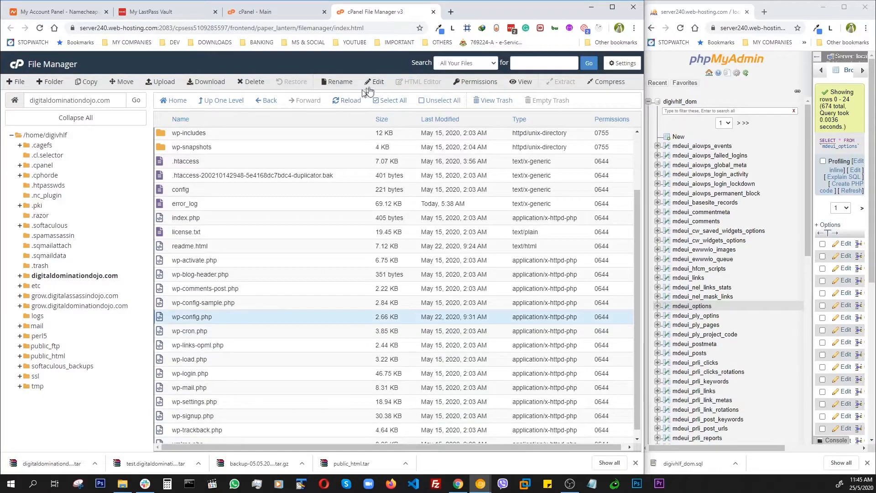
click(375, 82)
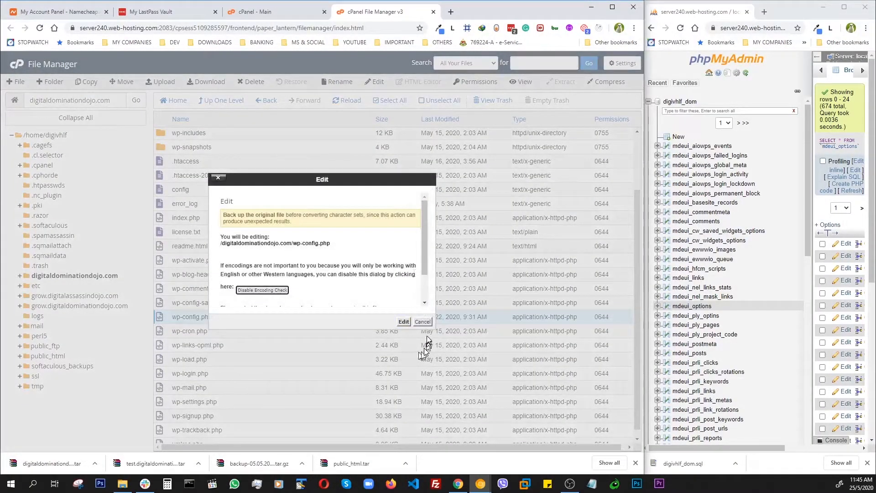
click(423, 322)
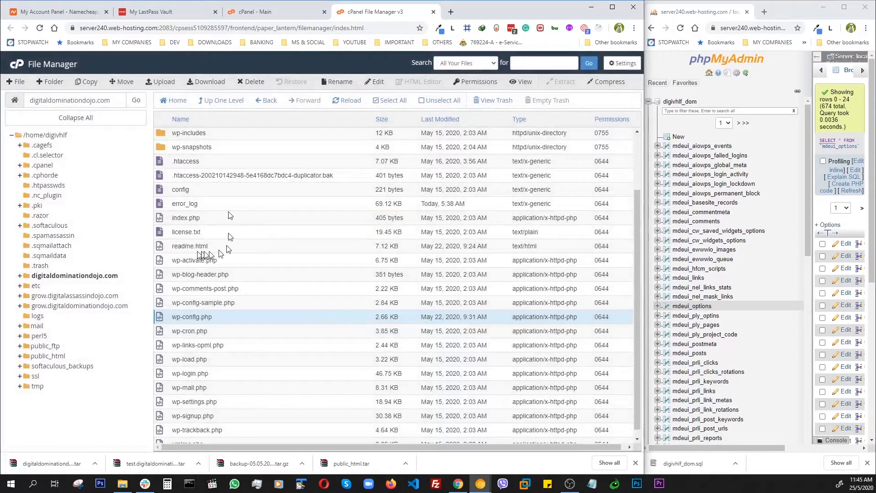
Look inside the wp-content folder of digitaldominationdojo.com, and rename that folder to wp-content-NEW
scroll(263, 202, up, 2)
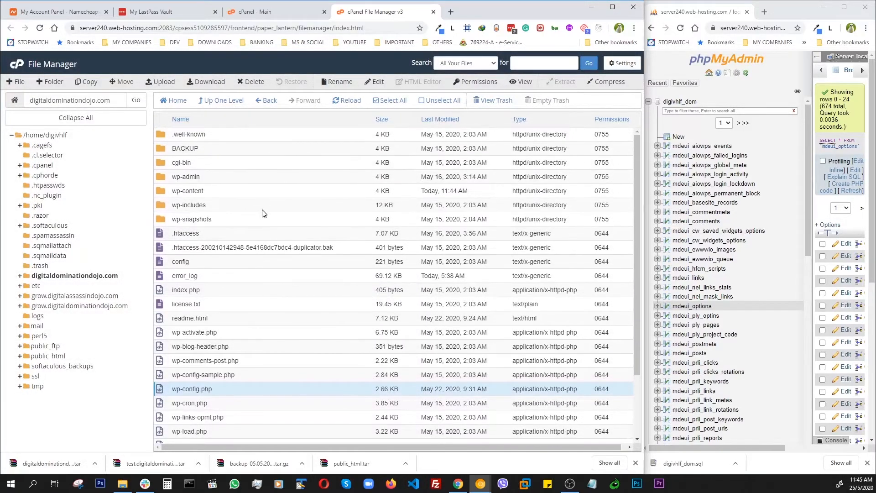
double_click(182, 191)
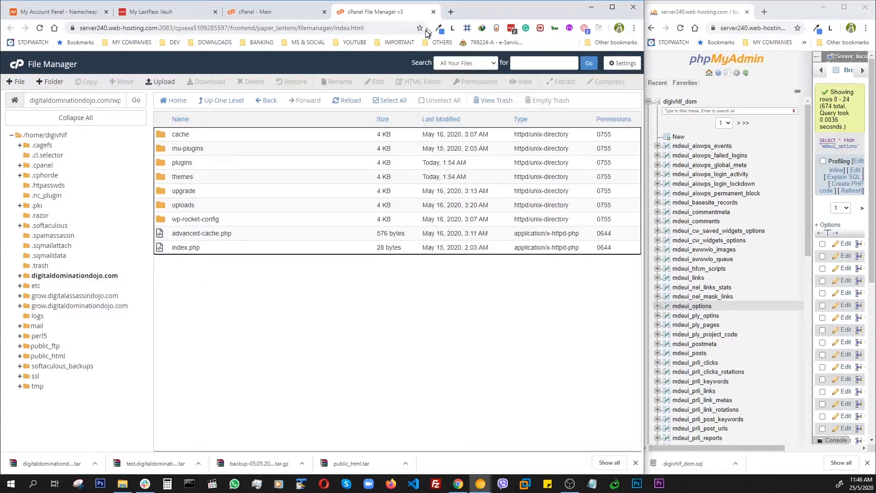
click(266, 102)
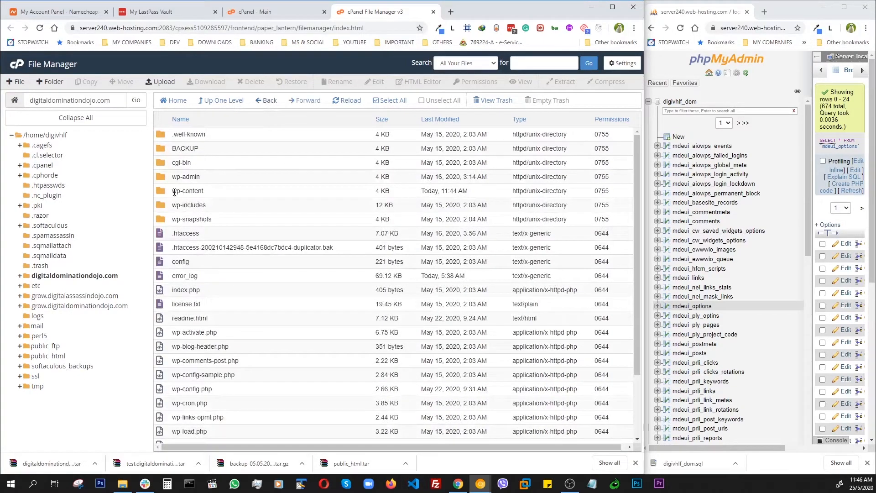
click(177, 192)
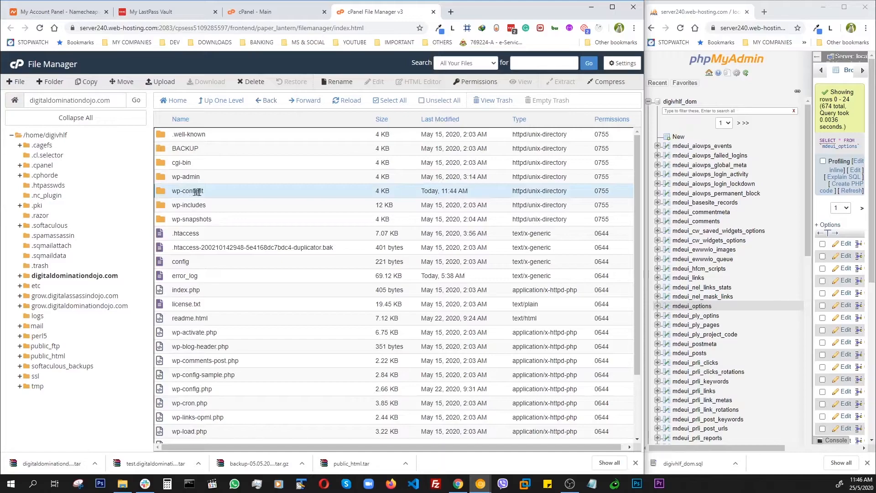
click(197, 192)
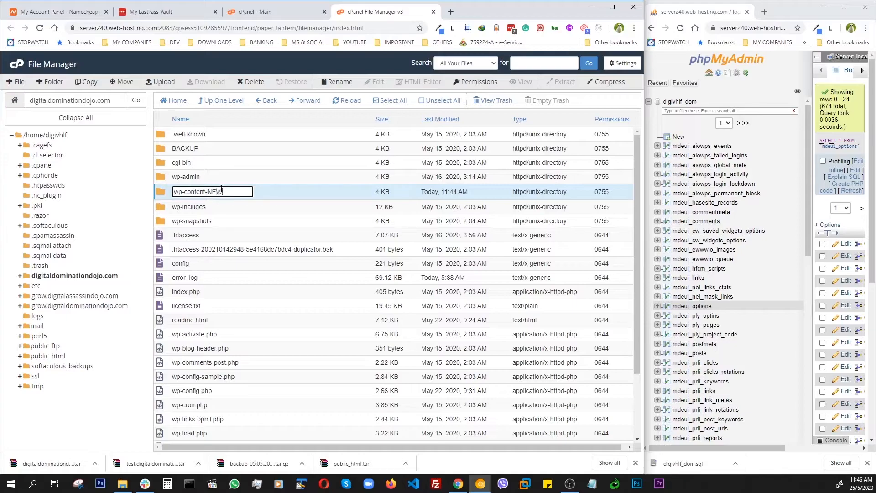
key(Return)
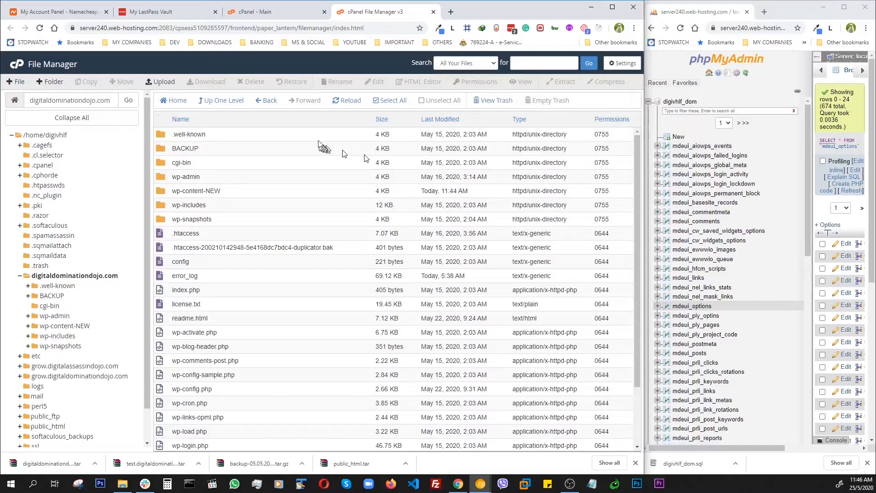
Upload wp-content.zip from the digitaldominationdojo.com folder in Downloads to the site's folder, and return to its file list
click(314, 122)
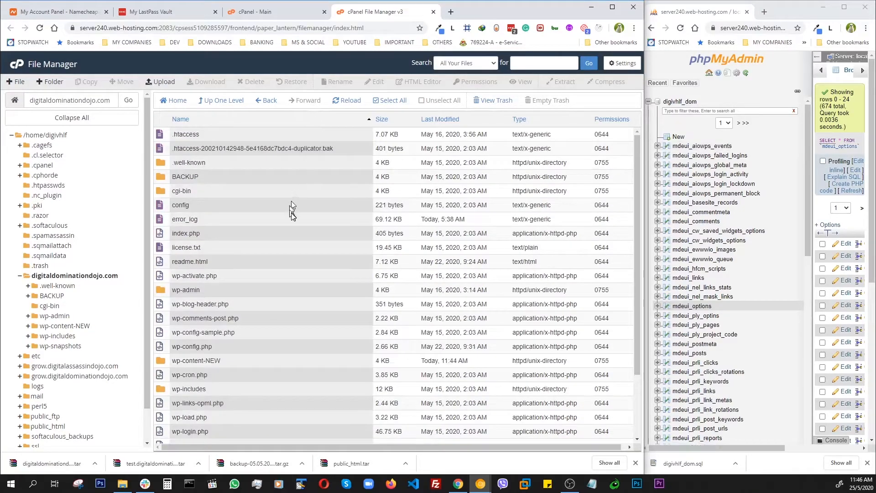
click(72, 277)
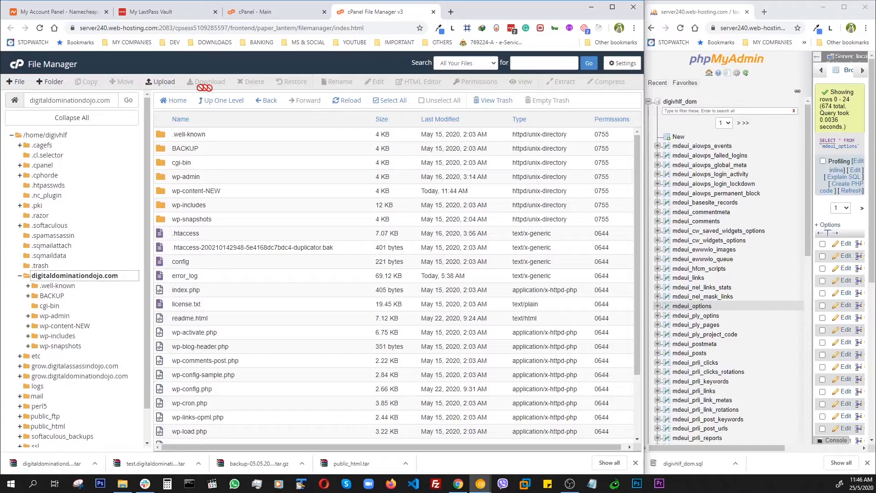
click(163, 83)
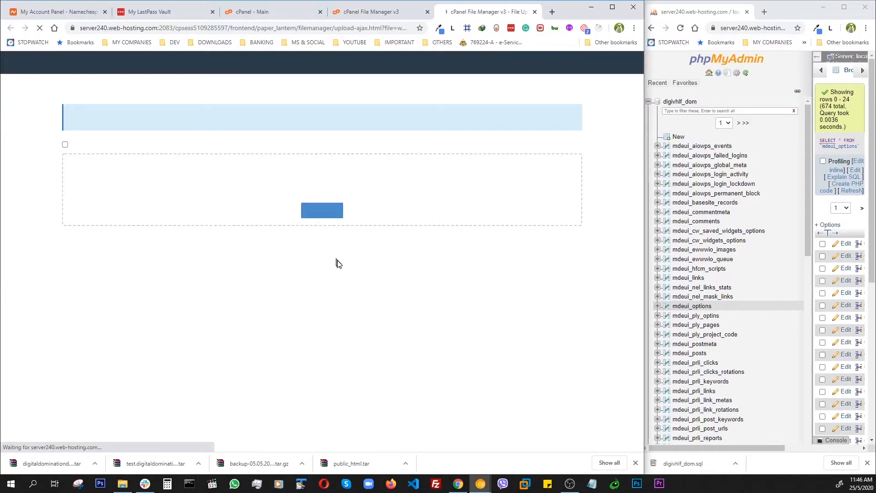
click(324, 213)
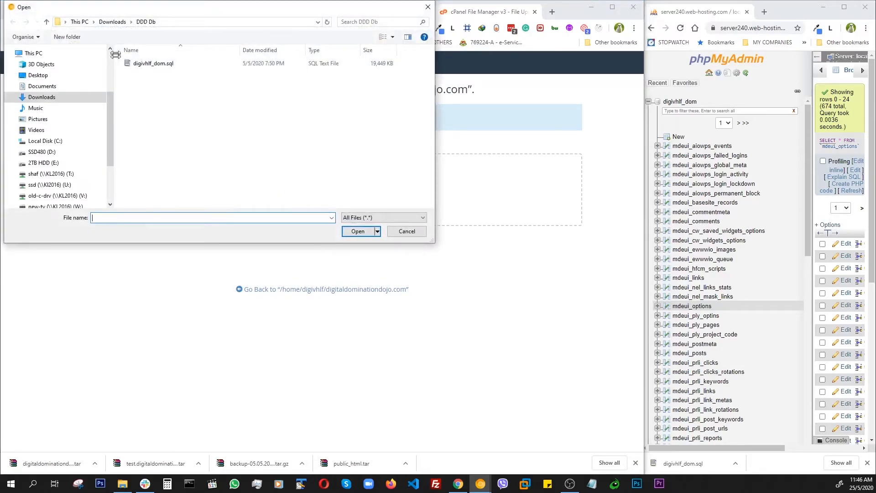
click(112, 22)
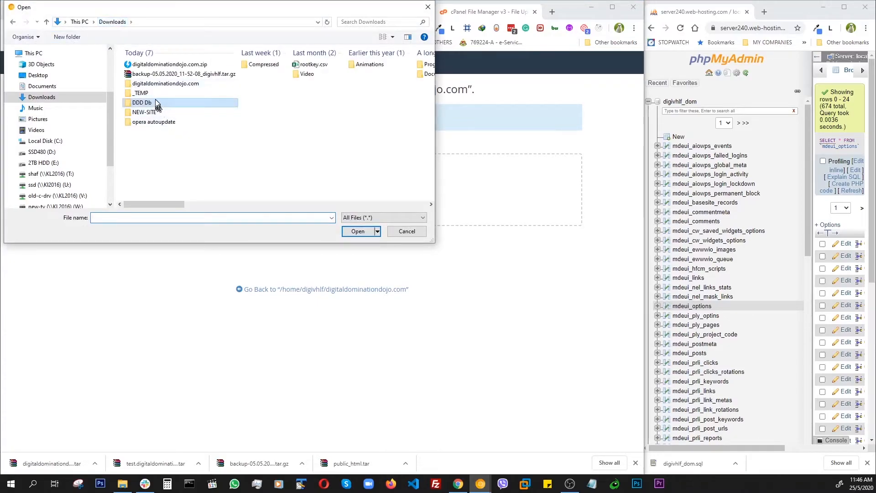
double_click(178, 83)
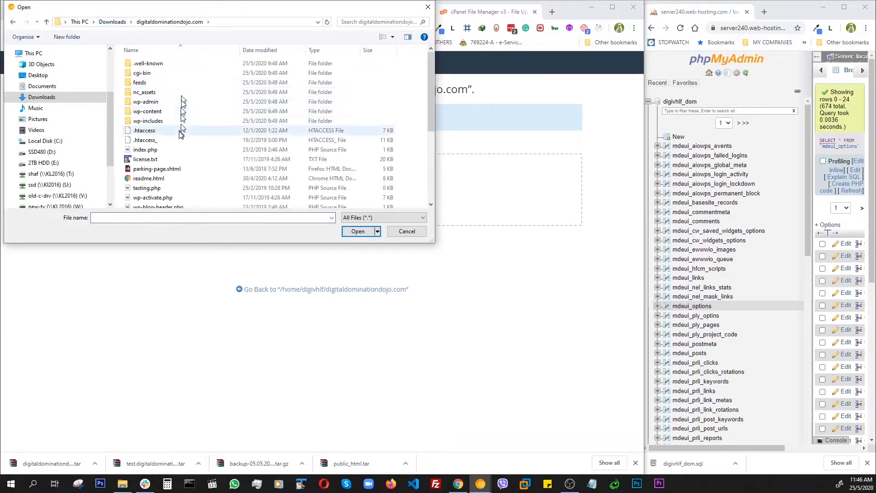
scroll(191, 161, down, 5)
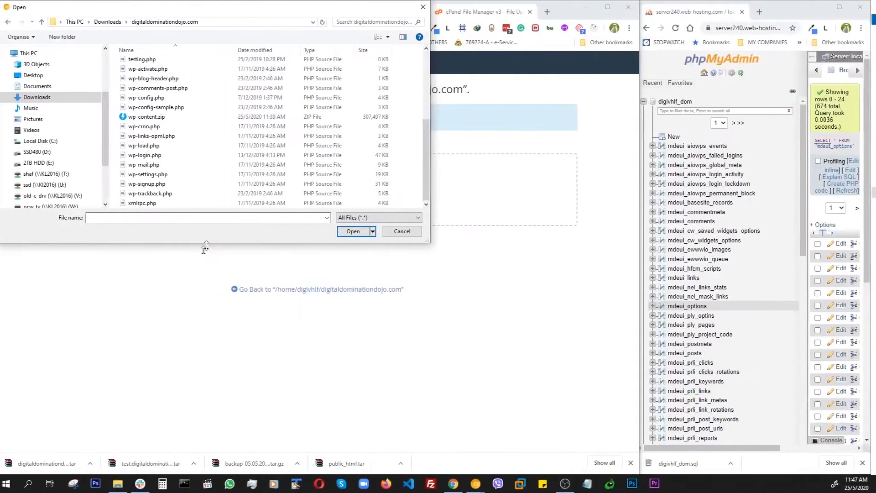
click(177, 118)
click(358, 232)
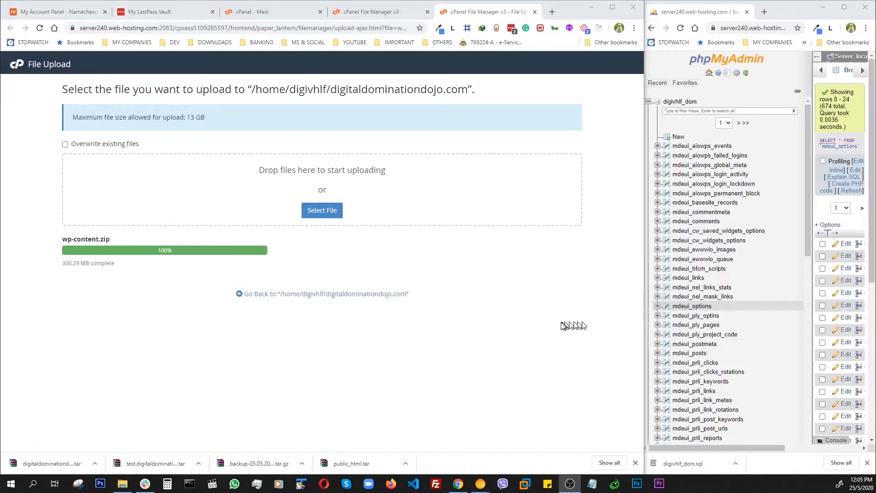
click(441, 284)
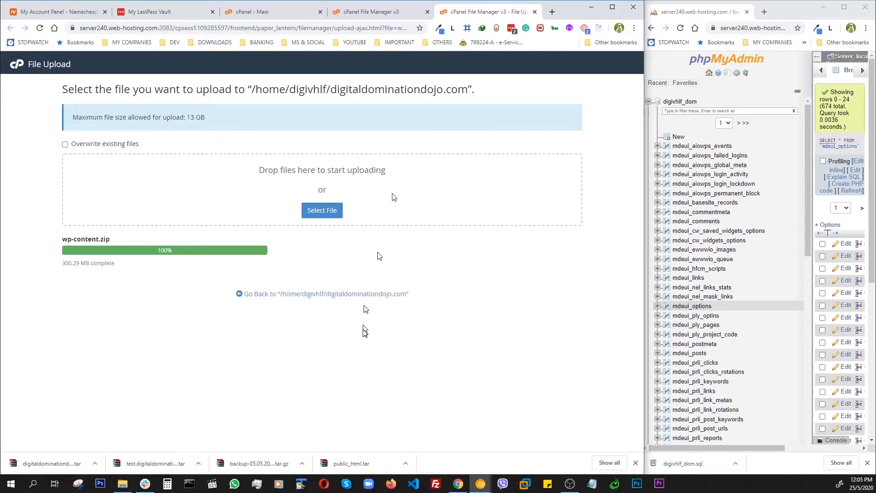
click(359, 294)
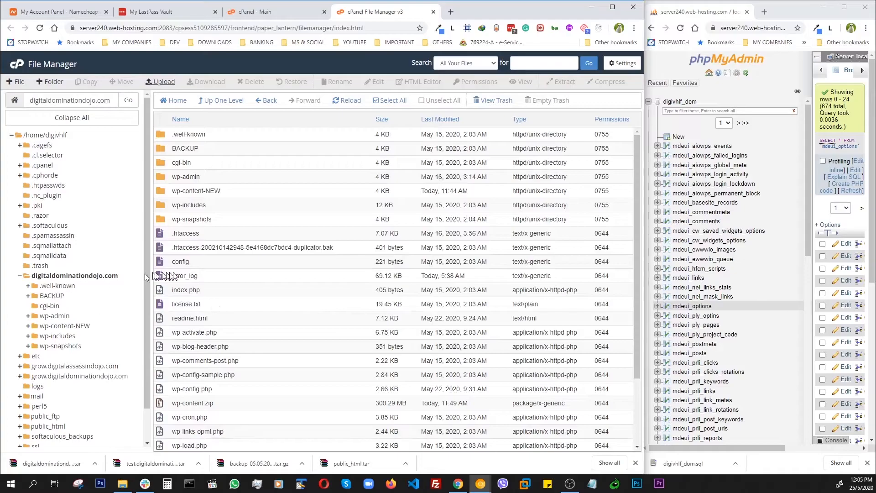
Refresh the digitaldominationdojo.com file list and locate the uploaded wp-content.zip
scroll(266, 230, down, 2)
scroll(266, 229, up, 2)
click(350, 101)
scroll(326, 202, down, 2)
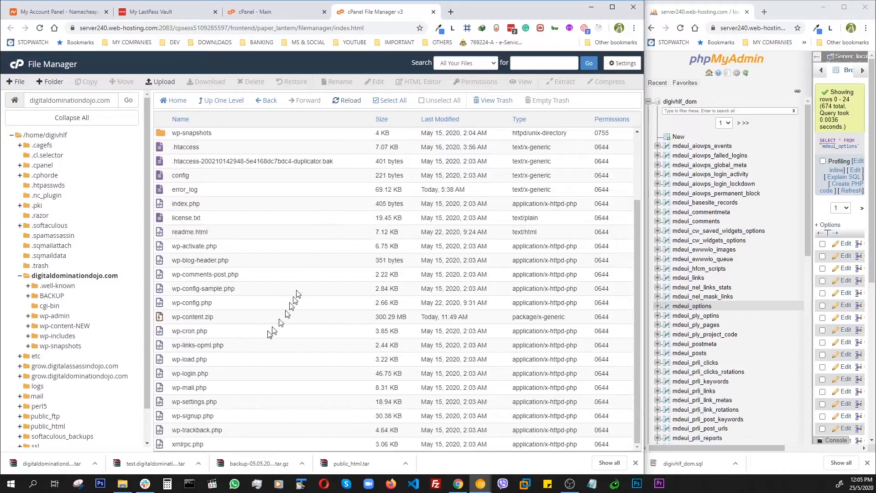
click(161, 320)
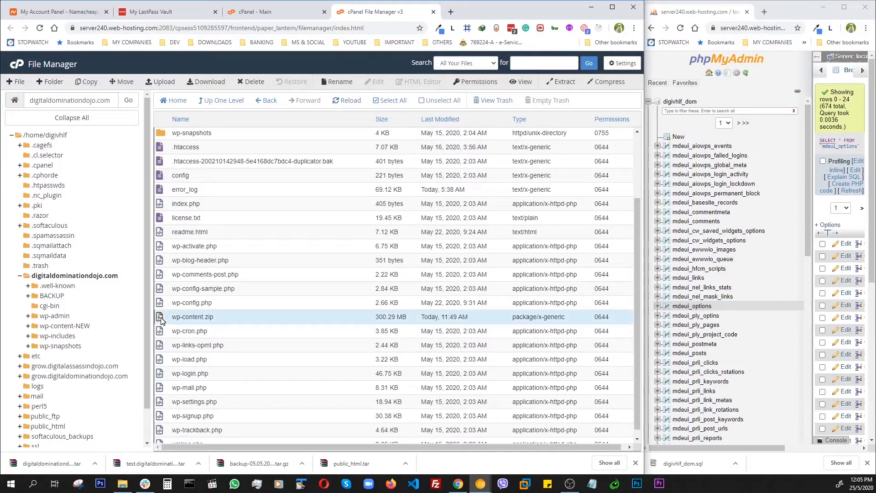
scroll(208, 304, up, 2)
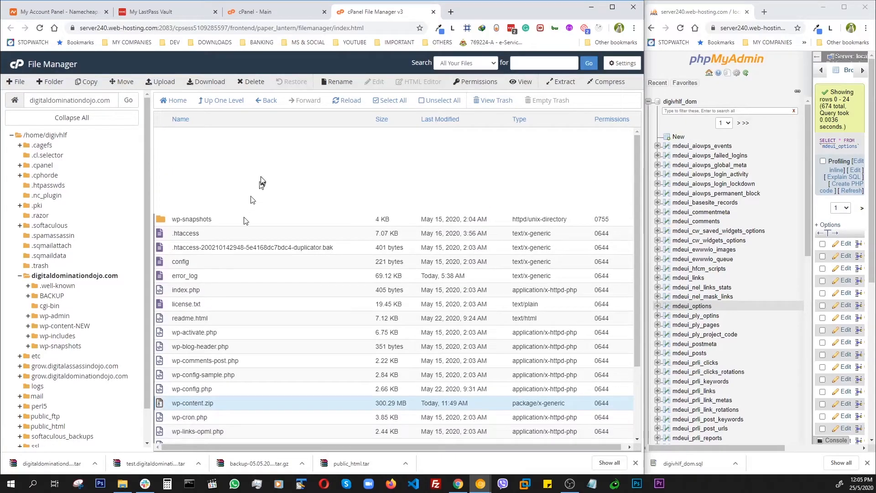
click(346, 101)
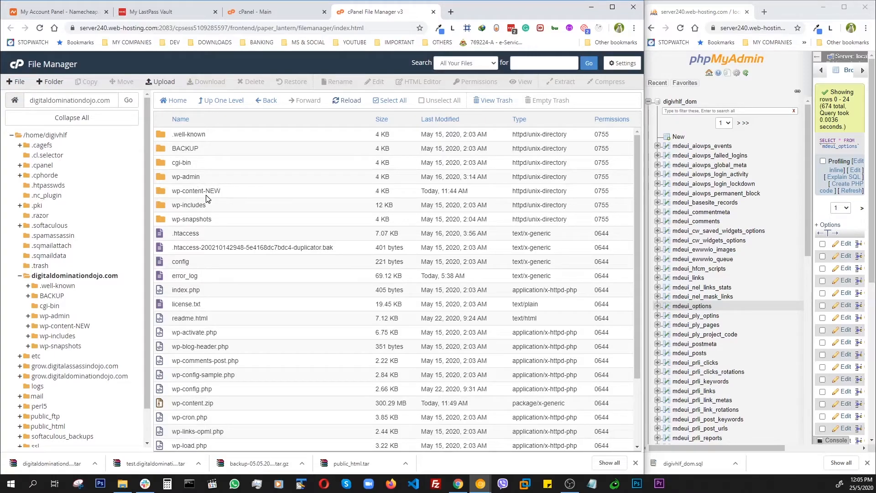
Extract wp-content.zip into the /digitaldominationdojo.com folder and close the extraction results
scroll(273, 235, down, 2)
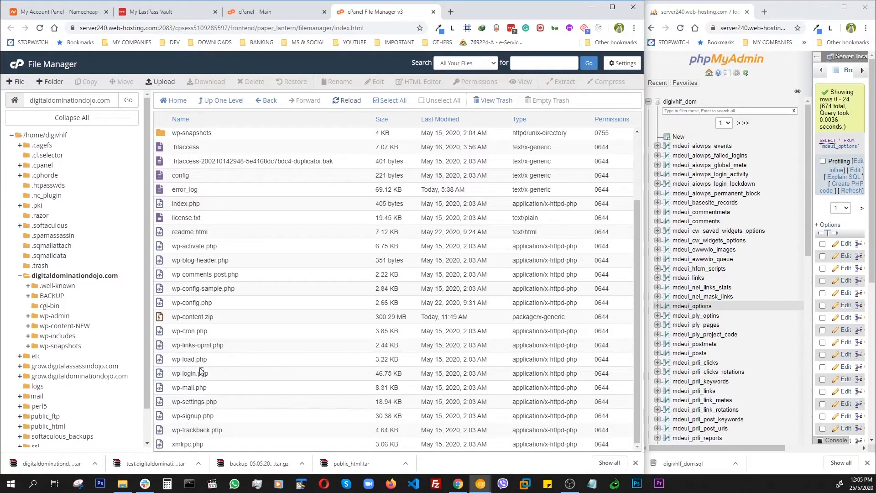
click(164, 319)
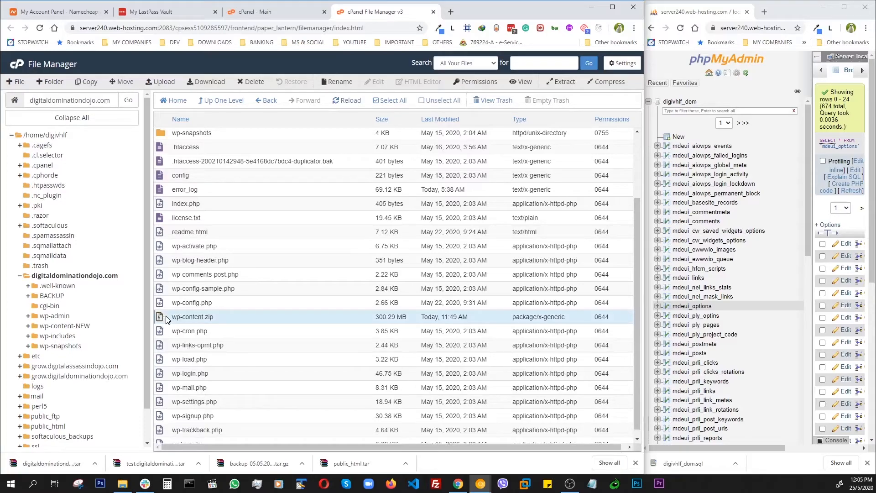
right_click(166, 319)
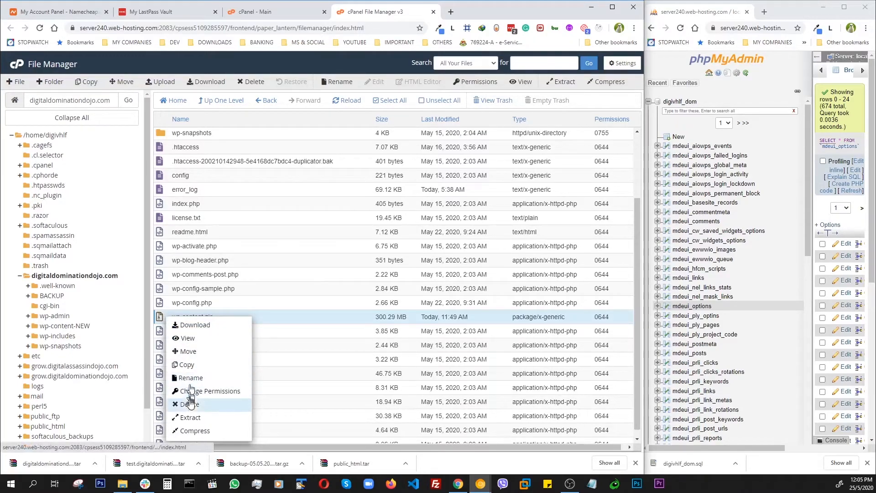
click(190, 417)
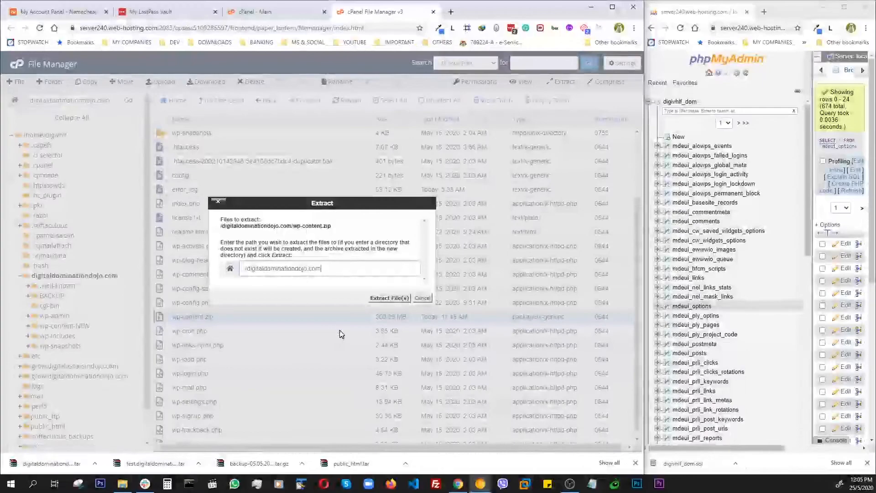
click(379, 297)
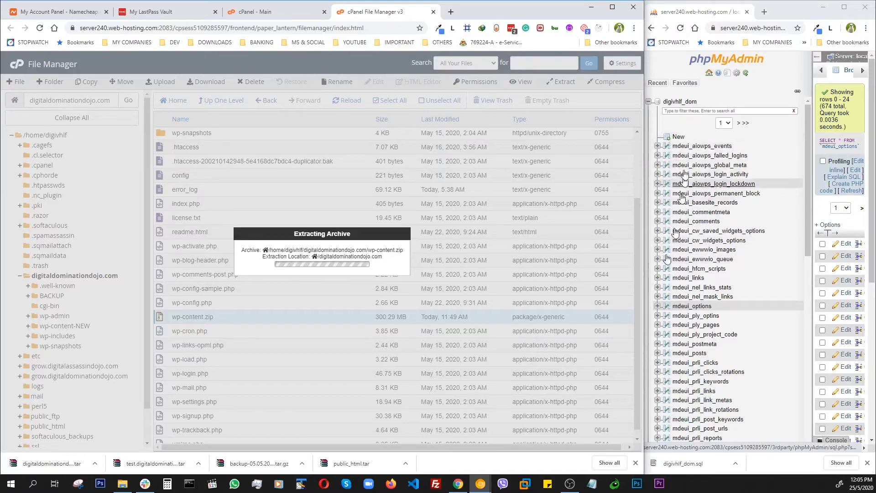
click(268, 17)
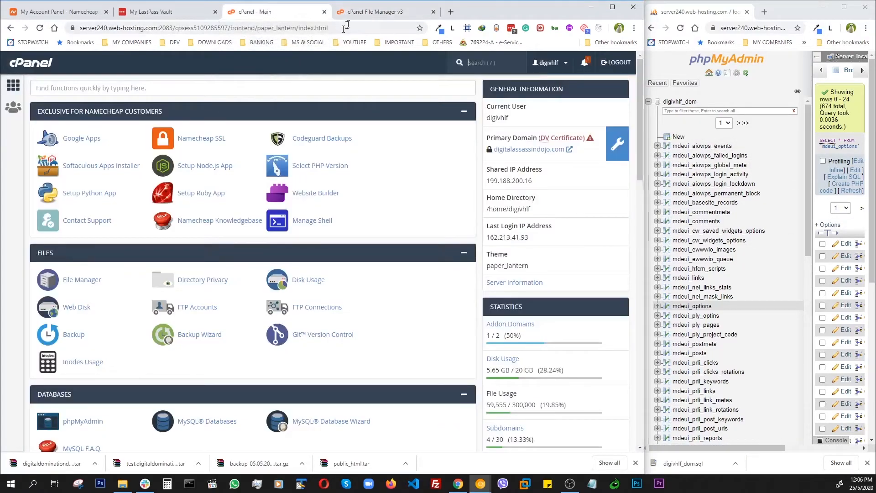
click(362, 18)
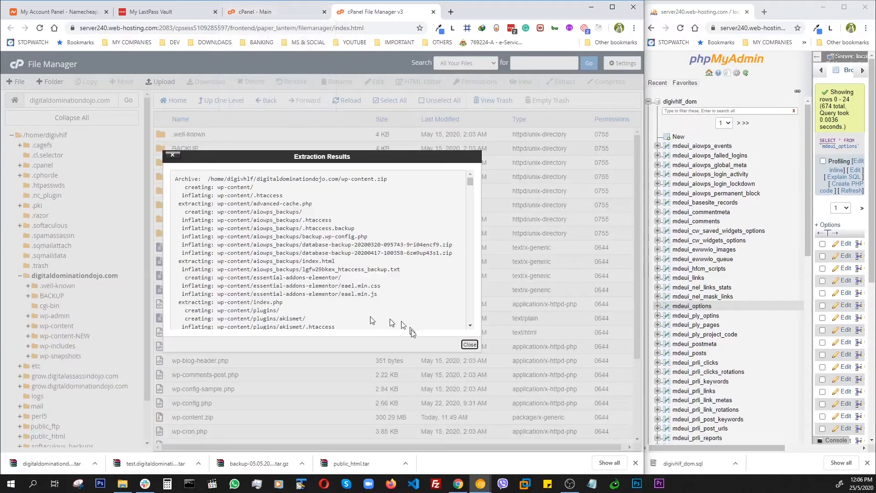
click(469, 346)
Open wp-config.php in the code editor and review its database settings and table prefix
scroll(252, 356, down, 5)
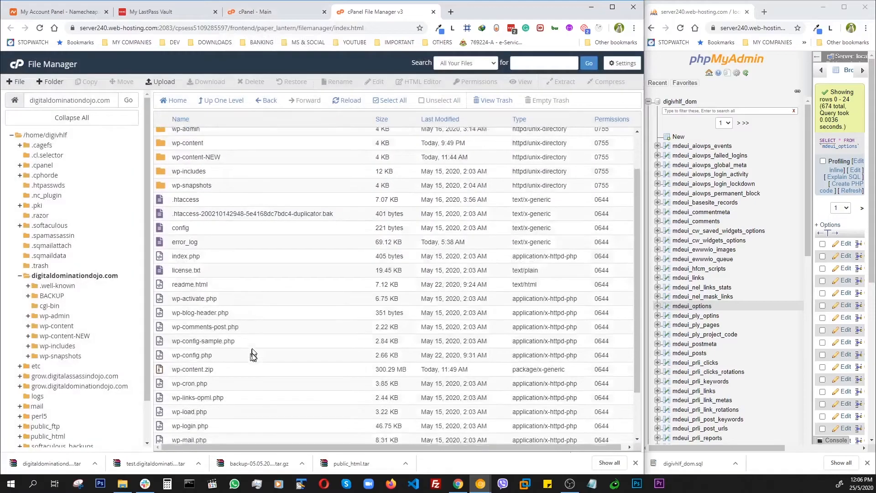
click(176, 296)
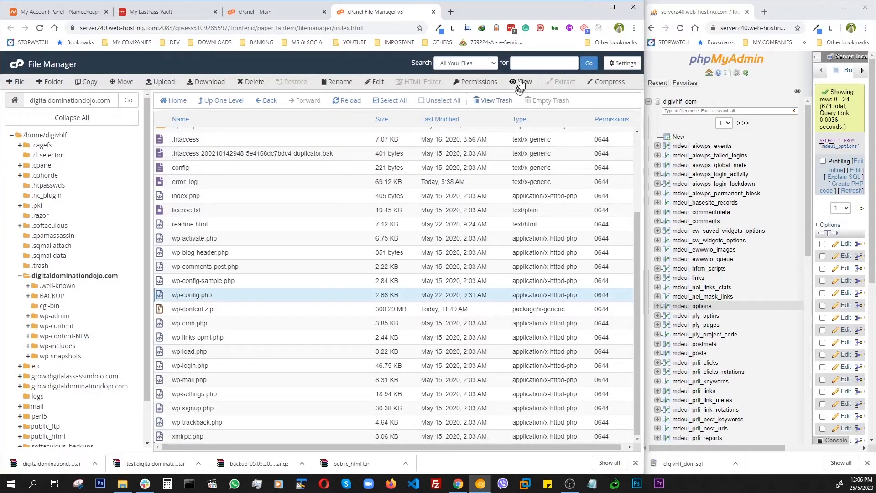
click(377, 83)
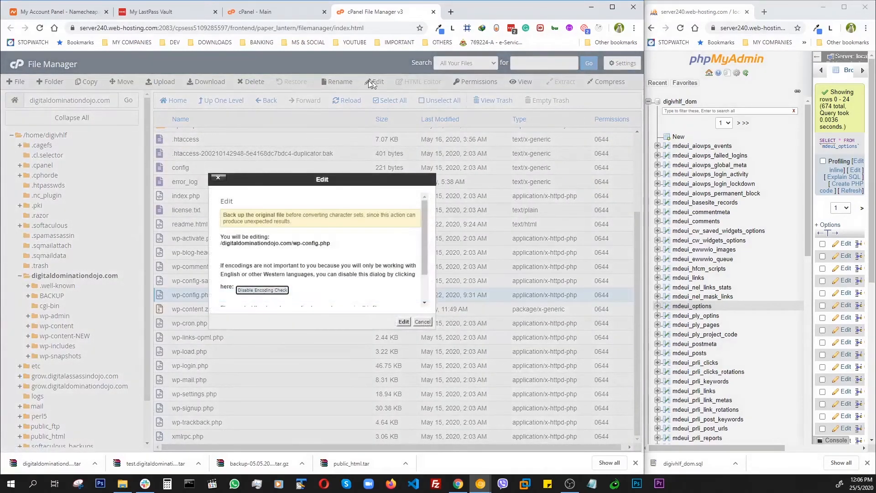
click(404, 322)
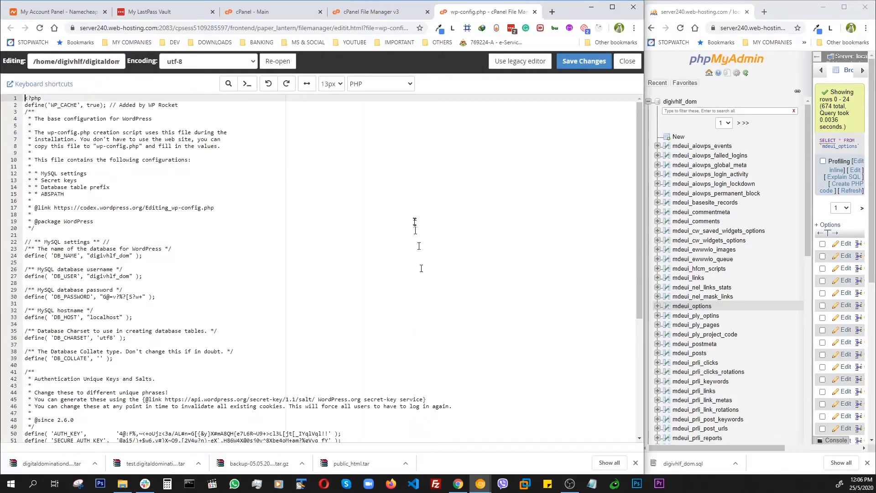
scroll(414, 222, down, 9)
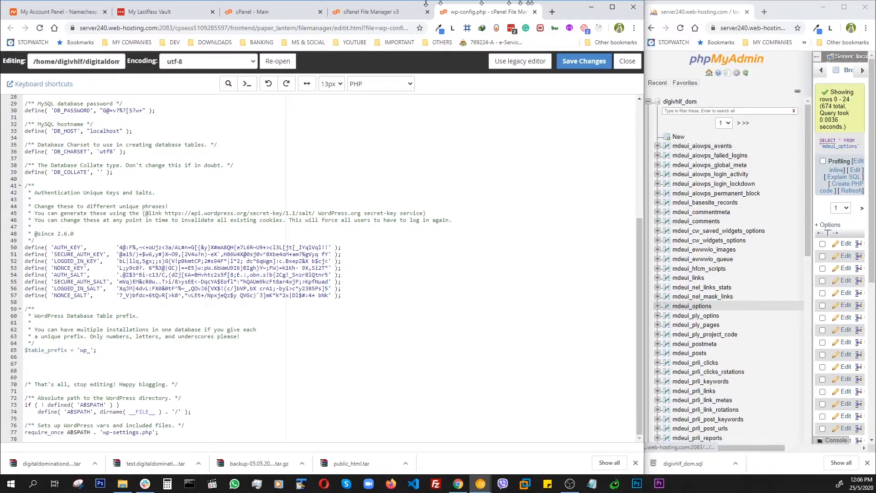
Load digitaldominationdojo.com in place of the Namecheap account page to check the site
click(53, 13)
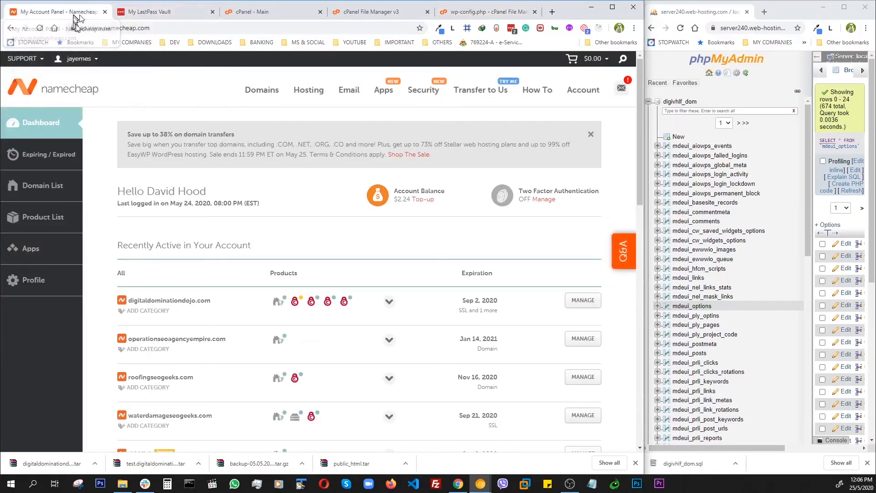
click(138, 31)
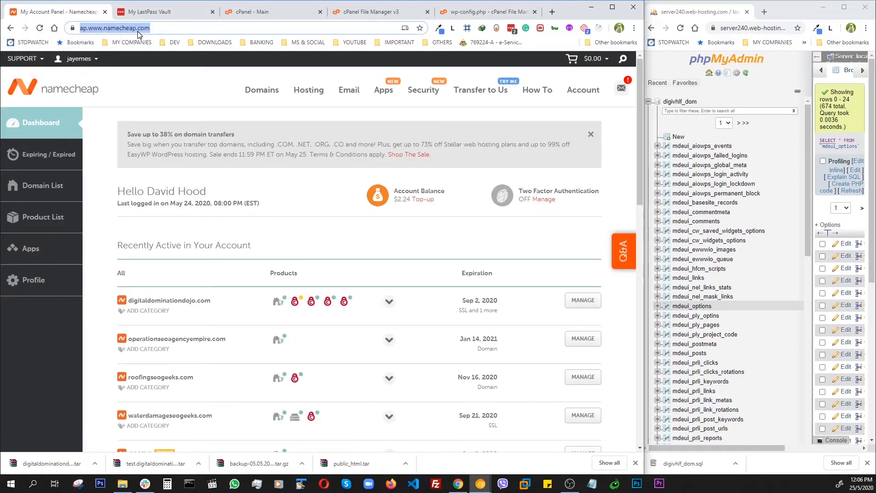
text(di)
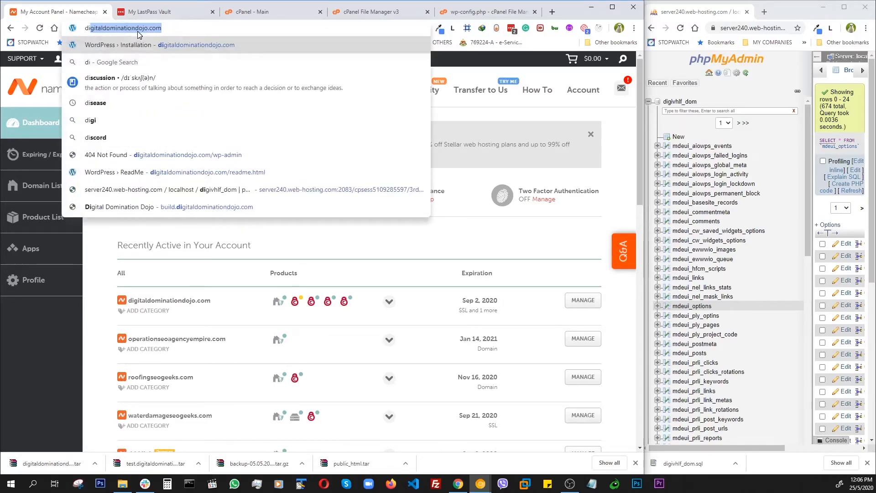
key(Return)
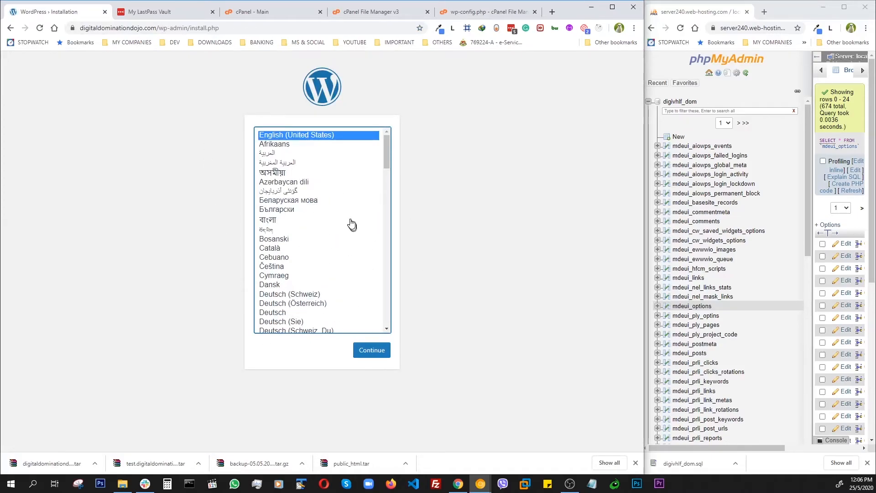
Set $table_prefix in wp-config.php to 'mdeui_' and save the changes
click(481, 15)
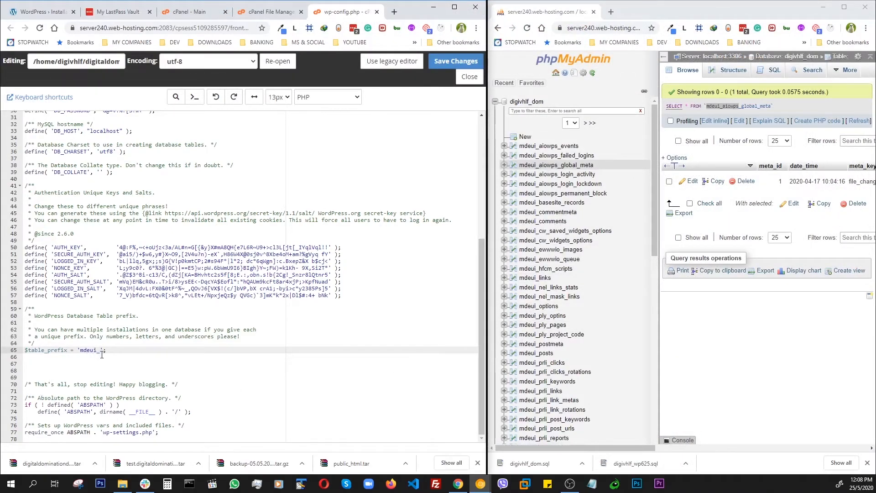
click(439, 65)
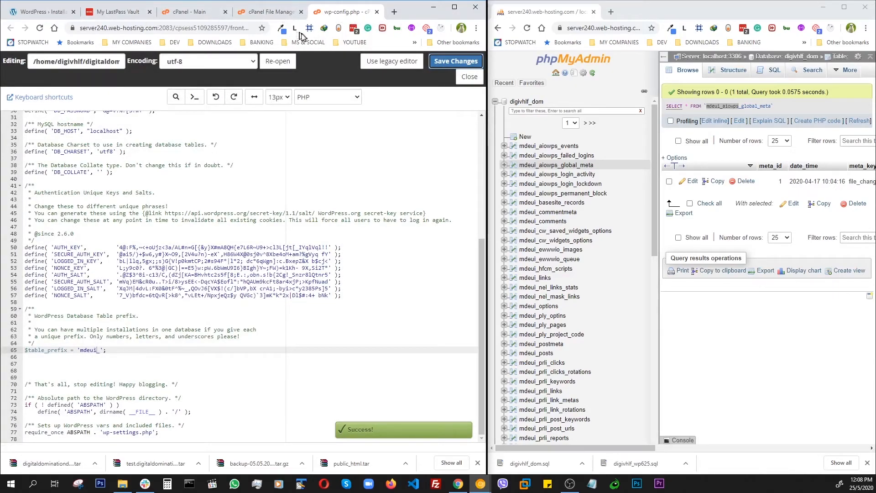
click(34, 13)
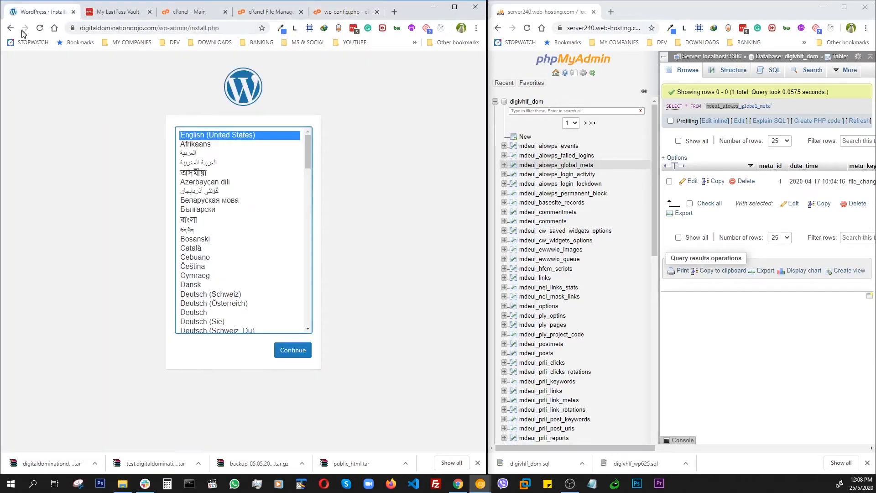
drag(156, 29, 233, 30)
key(BackSpace)
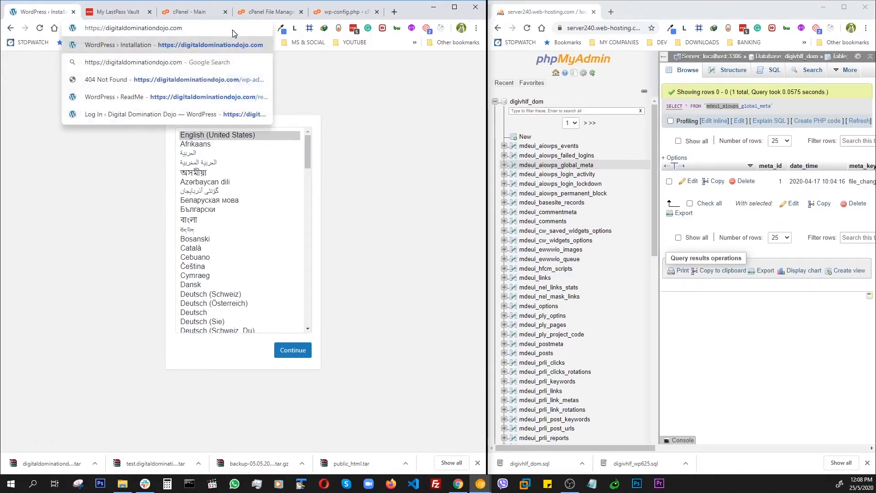
key(Return)
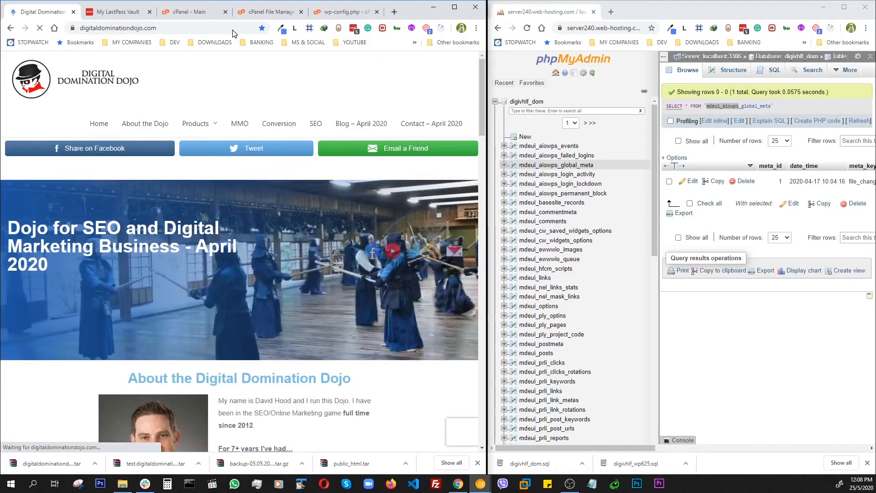
Look through the restored home page, dismissing its SEO agency popup and widening the browser window
scroll(248, 294, down, 10)
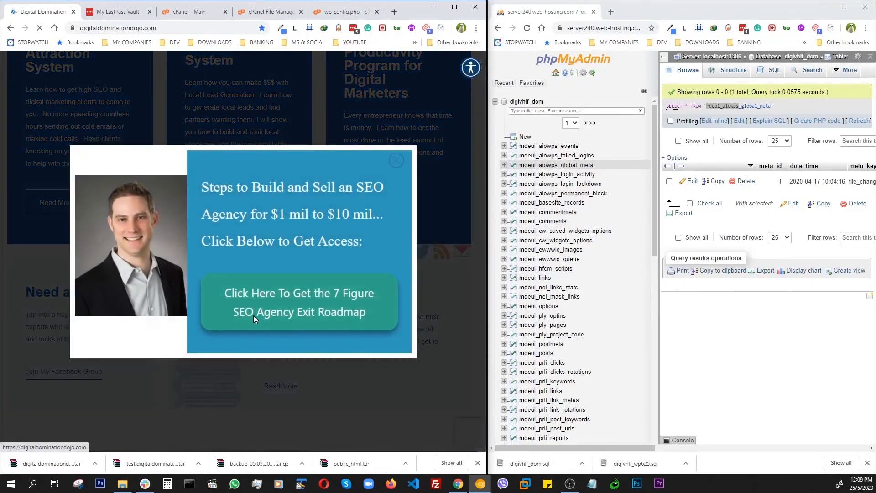
click(401, 166)
scroll(385, 373, down, 5)
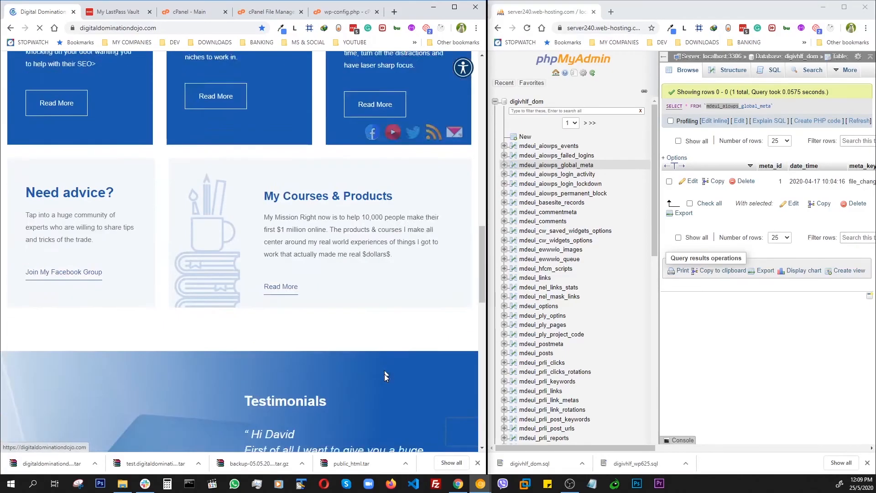
scroll(384, 374, up, 12)
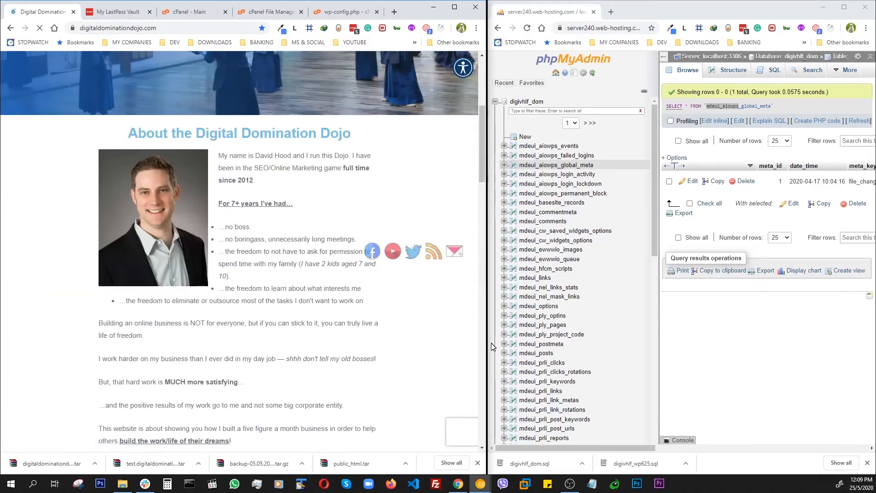
drag(492, 347, 621, 347)
scroll(397, 337, up, 5)
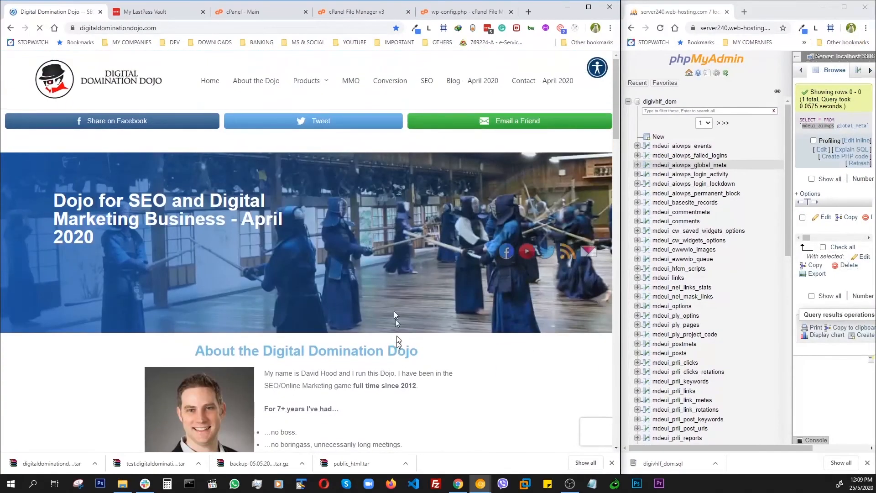
Check the site's inner pages by visiting About the Dojo and Conversion, ending on About the Dojo
click(252, 82)
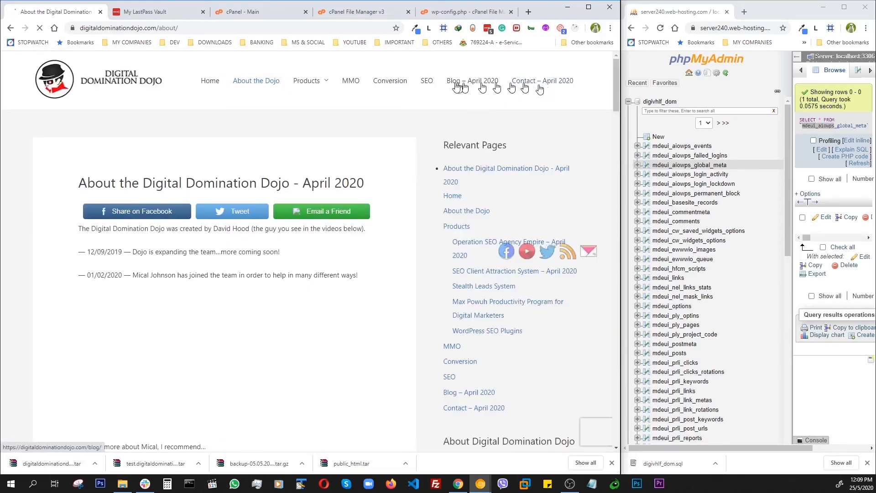
click(386, 83)
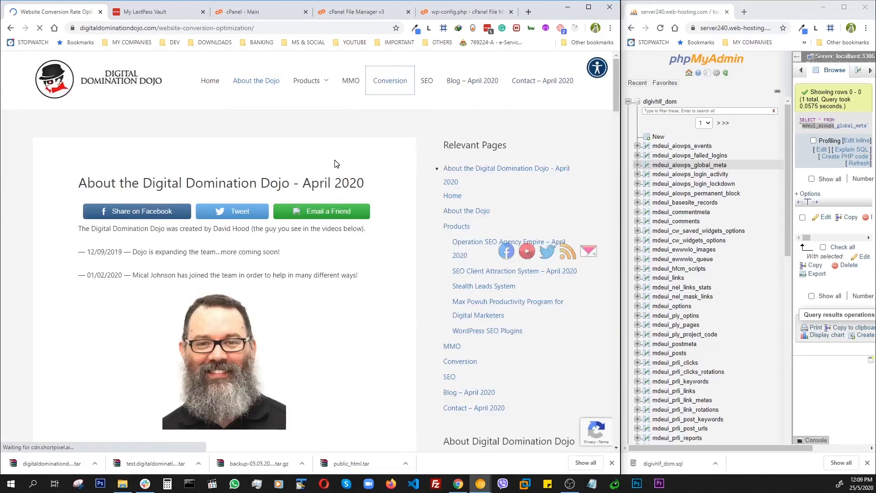
click(261, 82)
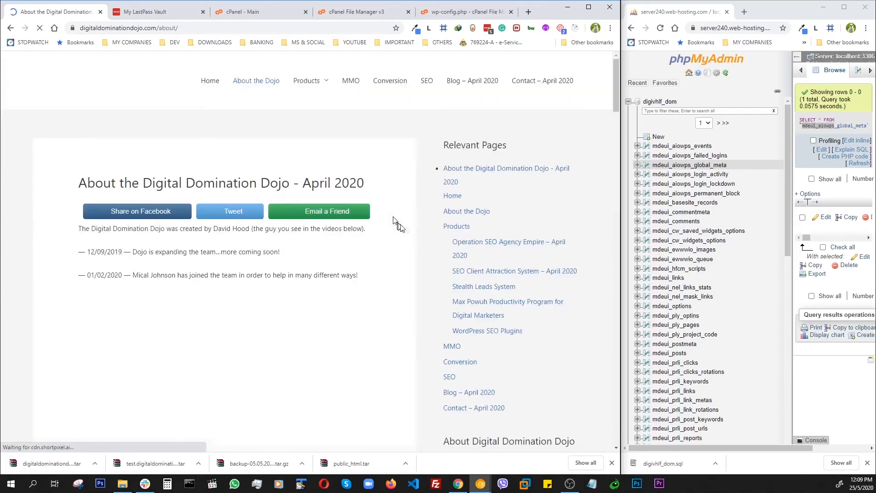